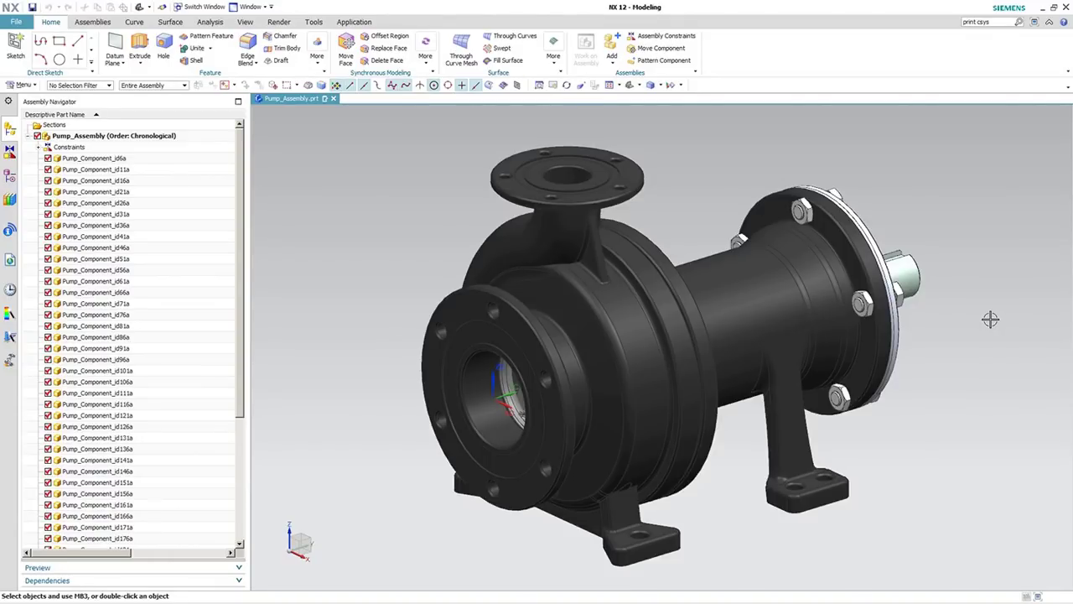
# Step: Fit the whole pump assembly to the graphics window
pyautogui.scroll(-3, 980, 335)
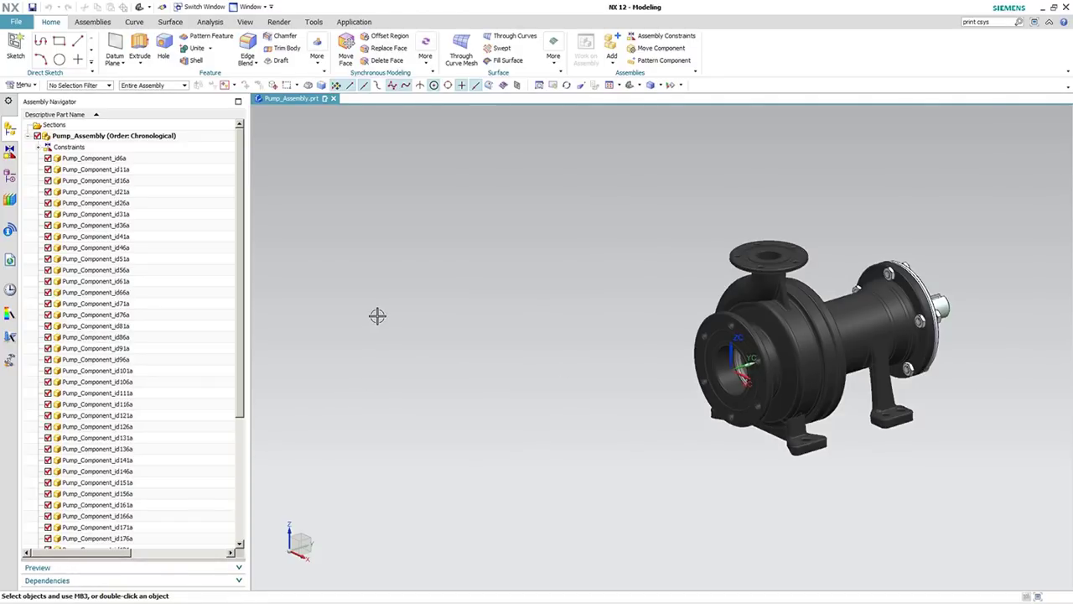
pyautogui.hotkey('ctrl', 'f')
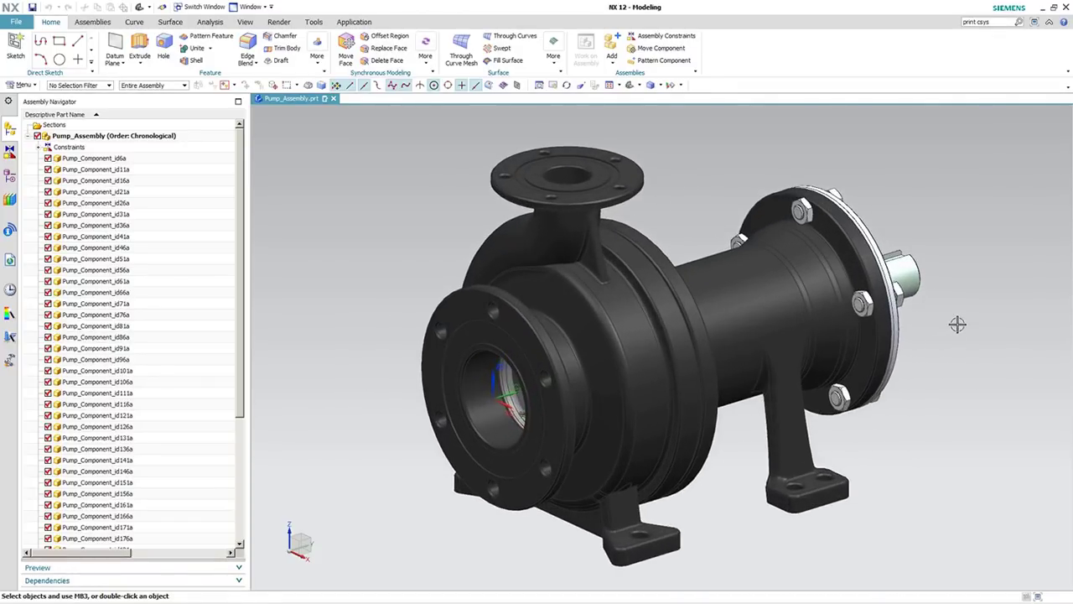
pyautogui.scroll(-3, 958, 324)
pyautogui.scroll(1, 844, 536)
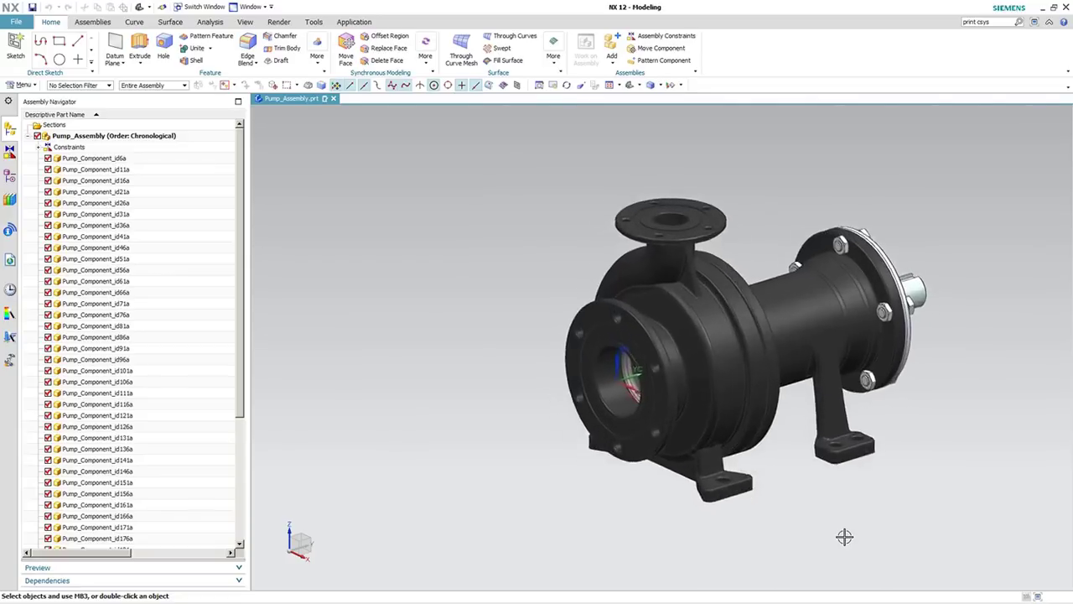
pyautogui.scroll(2, 844, 537)
pyautogui.rightClick(975, 404)
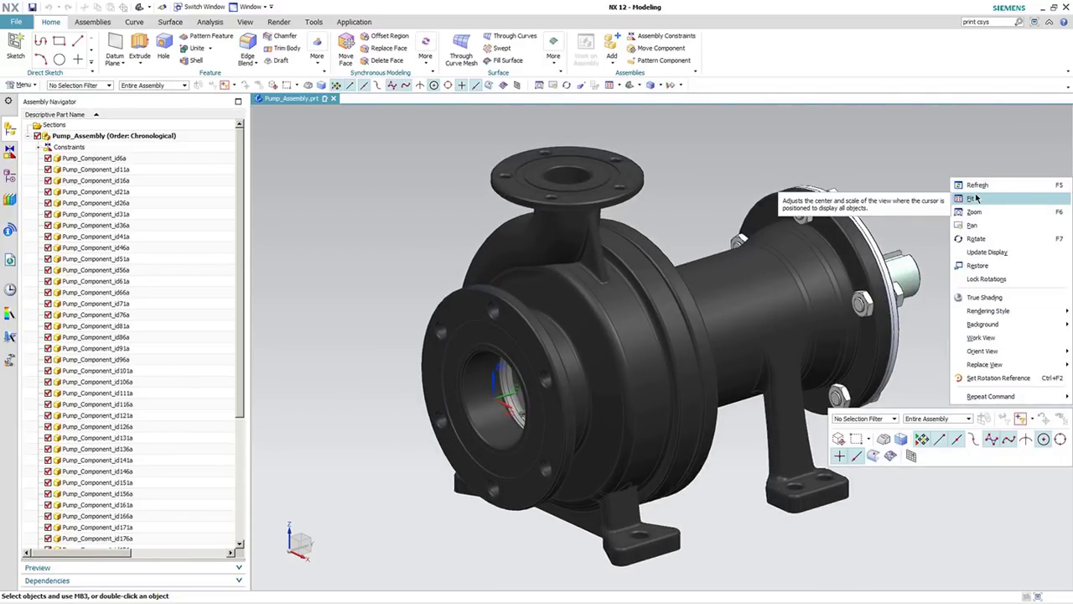
pyautogui.click(973, 199)
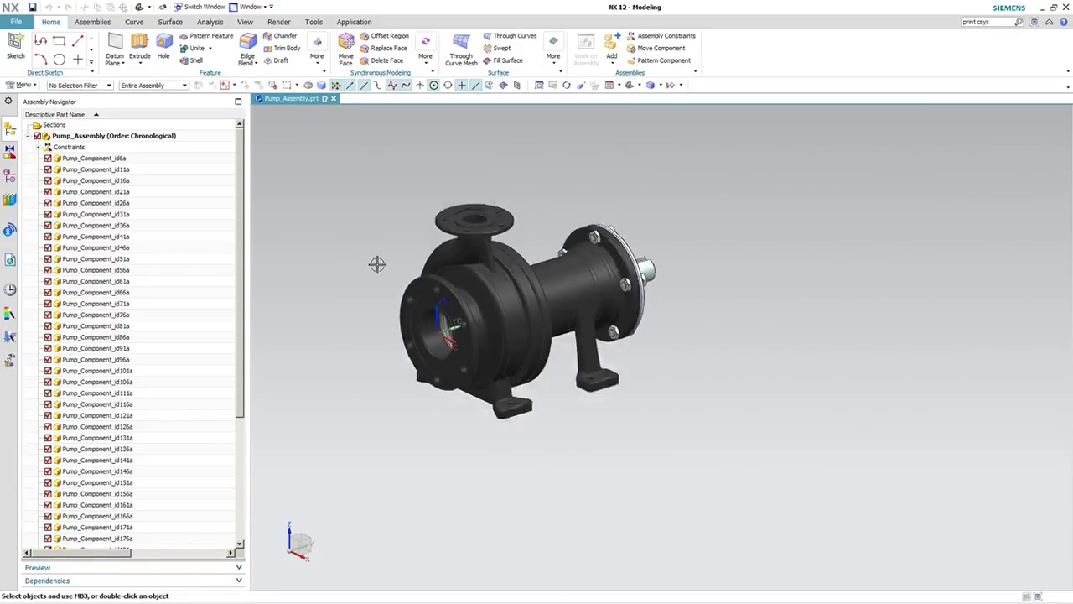
pyautogui.hotkey('ctrl', 'f')
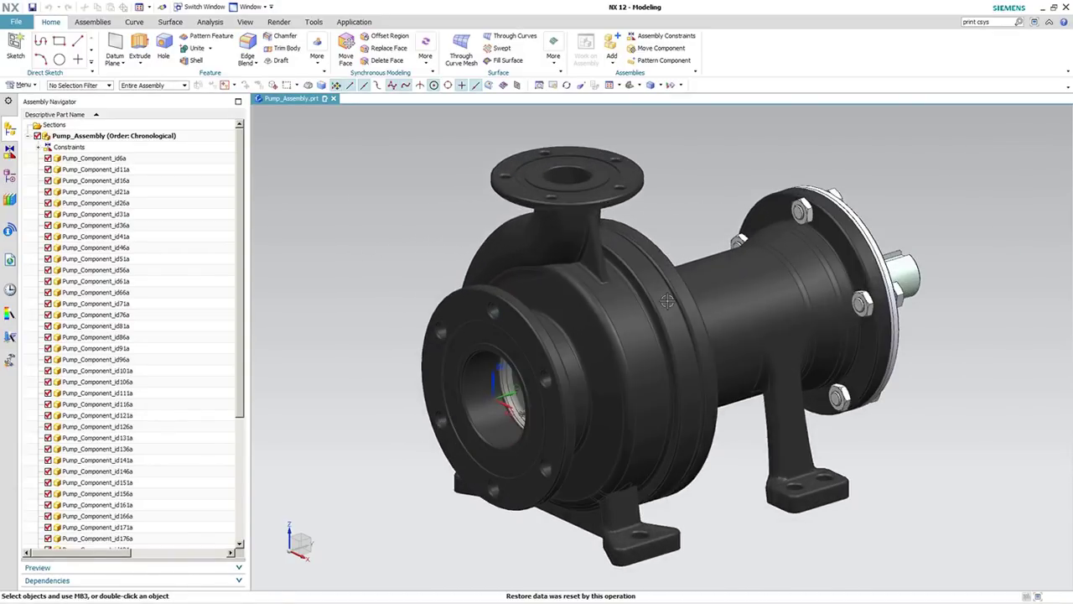
pyautogui.scroll(-3, 942, 352)
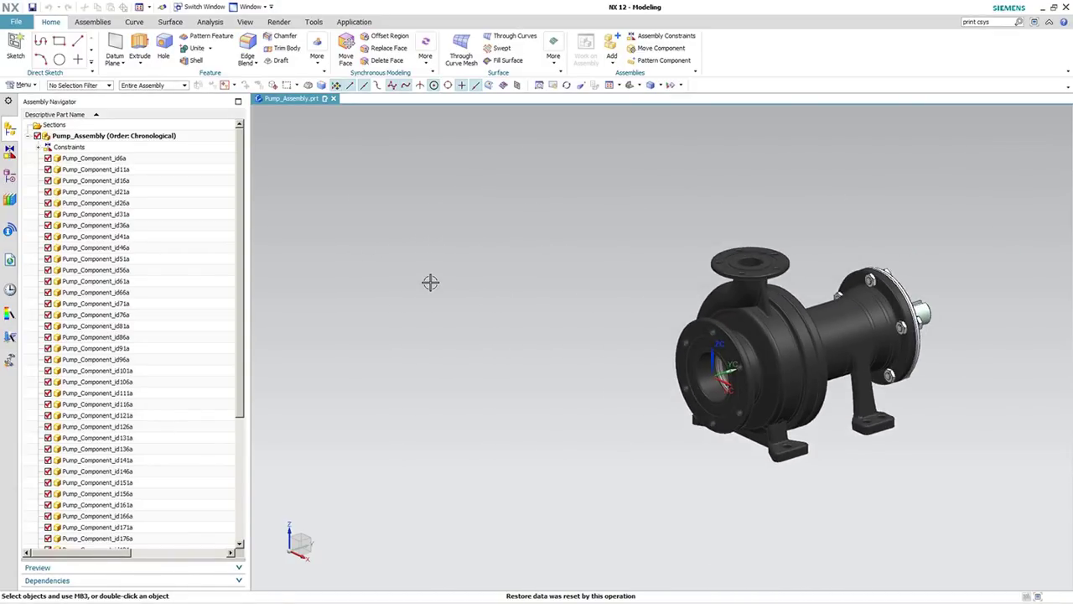
pyautogui.hotkey('ctrl', 'f')
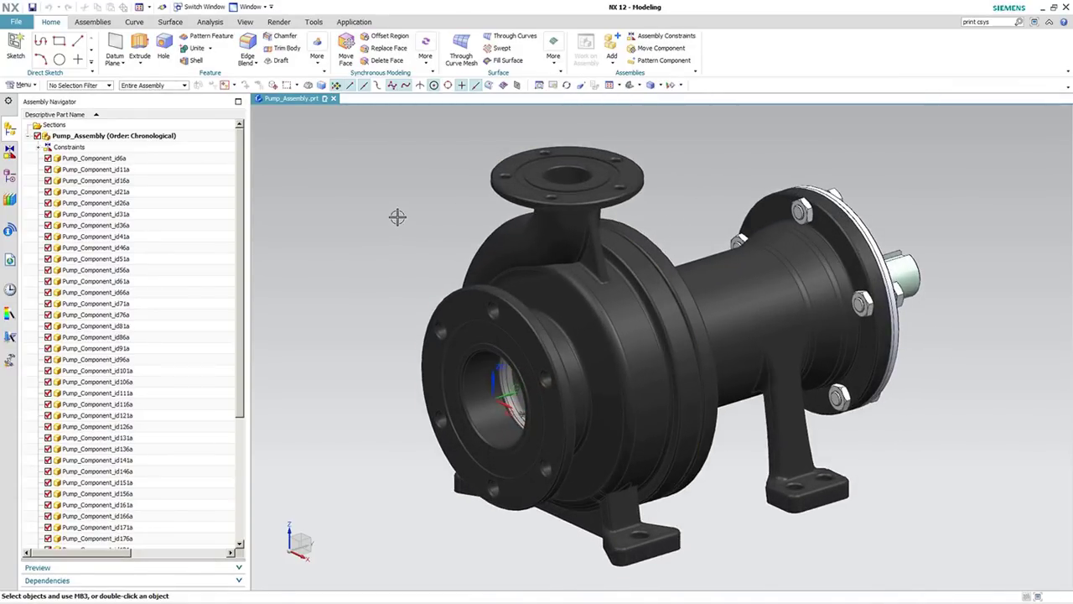
pyautogui.scroll(-1, 407, 220)
pyautogui.scroll(-1, 335, 222)
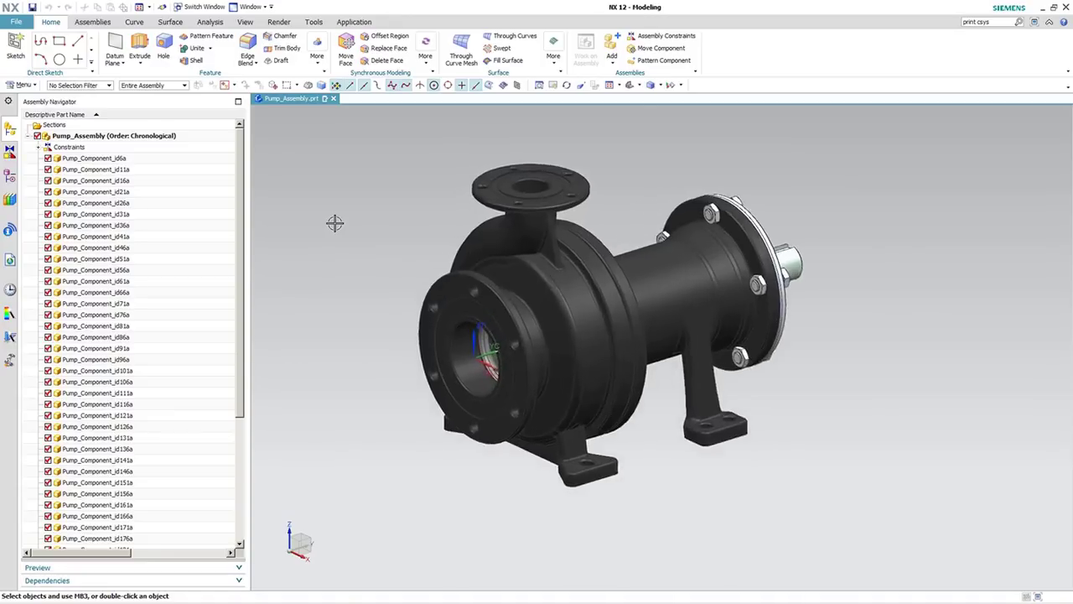
pyautogui.scroll(1, 334, 222)
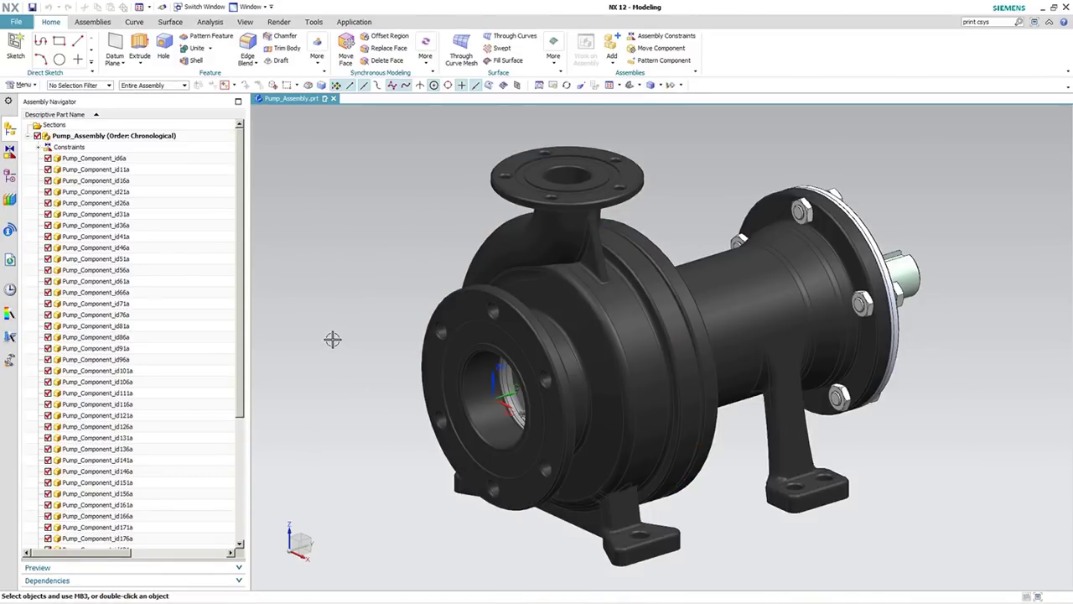
# Step: Select the pump casing and bearing housing, then clear the selection and reset the view
pyautogui.click(555, 453)
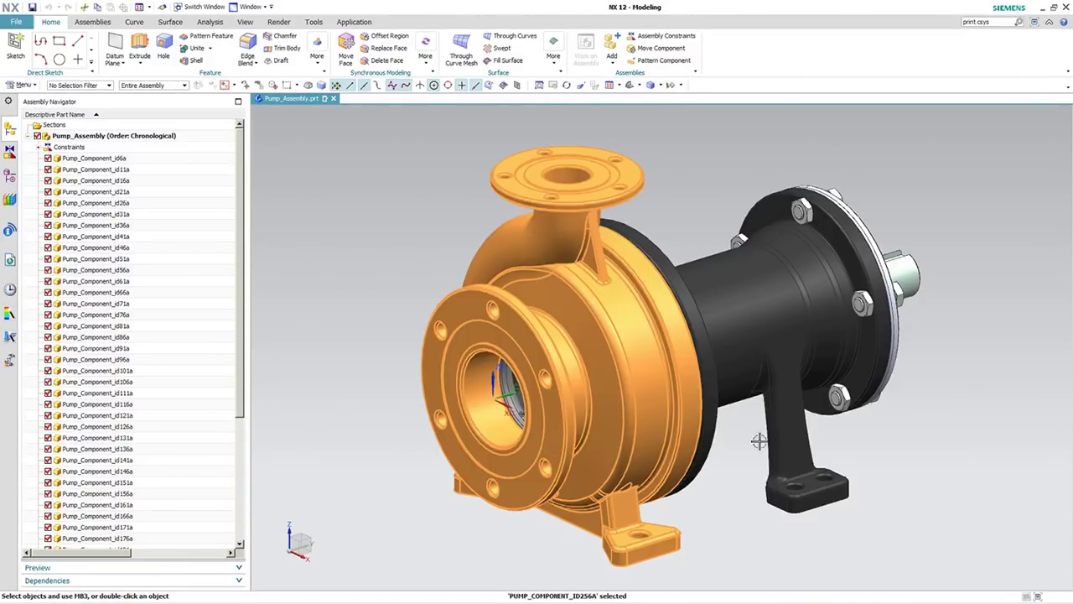
pyautogui.click(778, 330)
pyautogui.click(116, 204)
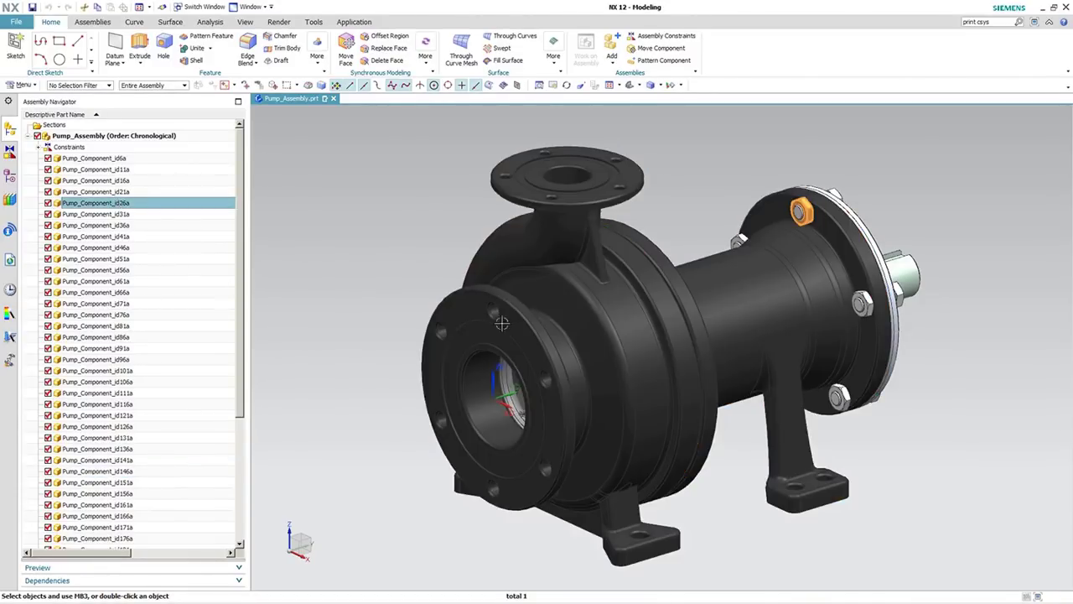
pyautogui.click(585, 360)
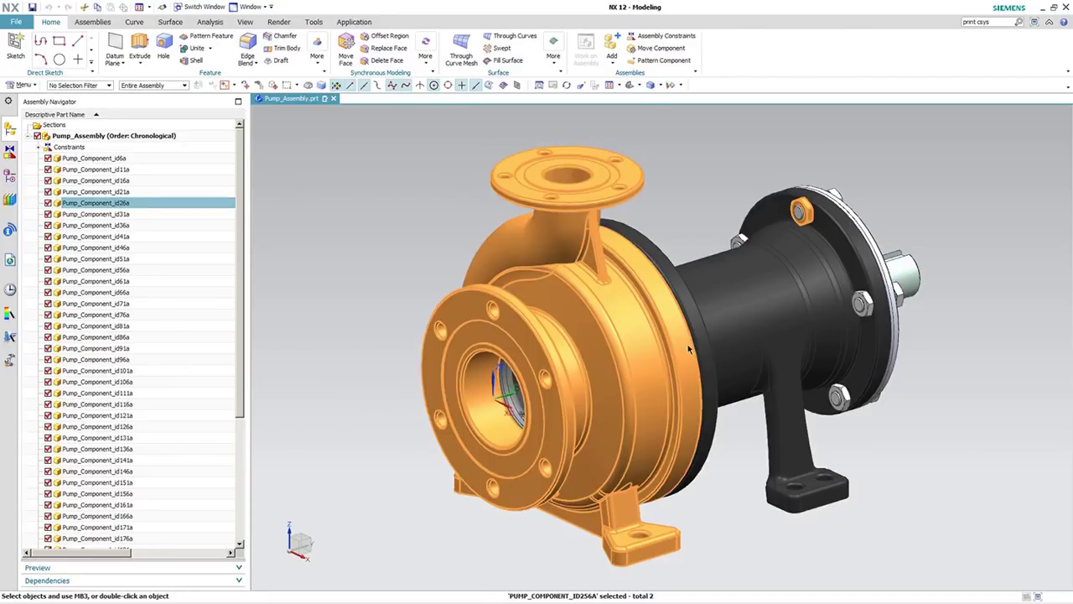
pyautogui.click(745, 307)
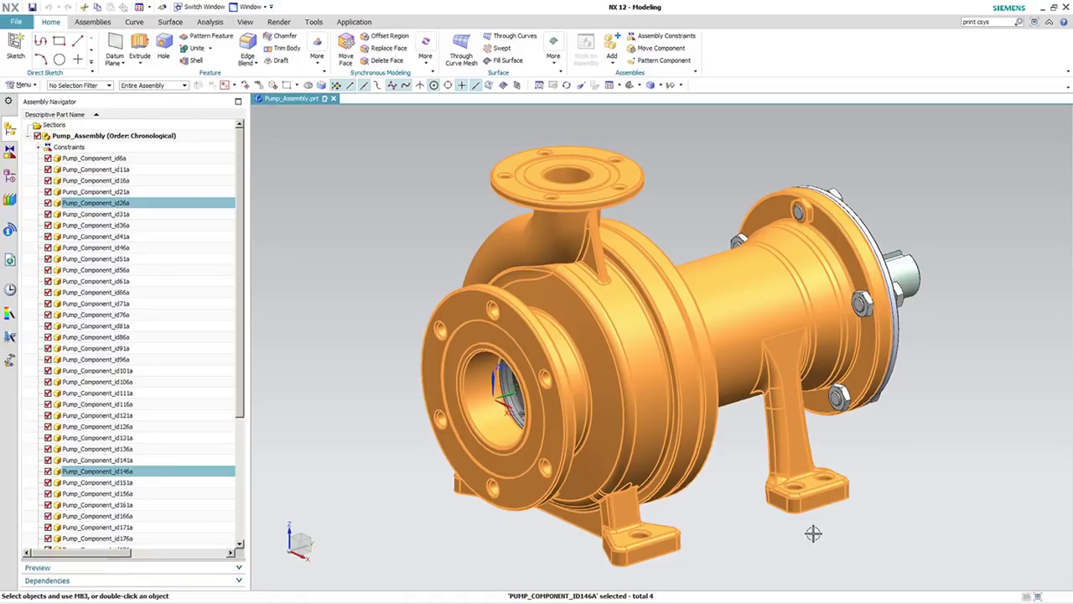
pyautogui.keyDown('shift'); pyautogui.click(811, 291); pyautogui.keyUp('shift')
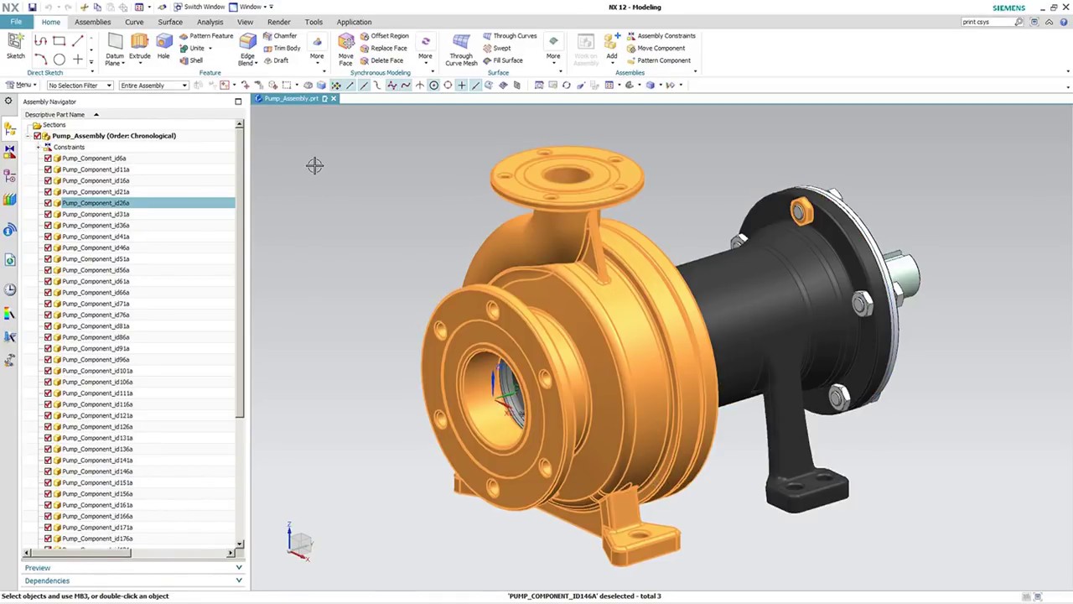
pyautogui.press('Escape')
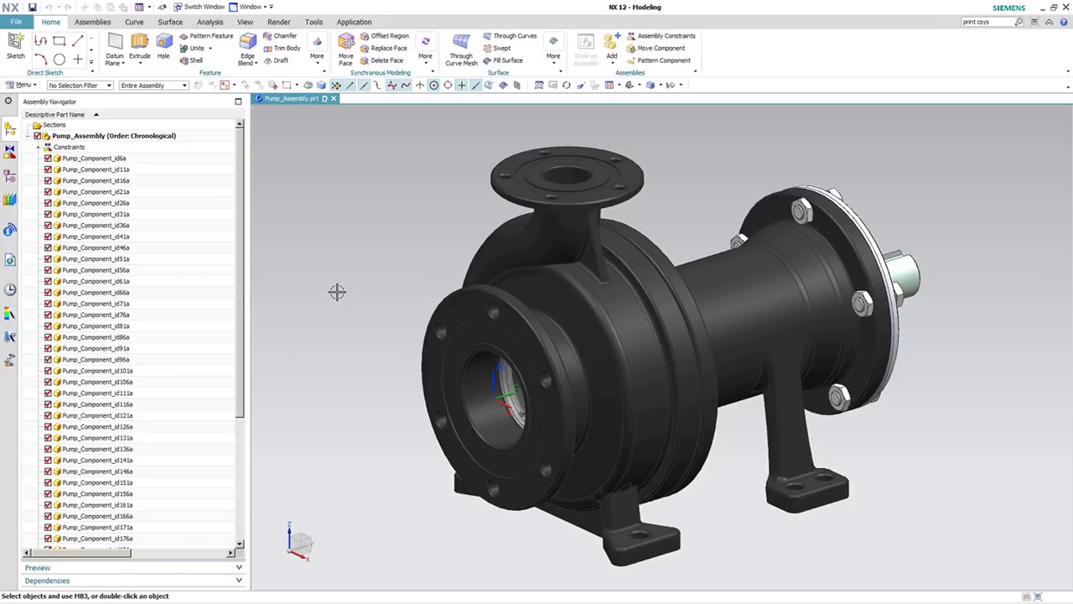
pyautogui.click(616, 407)
pyautogui.click(776, 302)
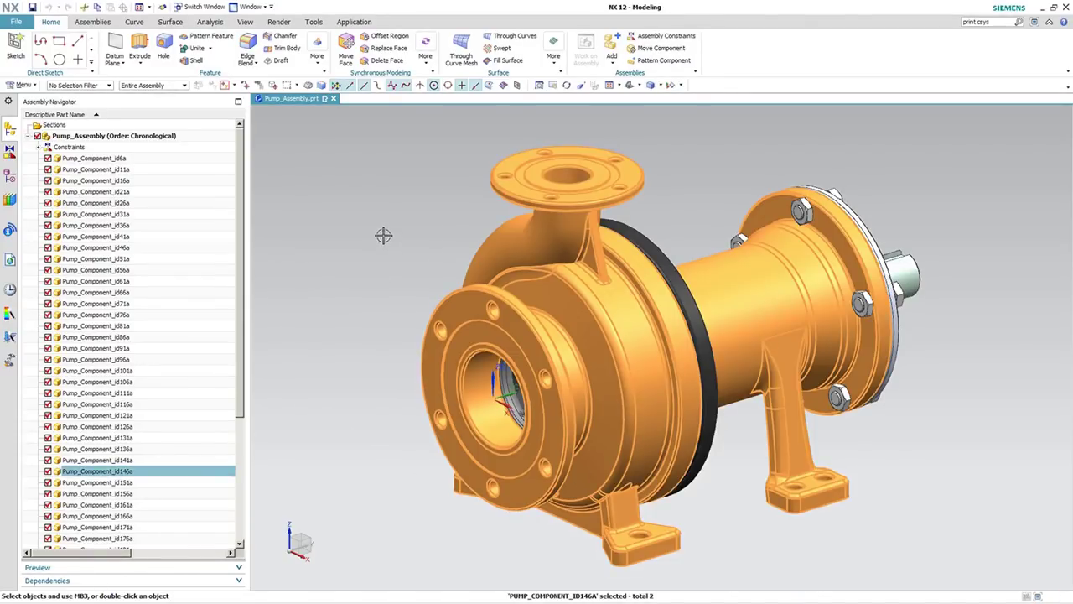
pyautogui.press('Escape')
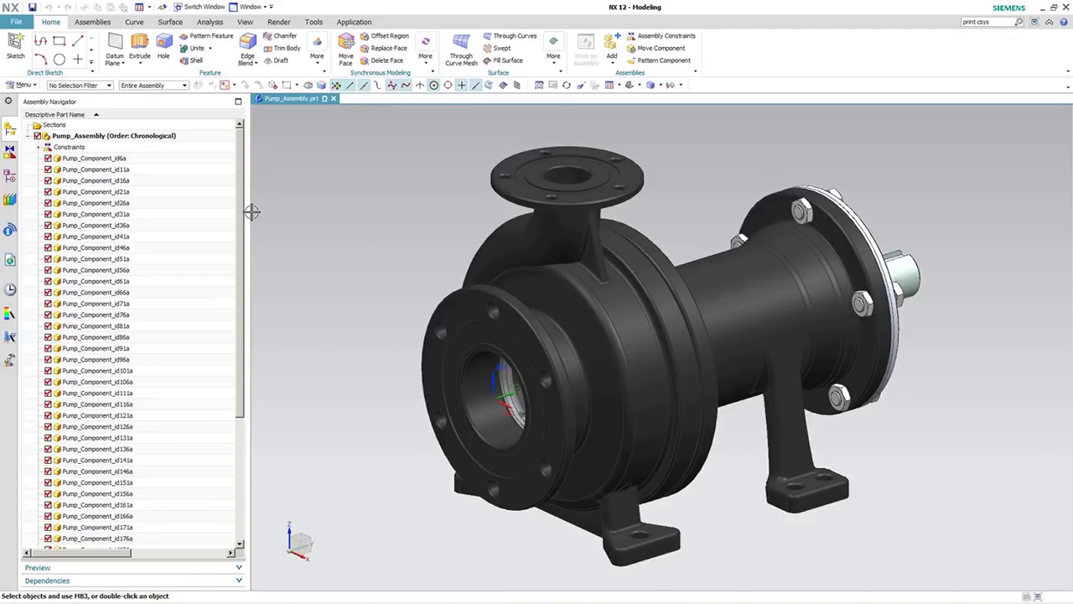
pyautogui.press('Home')
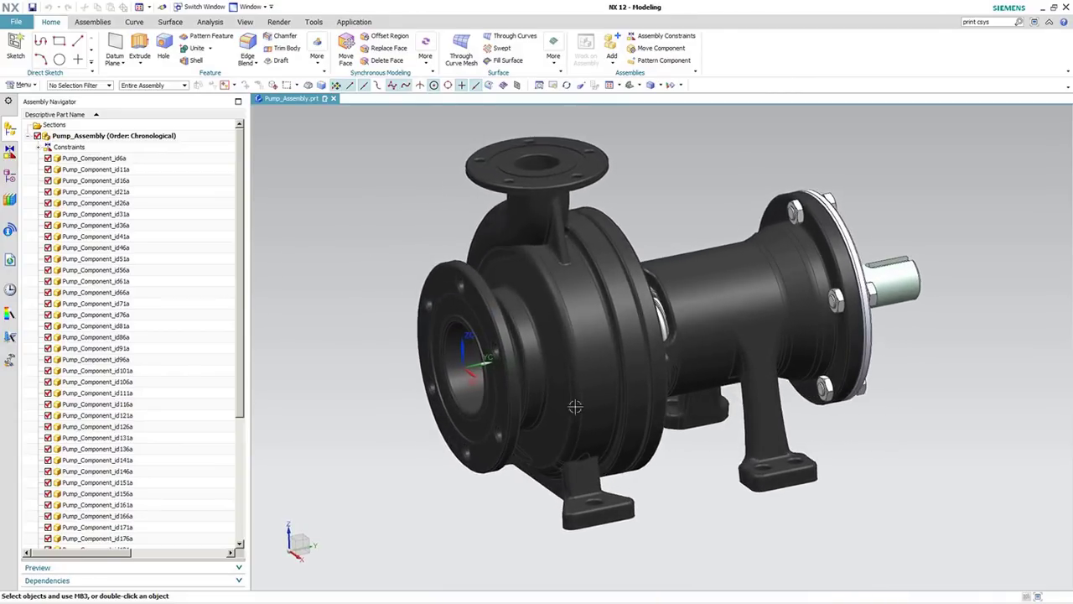
# Step: Open the pump casing (id256a) as its own part and toggle between it and the assembly
pyautogui.rightClick(547, 310)
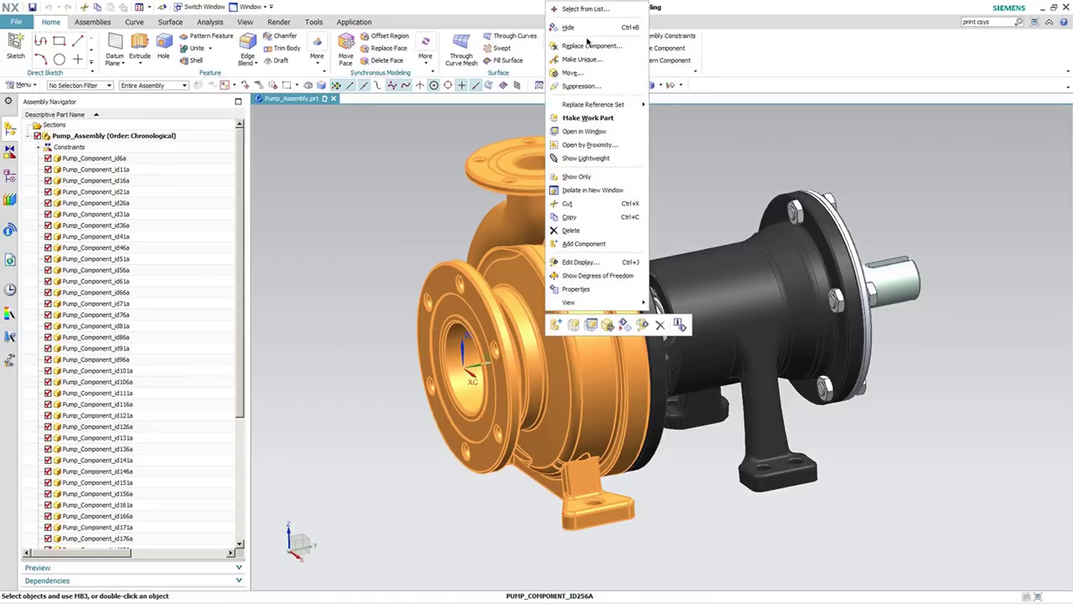
pyautogui.click(611, 134)
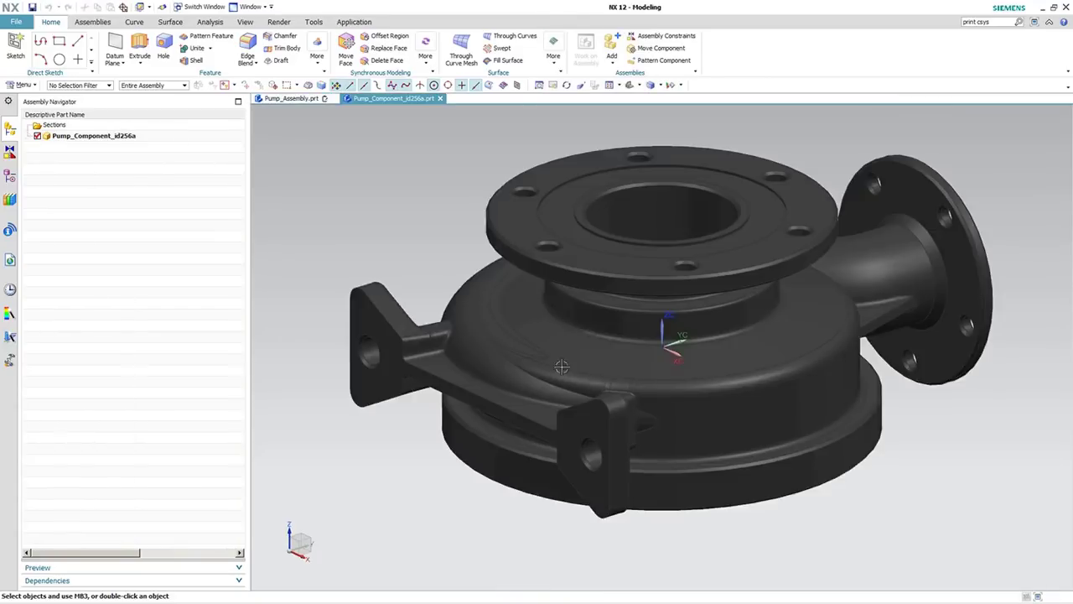
pyautogui.click(293, 99)
pyautogui.click(386, 99)
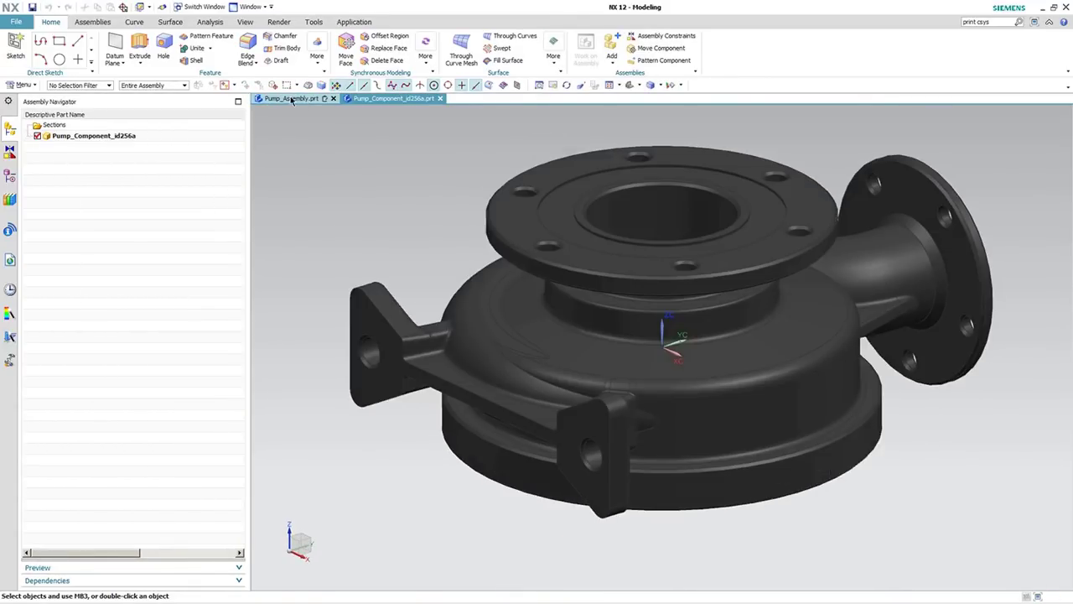
pyautogui.click(294, 99)
pyautogui.click(421, 99)
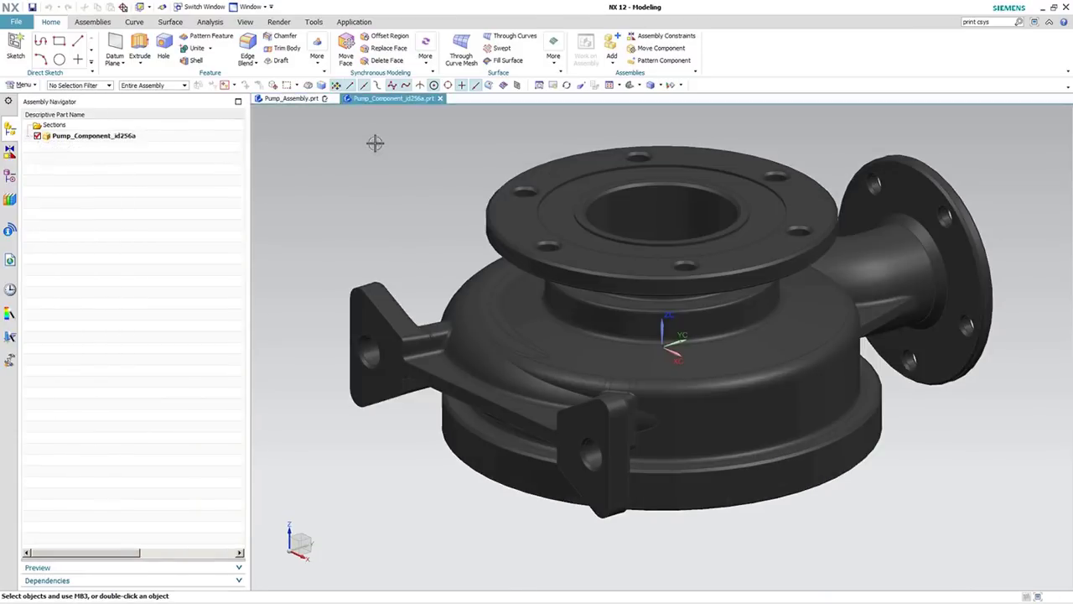
pyautogui.click(306, 99)
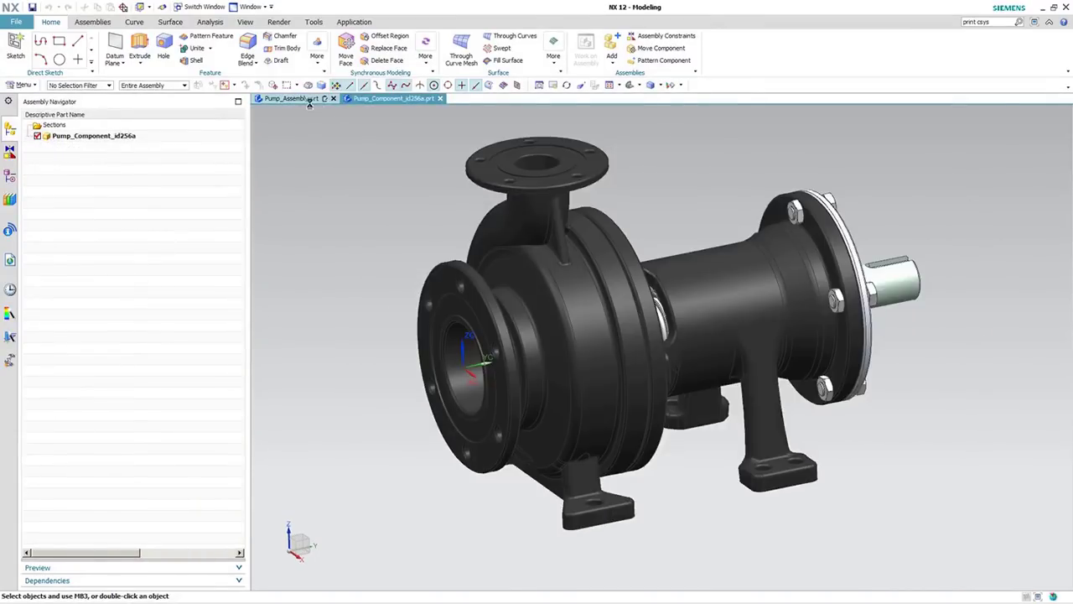
# Step: Open the bearing housing (id146a) as its own part, fit it, and return to the assembly
pyautogui.rightClick(744, 275)
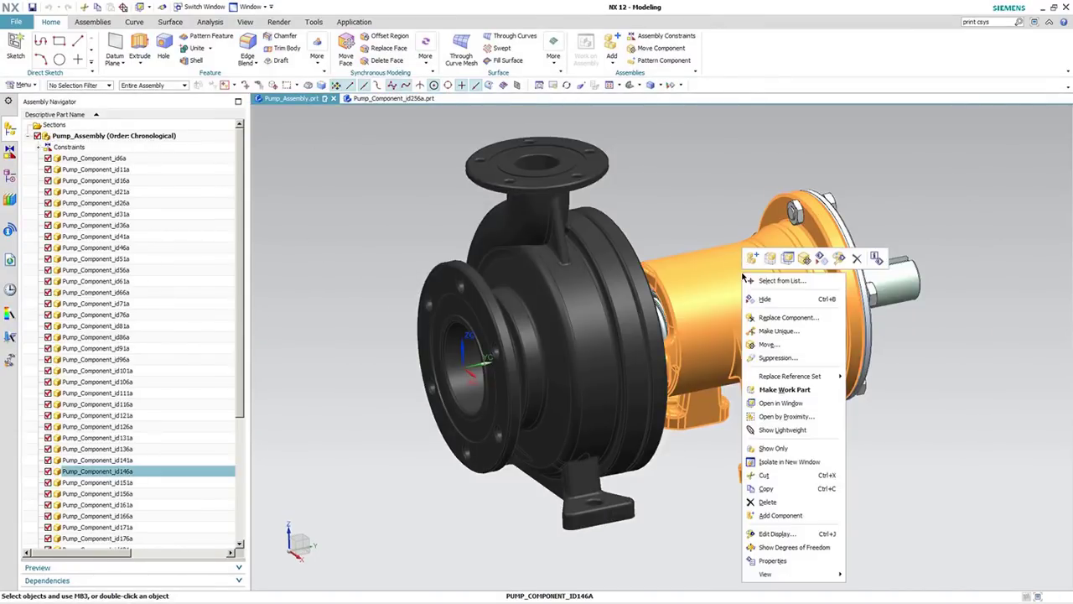
pyautogui.click(780, 402)
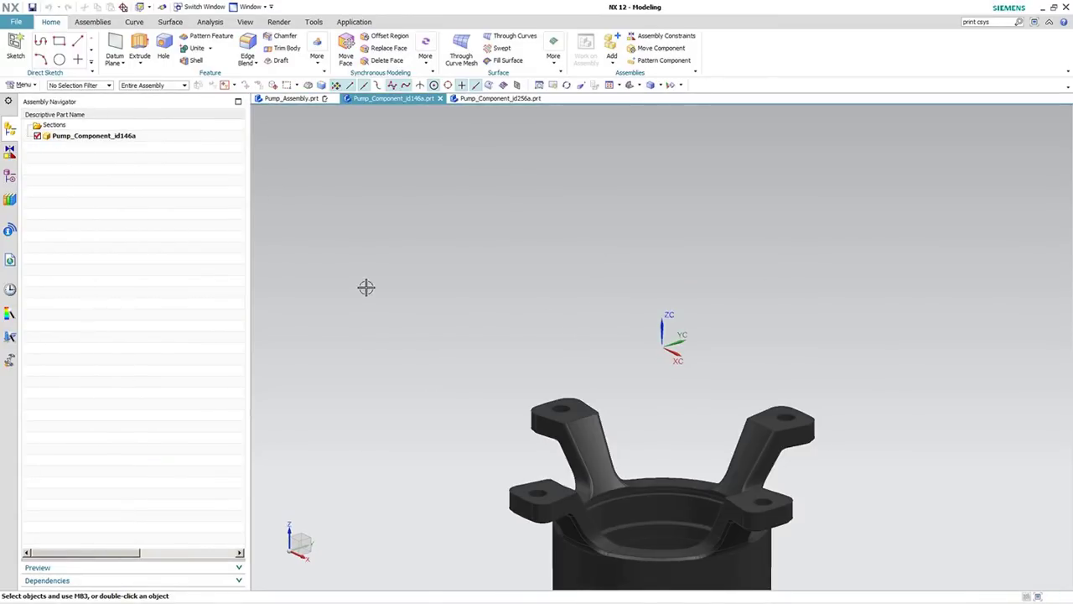
pyautogui.hotkey('ctrl', 'f')
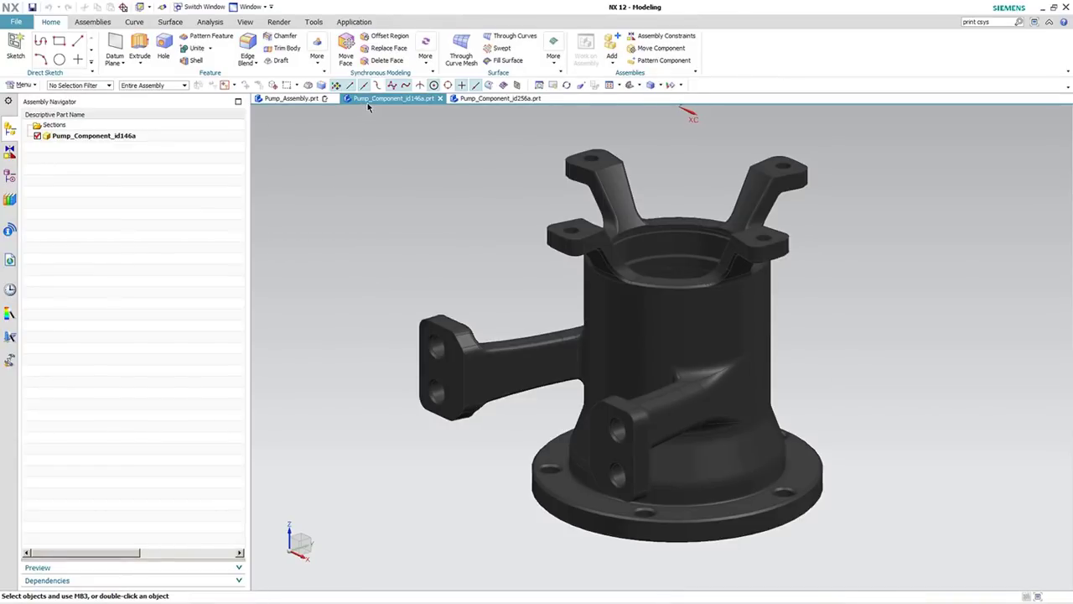
pyautogui.click(323, 99)
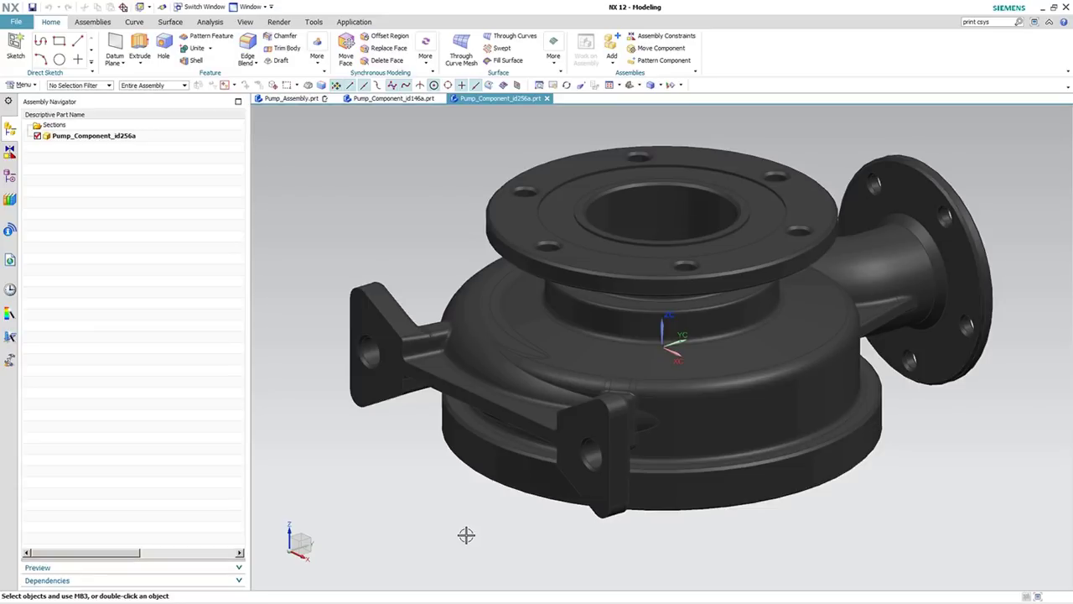
# Step: Cycle through the open parts, then open the pump shaft id181a as its own part
pyautogui.hotkey('ctrl', 'Tab')
pyautogui.hotkey('ctrl', 'Tab')
pyautogui.hotkey('ctrl', 'Tab')
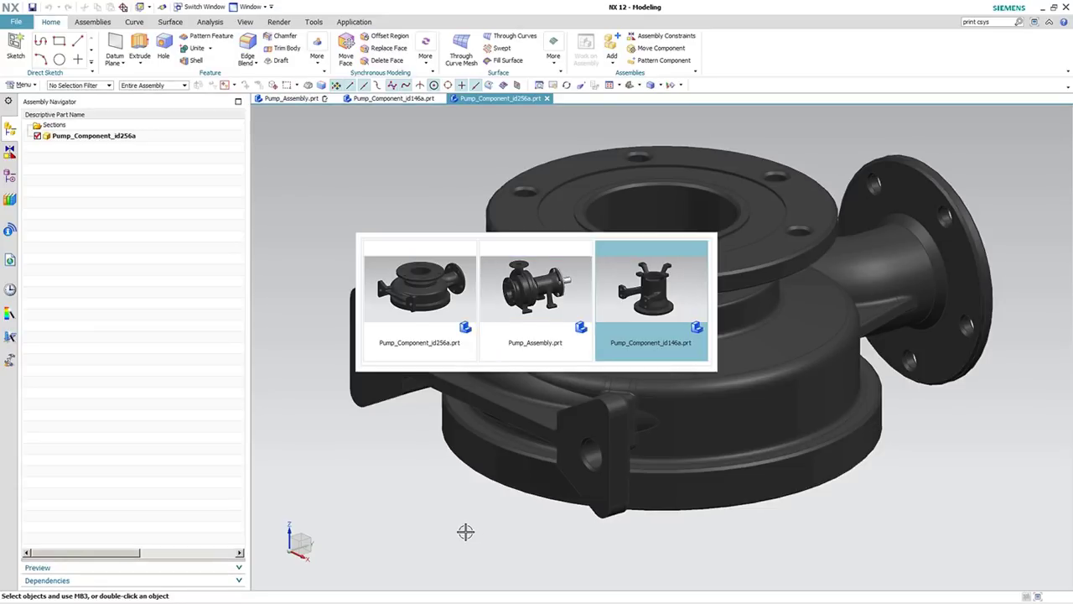
pyautogui.hotkey('ctrl', 'Tab')
pyautogui.hotkey('ctrl', 'Tab')
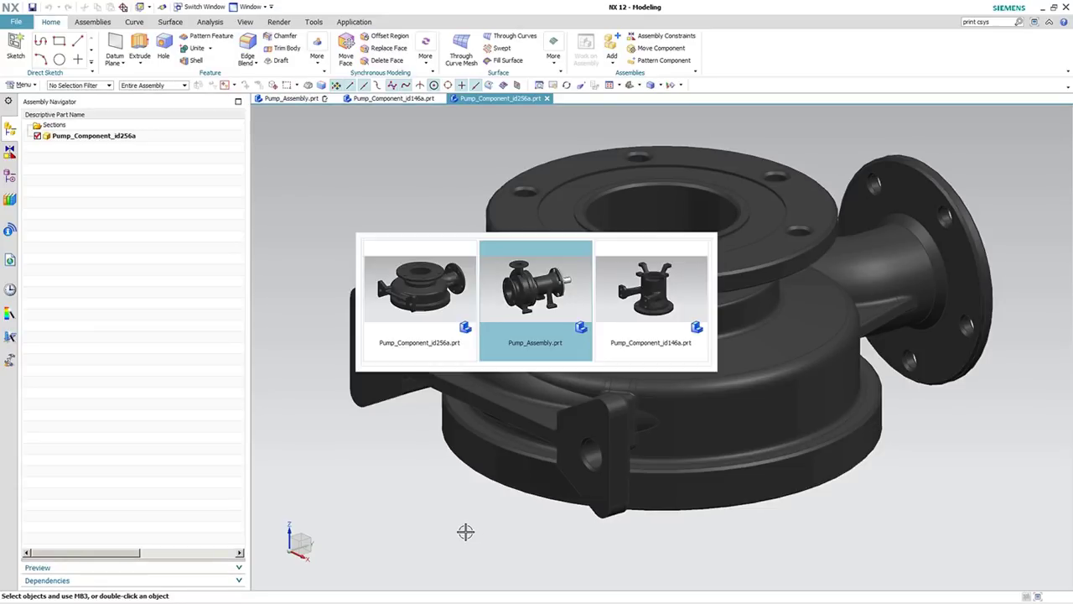
pyautogui.hotkey('ctrl', 'Tab')
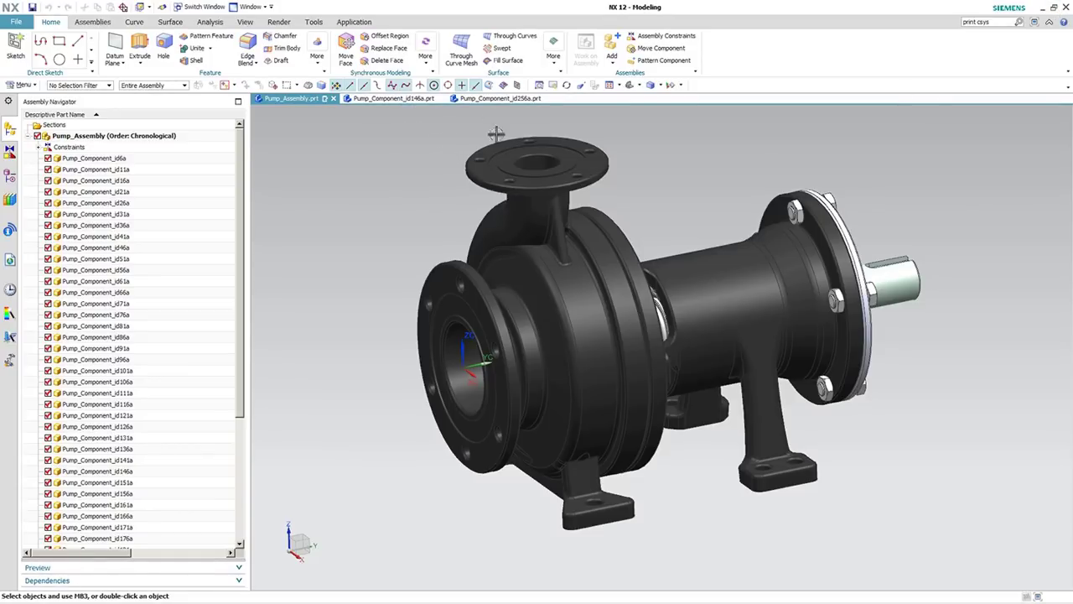
pyautogui.rightClick(911, 283)
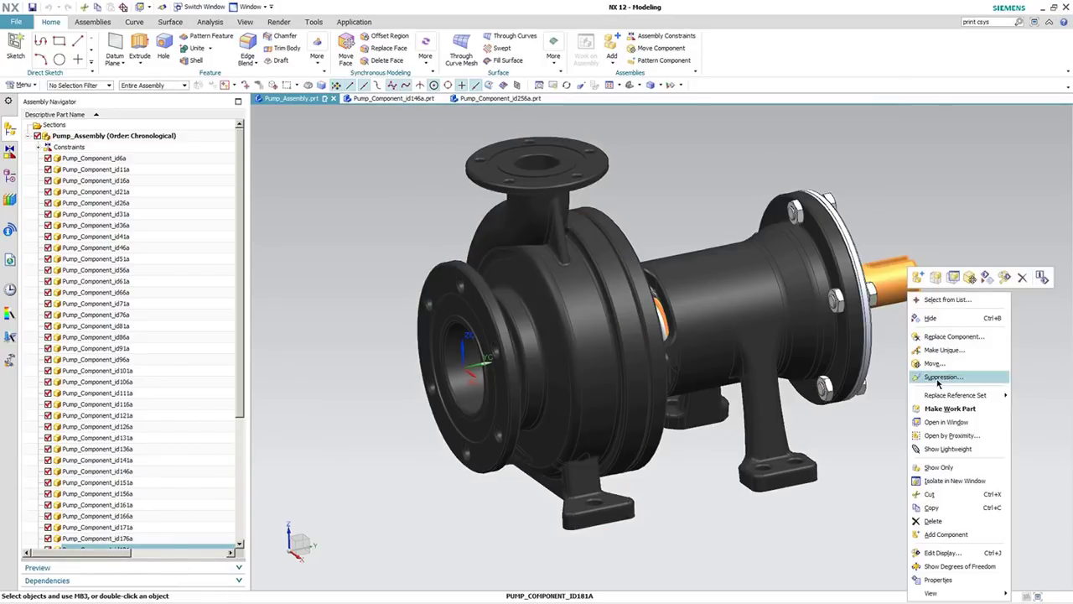
pyautogui.click(944, 422)
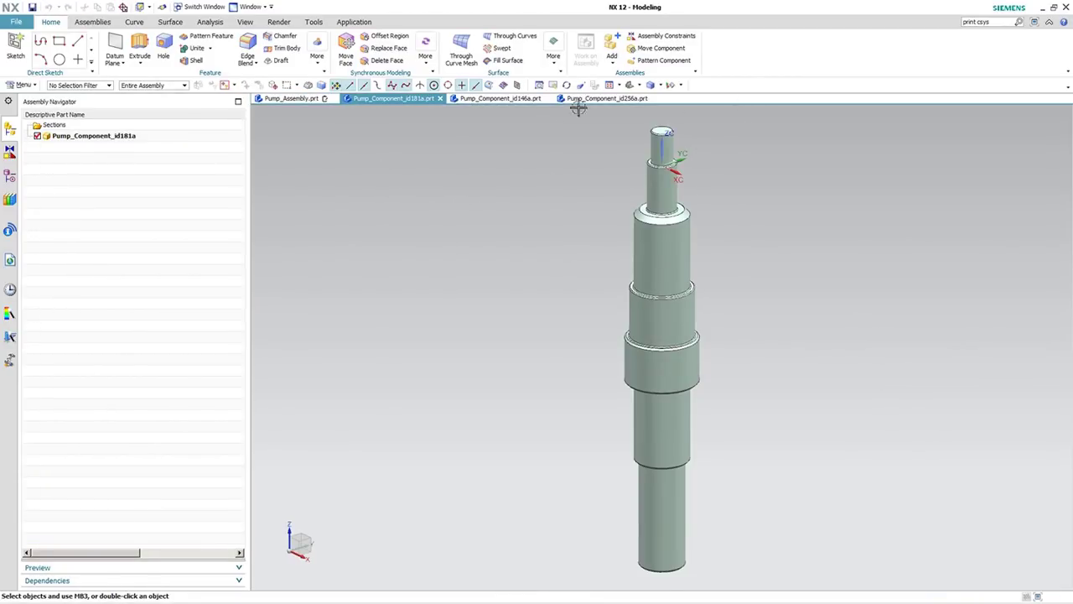
# Step: Tile the open parts using the 4 Tabbed Groups layout
pyautogui.rightClick(506, 100)
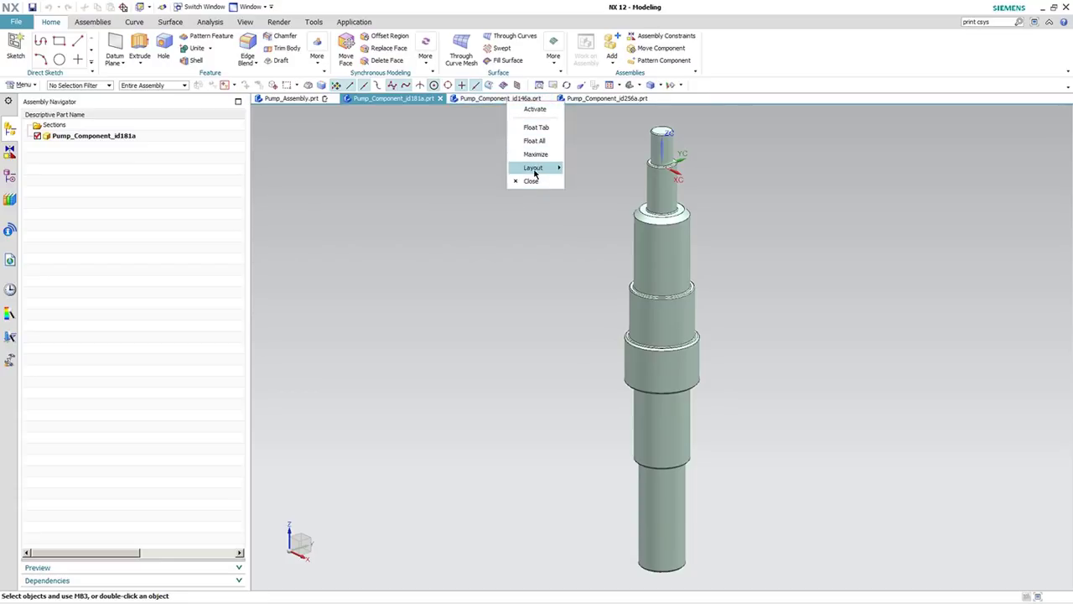
pyautogui.moveTo(534, 172)
pyautogui.click(597, 264)
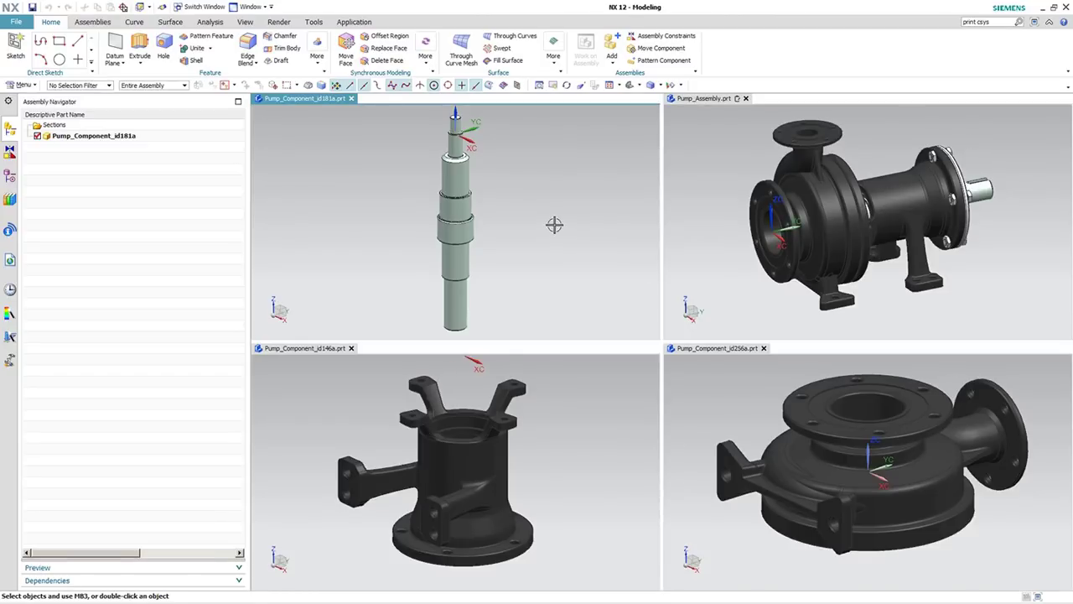
# Step: Cycle the active view through id146a, the assembly, id256a and the id181a shaft
pyautogui.hotkey('ctrl', 'Tab')
pyautogui.hotkey('ctrl', 'Tab')
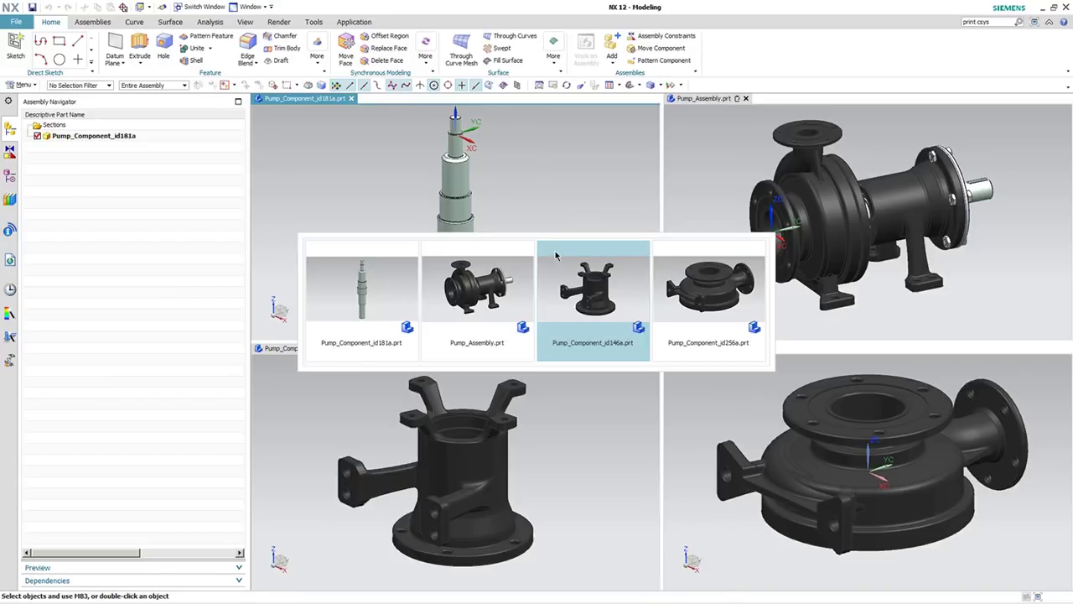
pyautogui.hotkey('ctrl', 'Tab')
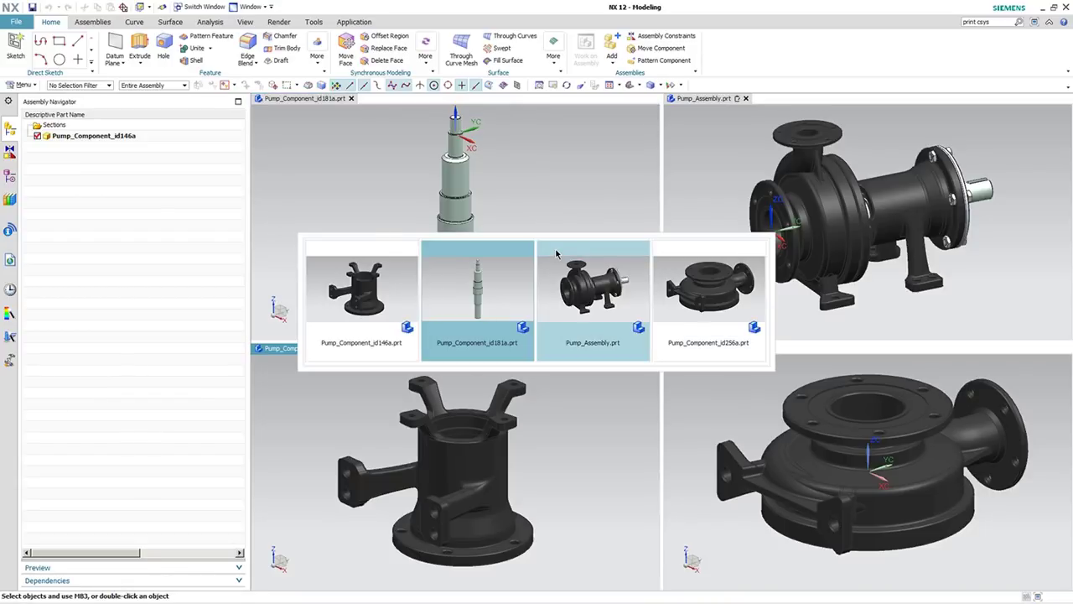
pyautogui.click(707, 98)
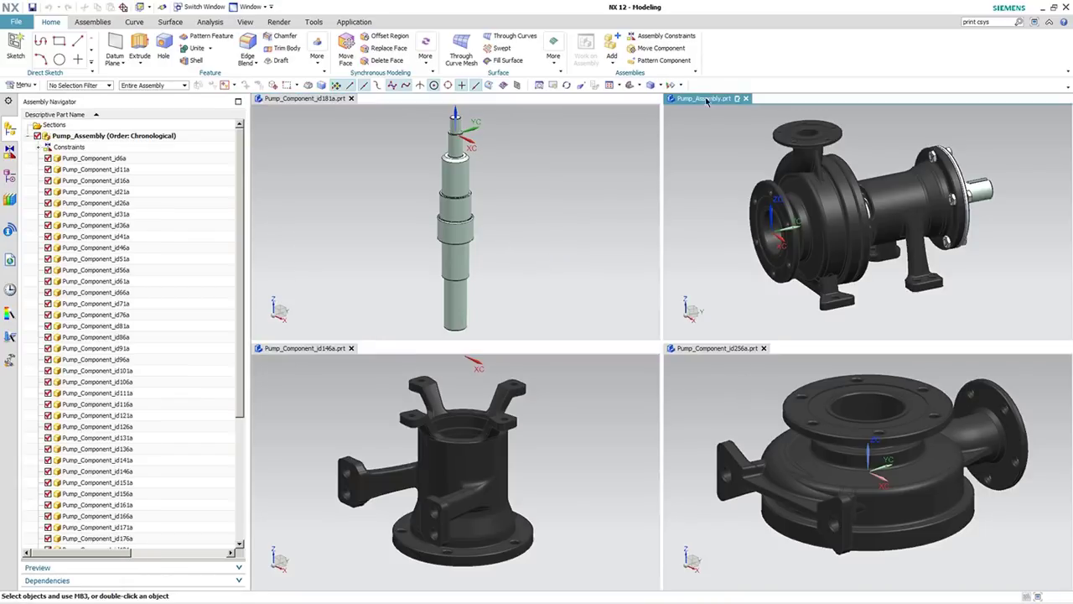
pyautogui.click(713, 348)
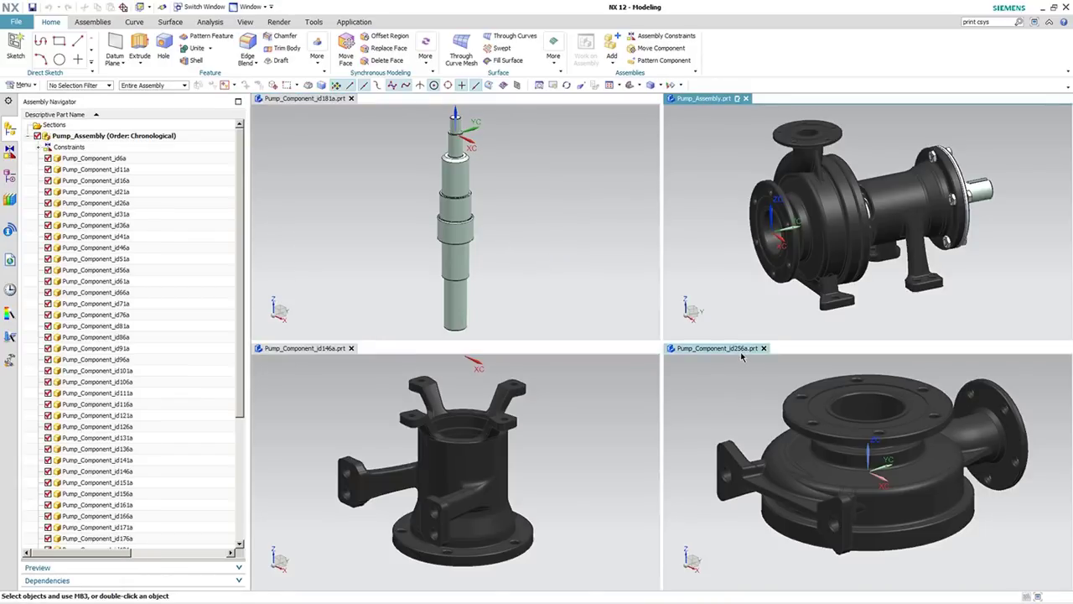
pyautogui.click(302, 348)
pyautogui.click(324, 100)
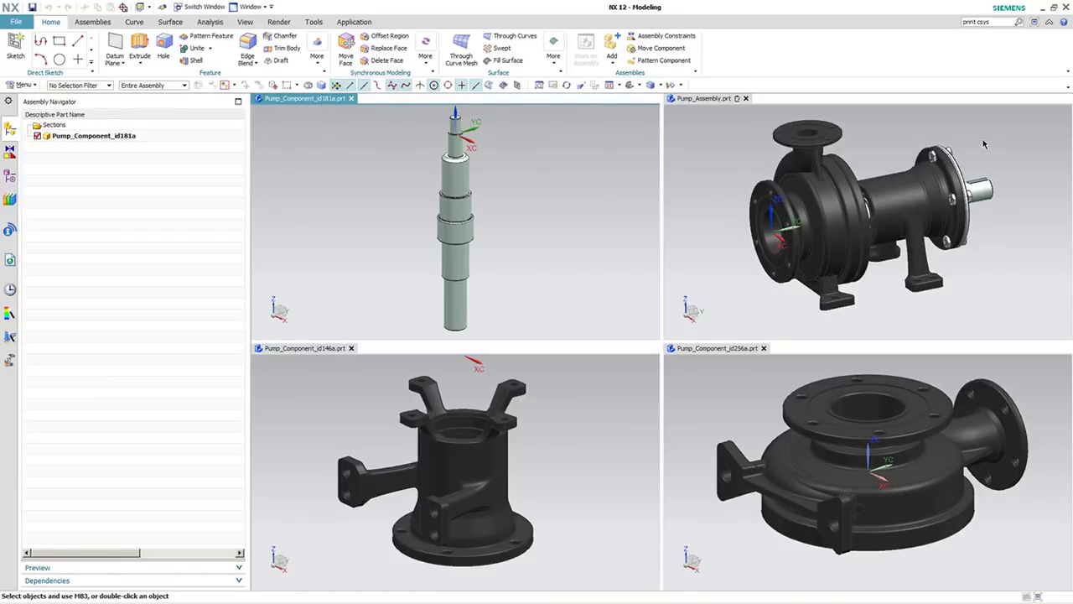
# Step: Restore the NX window, float the assembly and id256a views into one window, and enlarge it
pyautogui.click(1053, 12)
pyautogui.moveTo(424, 67); pyautogui.dragTo(360, 36)
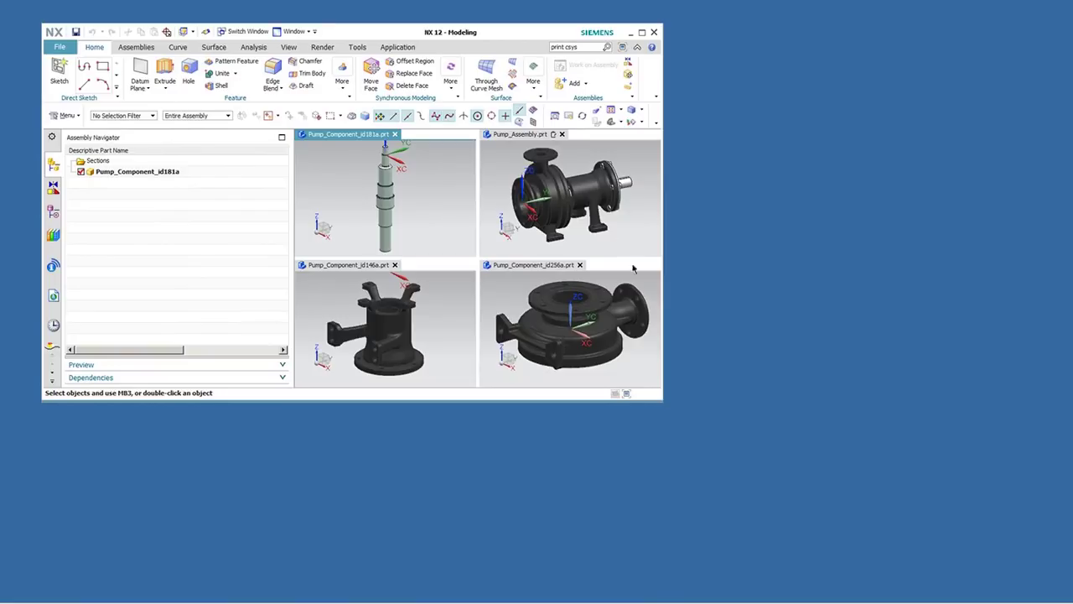
pyautogui.click(582, 194)
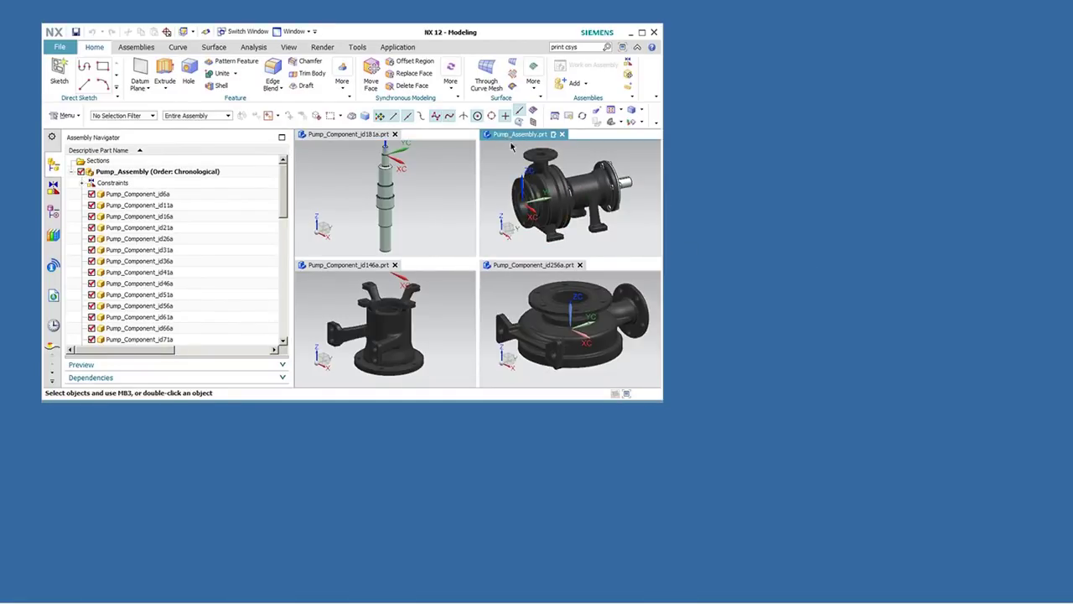
pyautogui.moveTo(513, 134); pyautogui.dragTo(771, 174)
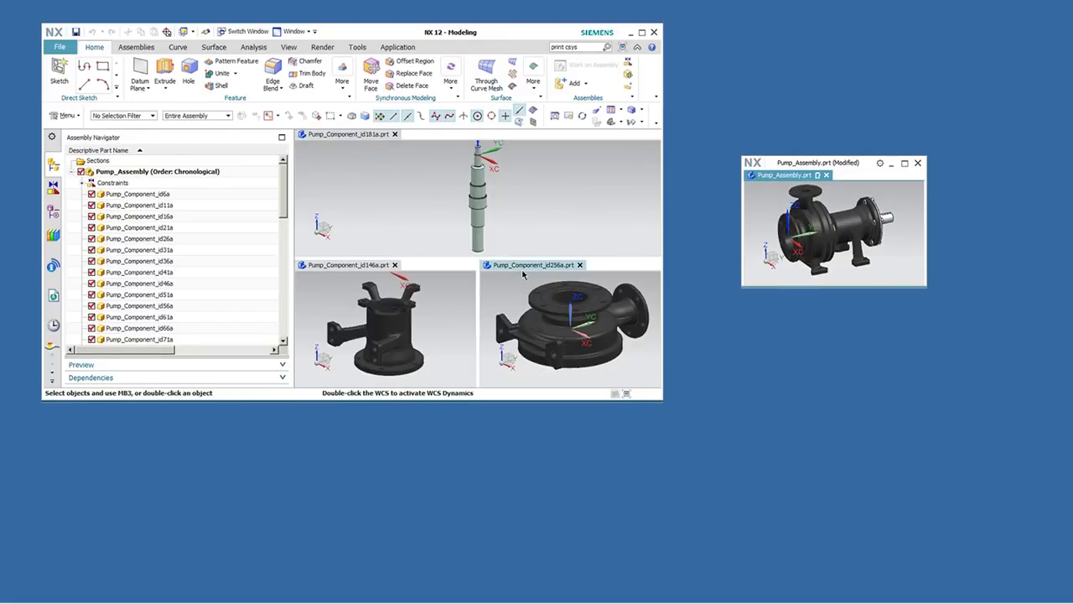
pyautogui.moveTo(522, 265); pyautogui.dragTo(839, 220)
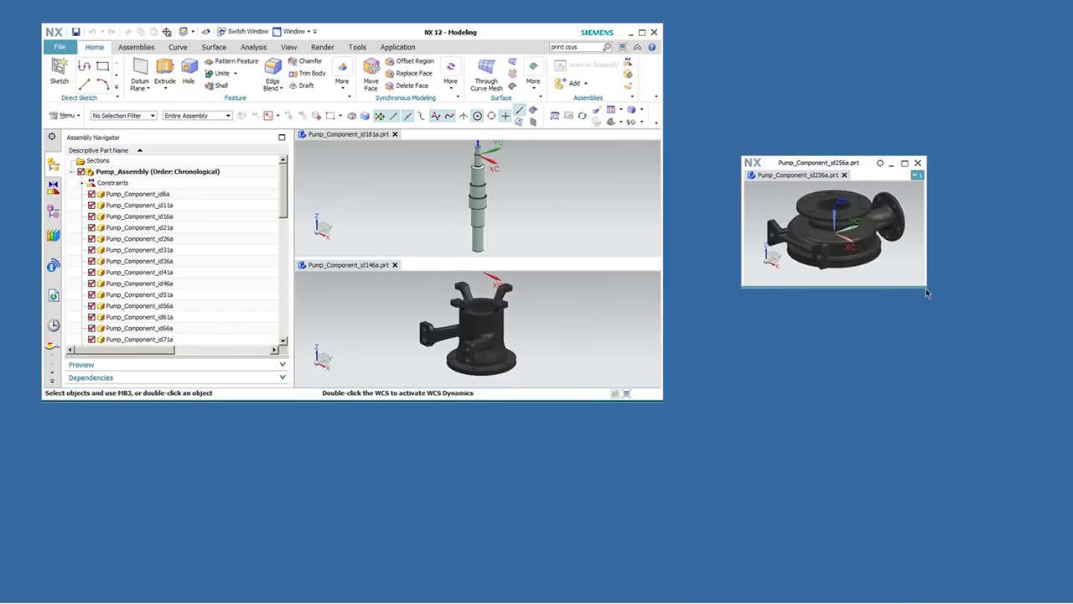
pyautogui.moveTo(926, 285); pyautogui.dragTo(997, 388)
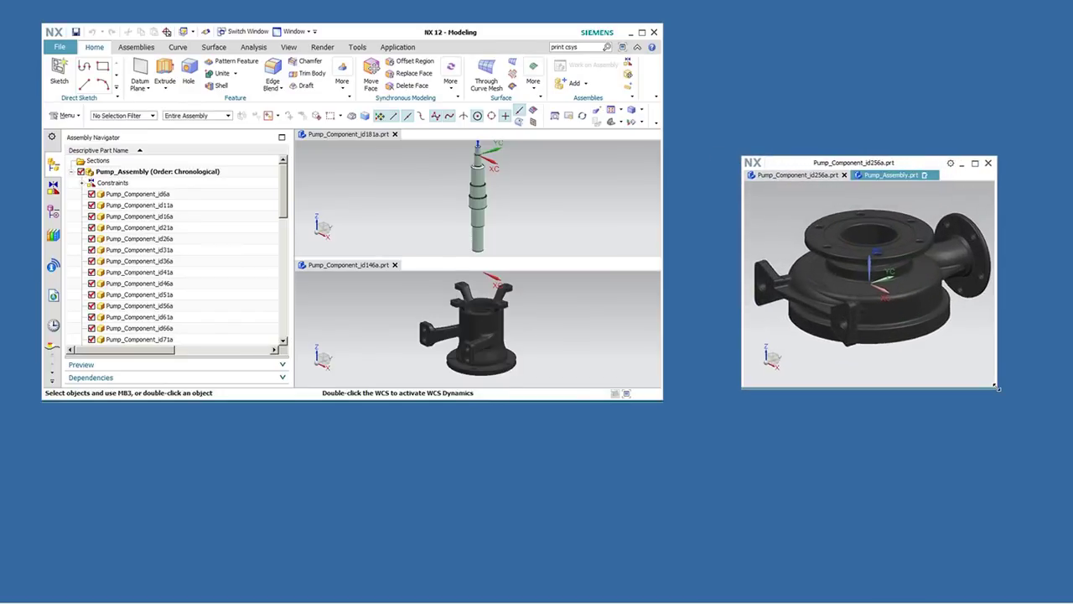
pyautogui.rightClick(829, 180)
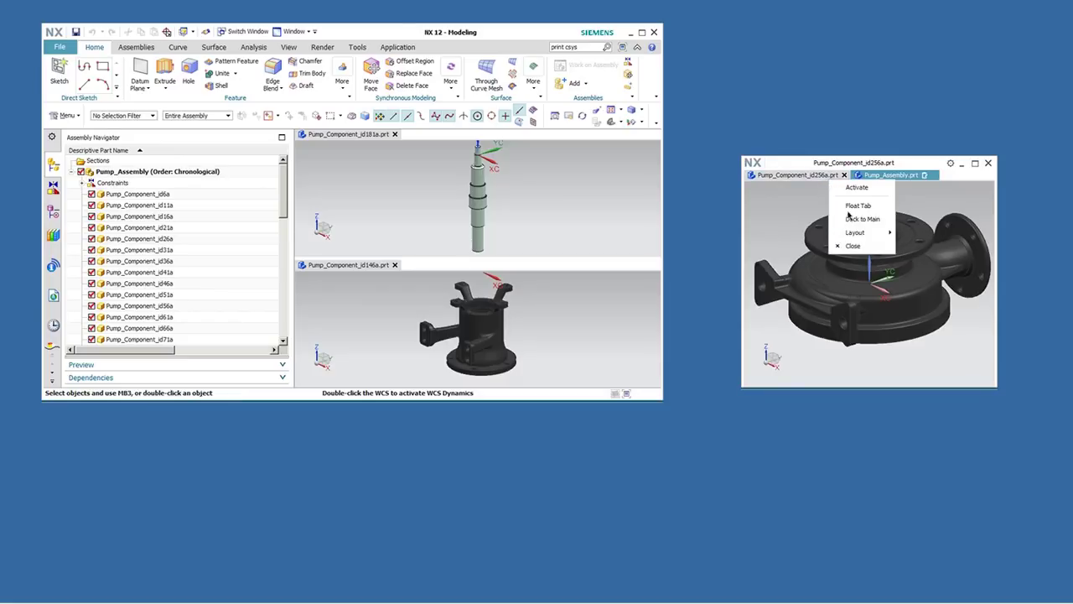
# Step: Set the floating window to 2 Tabbed Groups, dock it into the main window, and maximize NX
pyautogui.moveTo(867, 233)
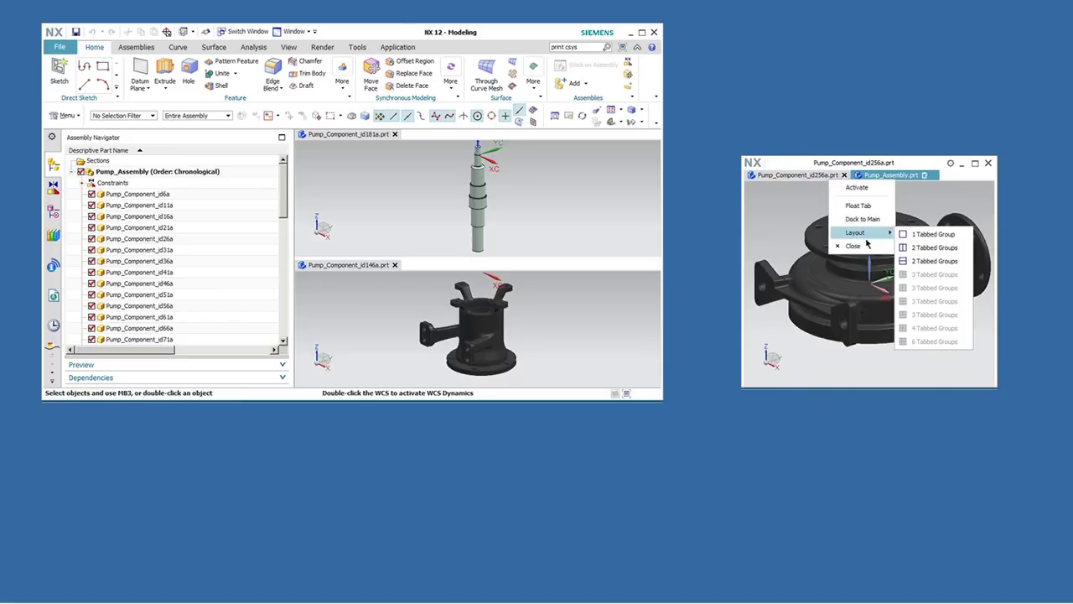
pyautogui.click(932, 261)
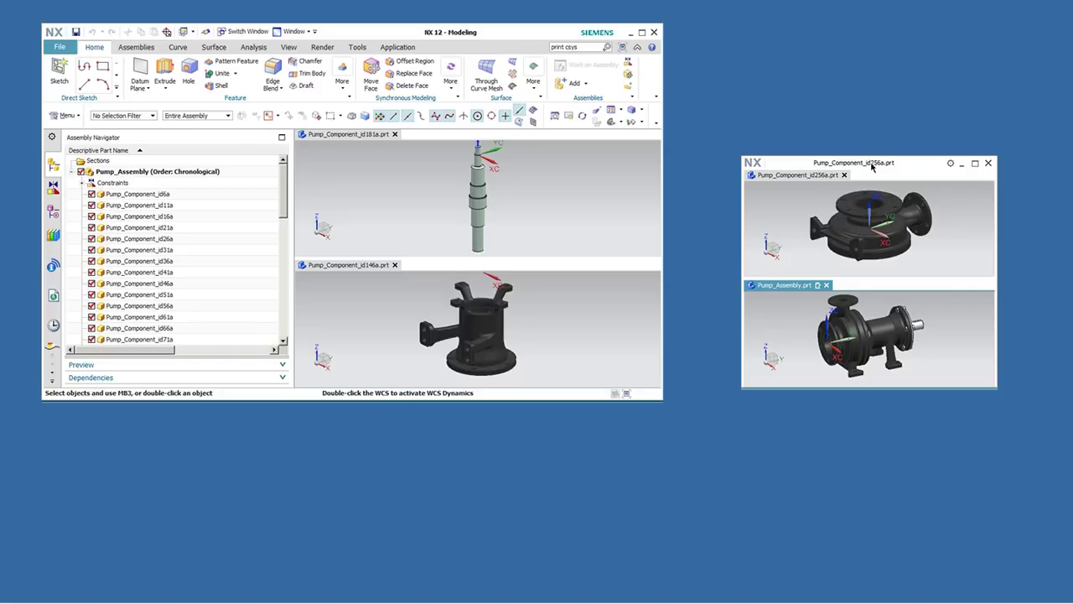
pyautogui.moveTo(872, 167); pyautogui.dragTo(503, 136)
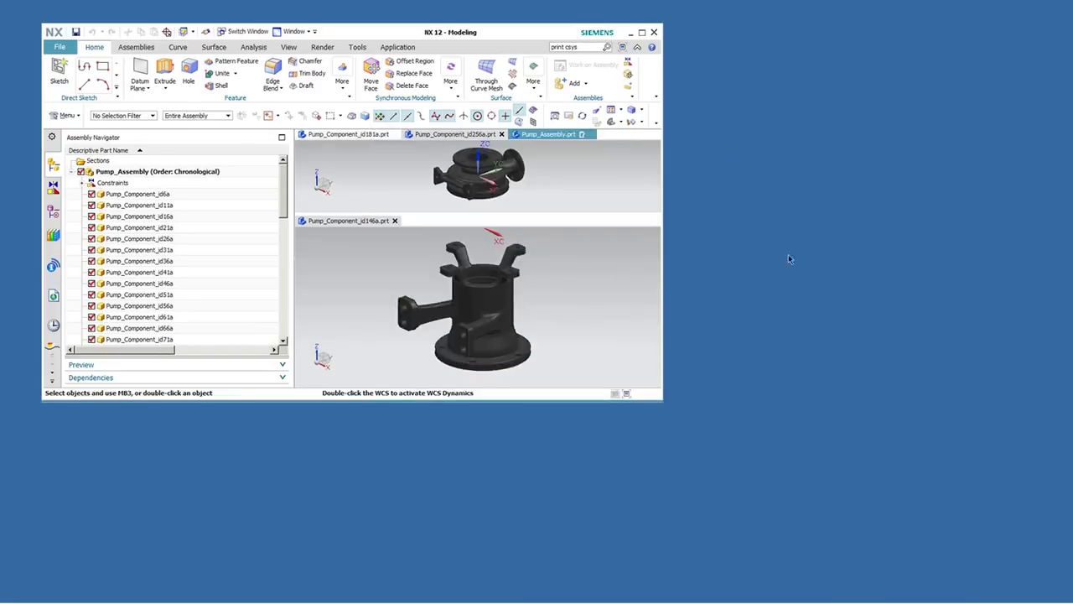
pyautogui.click(643, 32)
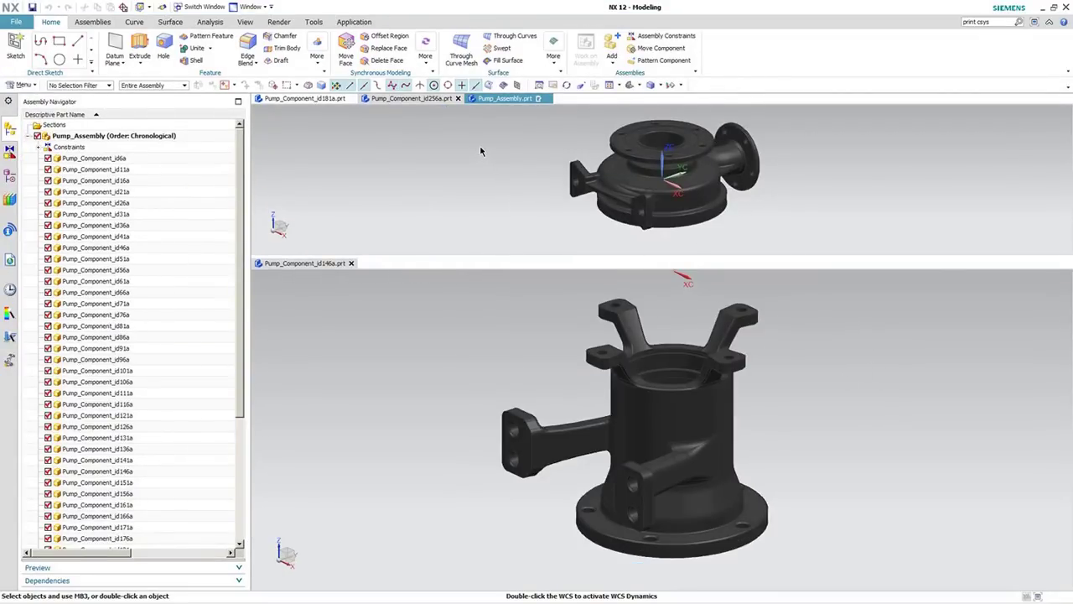
# Step: Apply the 4 Tabbed Groups layout and make the id256a casing view active
pyautogui.rightClick(489, 100)
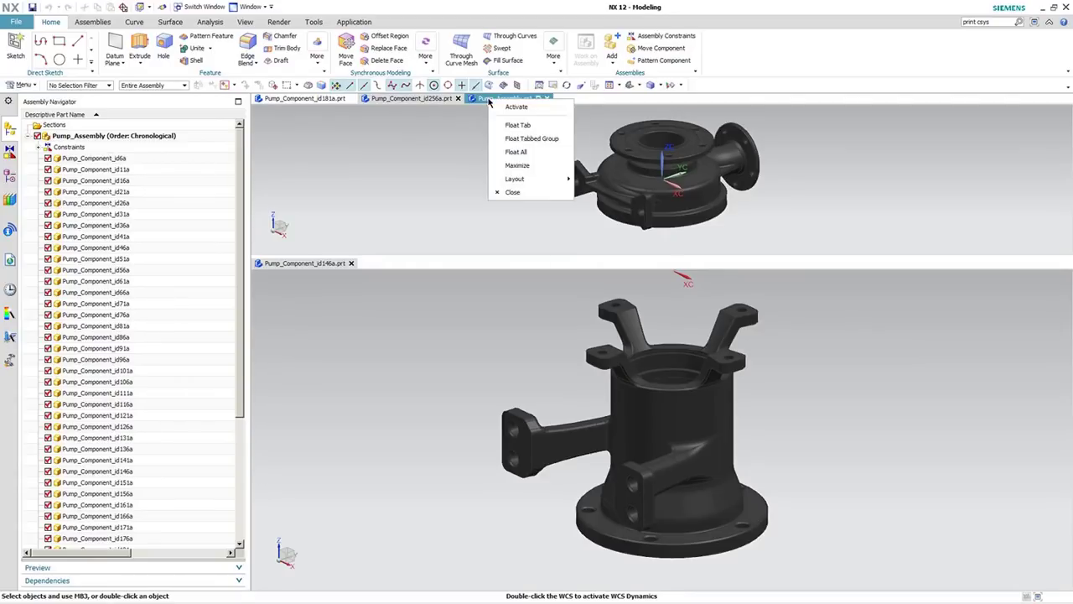
pyautogui.moveTo(523, 180)
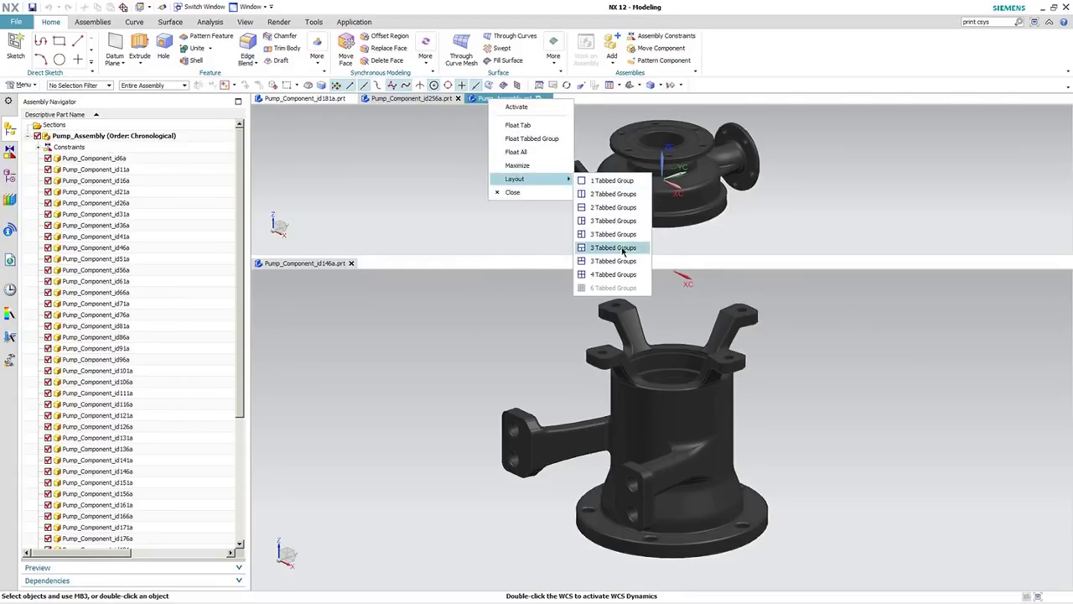
pyautogui.click(620, 275)
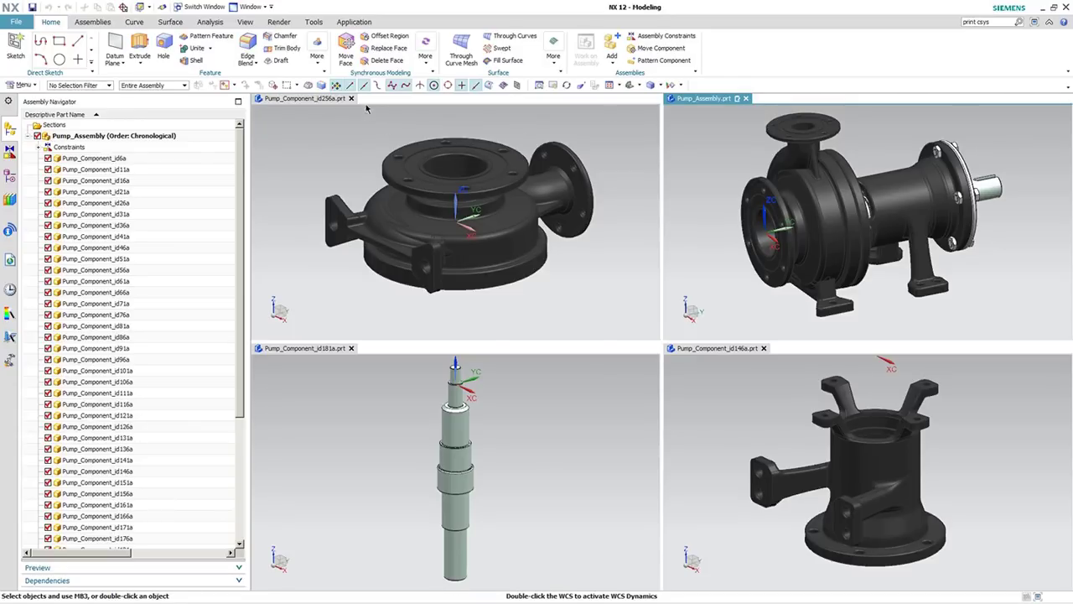
pyautogui.click(333, 101)
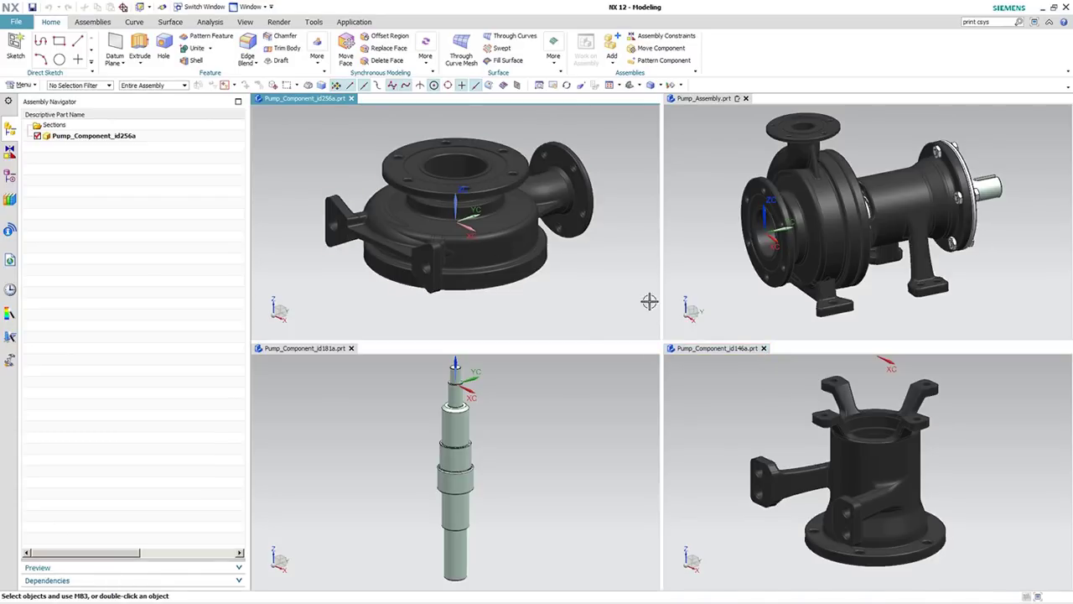
# Step: Close the id146a, id256a and id181a views, then dismiss the File menu without closing anything
pyautogui.middleClick(722, 350)
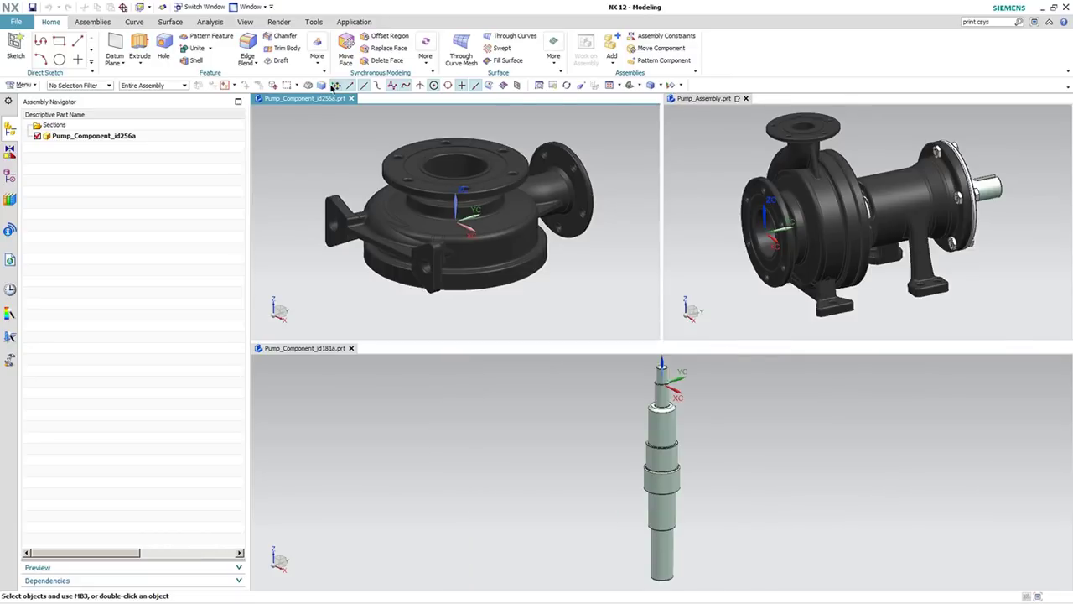
pyautogui.middleClick(311, 100)
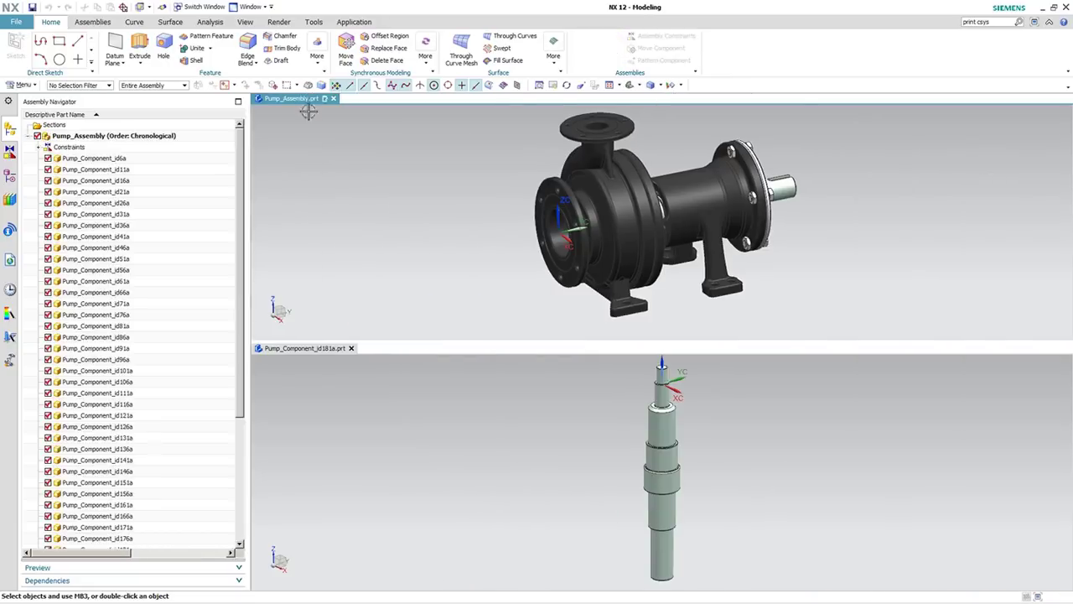
pyautogui.middleClick(325, 349)
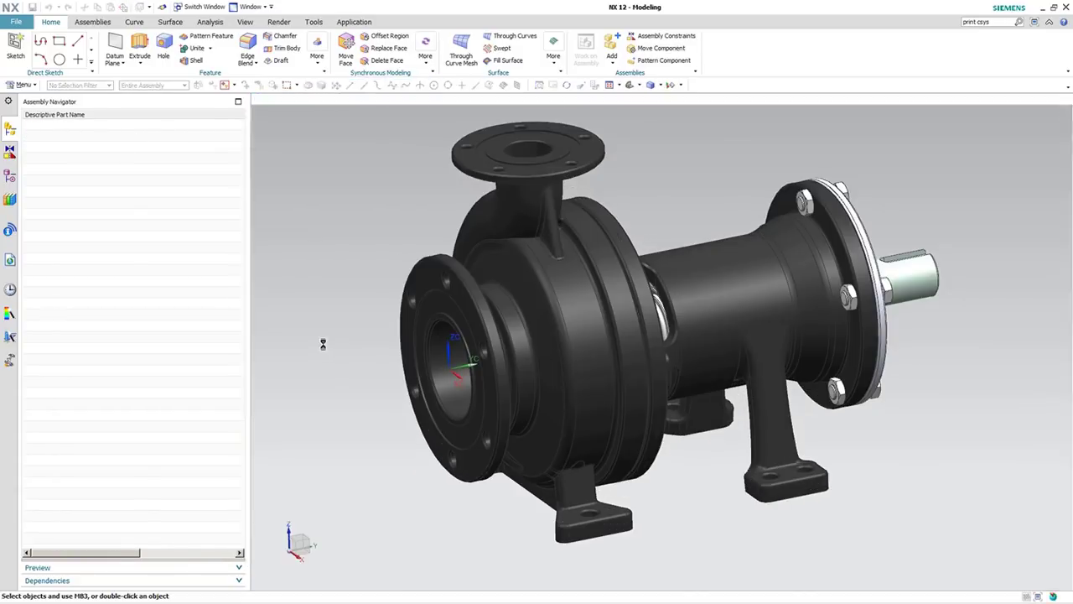
pyautogui.click(18, 21)
pyautogui.moveTo(55, 74)
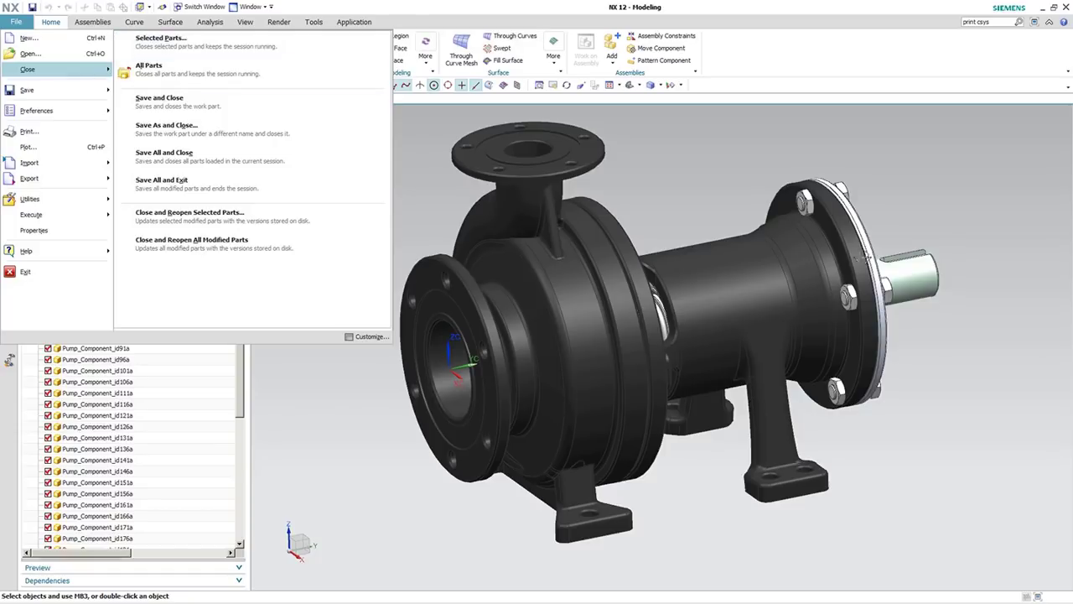
pyautogui.click(778, 135)
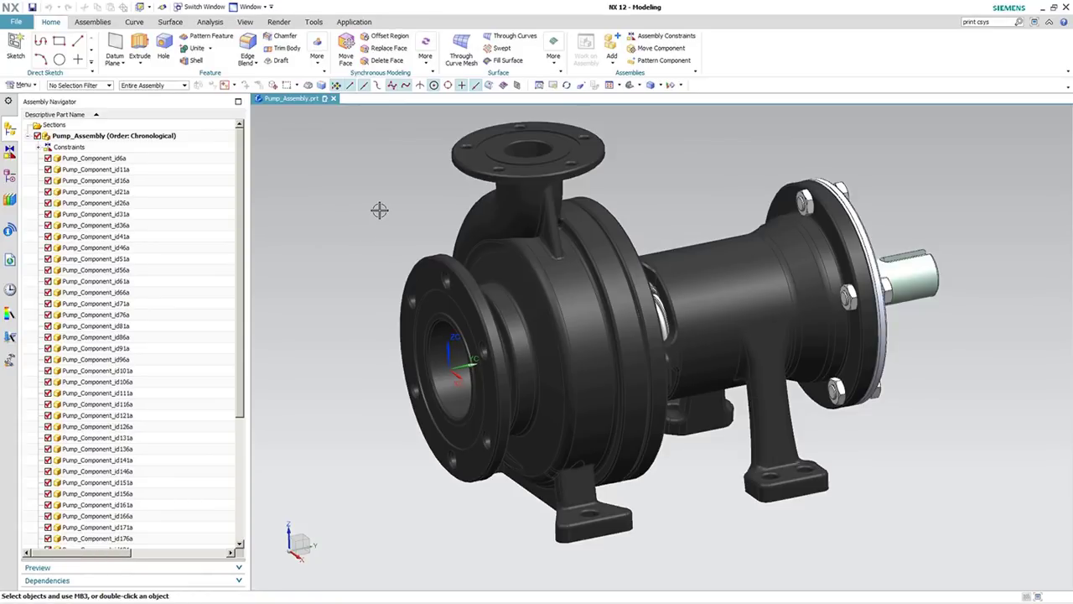
# Step: Reorient the view, open the pump casing in its own window, and return to the assembly
pyautogui.press('Home')
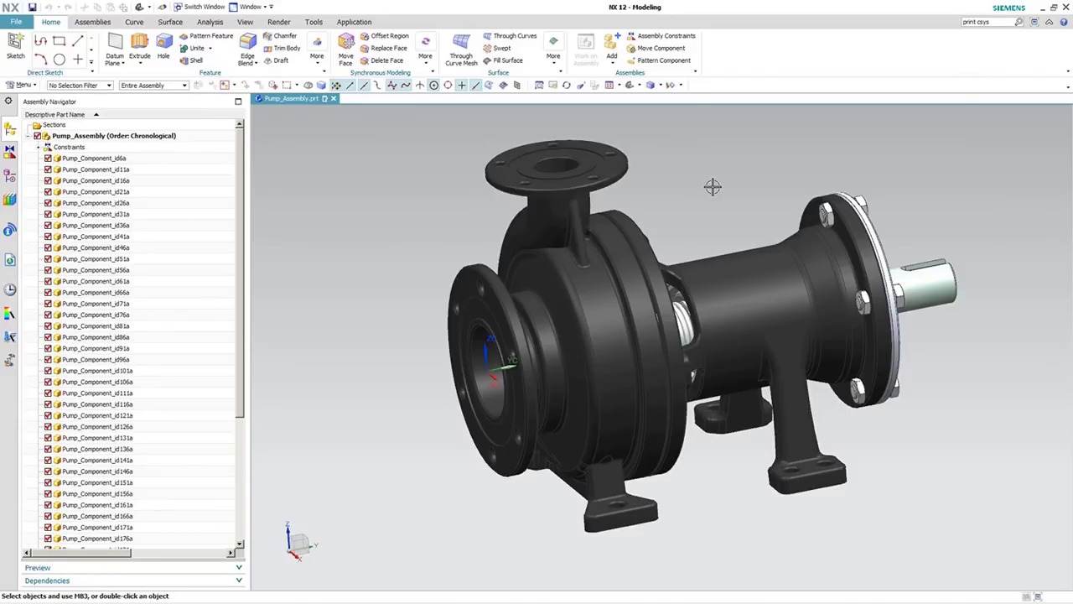
pyautogui.press('End')
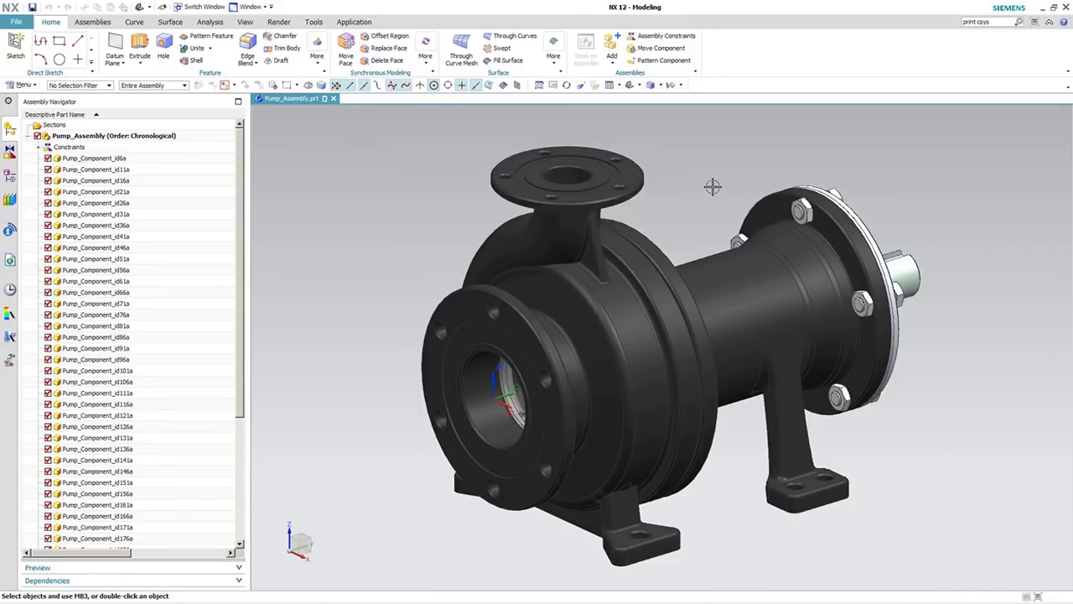
pyautogui.rightClick(648, 359)
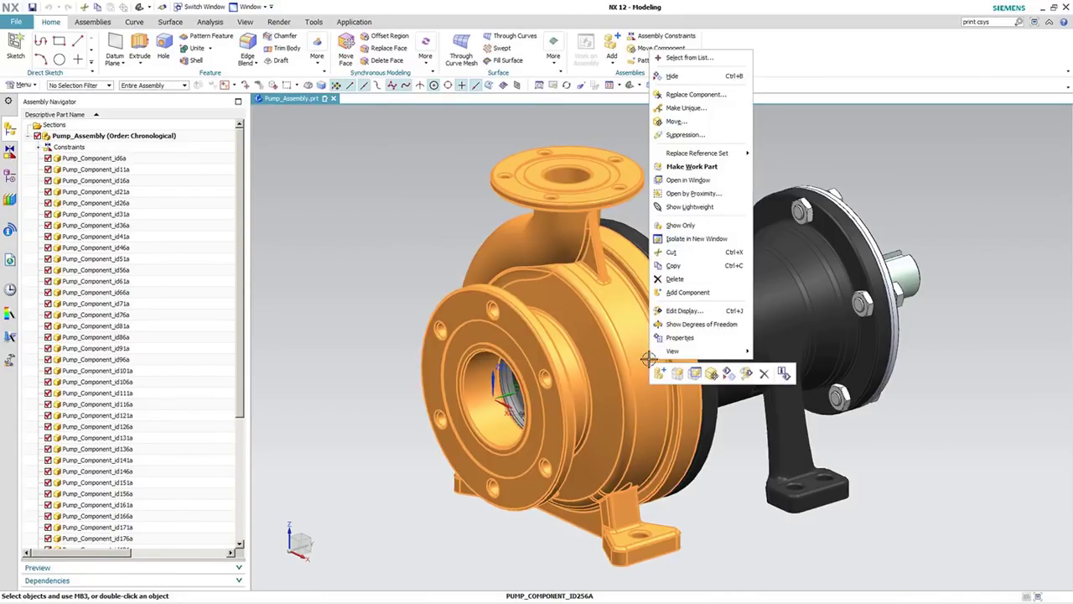
pyautogui.click(692, 179)
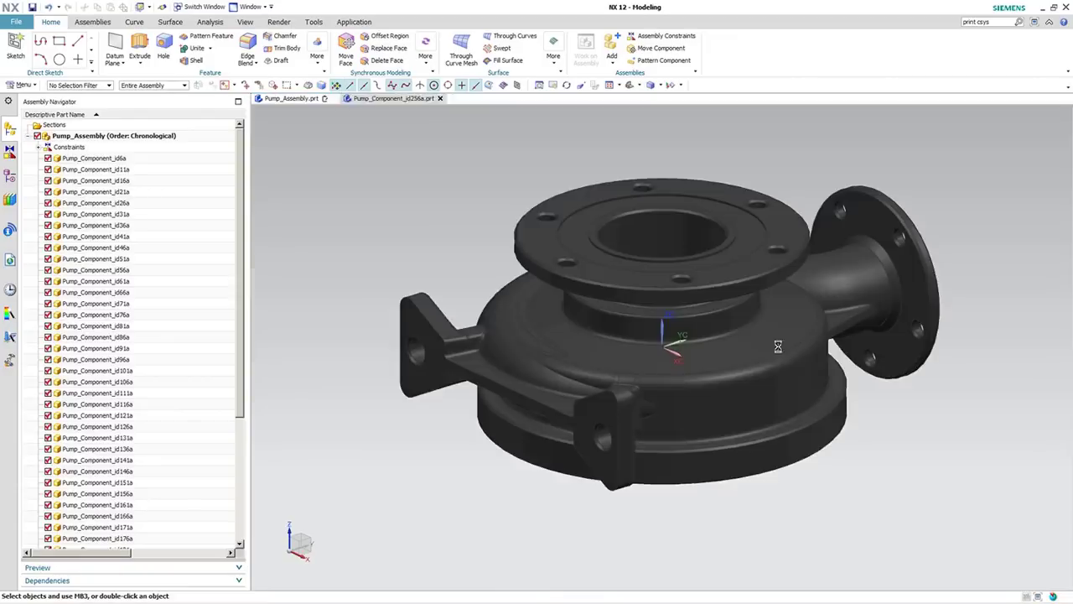
pyautogui.click(319, 99)
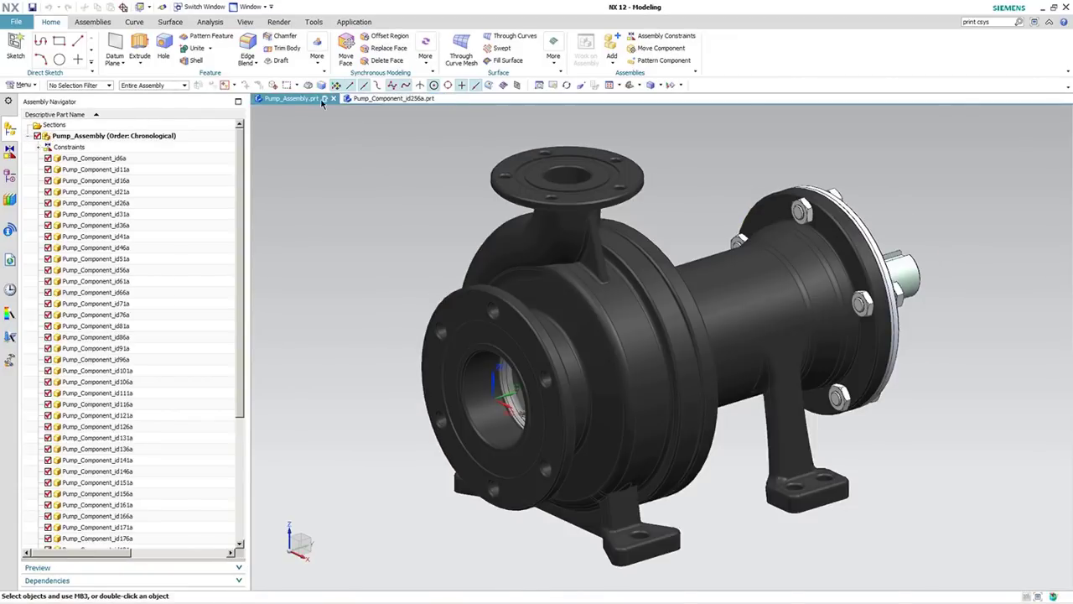
# Step: Open the bearing housing and the gasket in their own windows, ending back on Pump_Assembly
pyautogui.rightClick(784, 327)
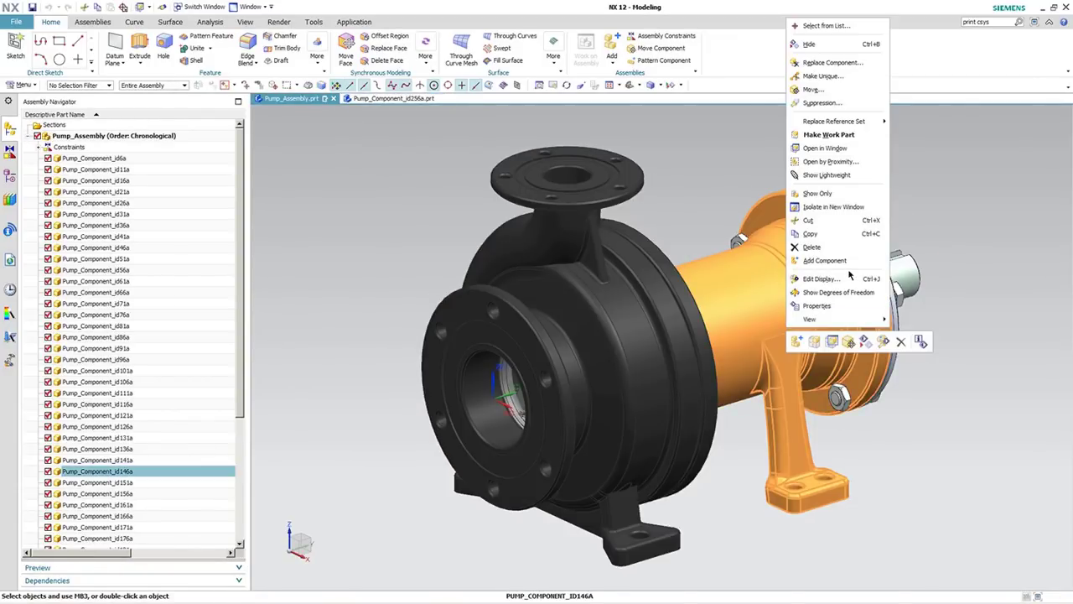
pyautogui.click(825, 148)
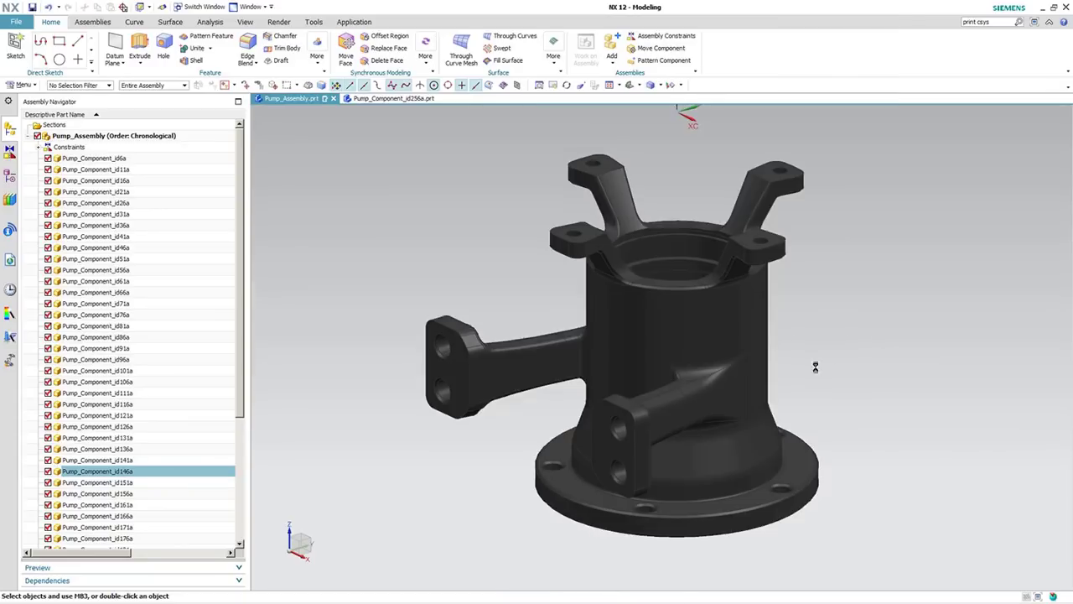
pyautogui.hotkey('ctrl', 'Tab')
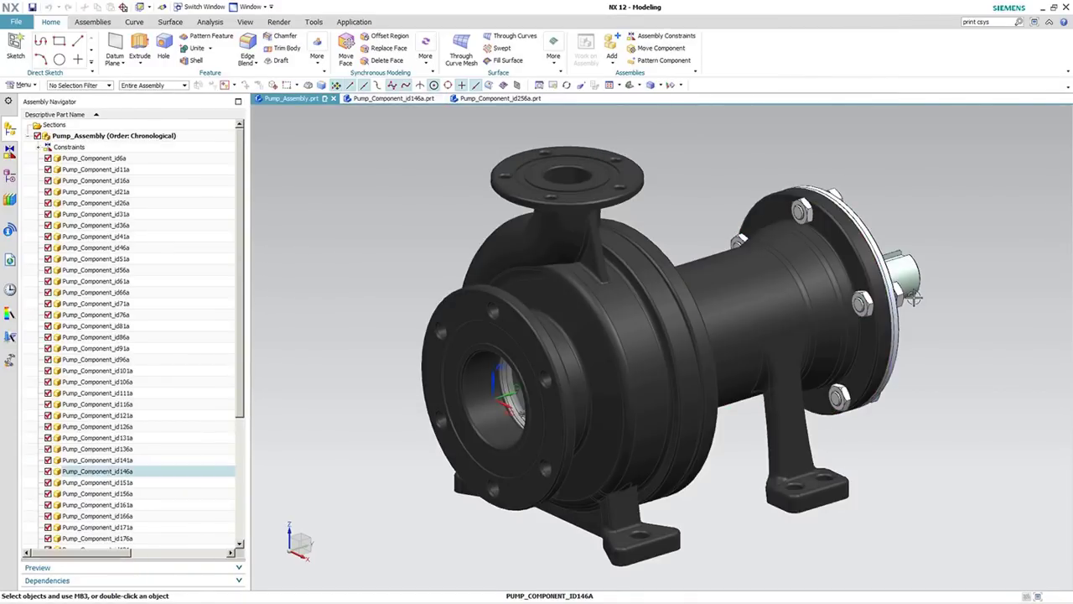
pyautogui.rightClick(895, 312)
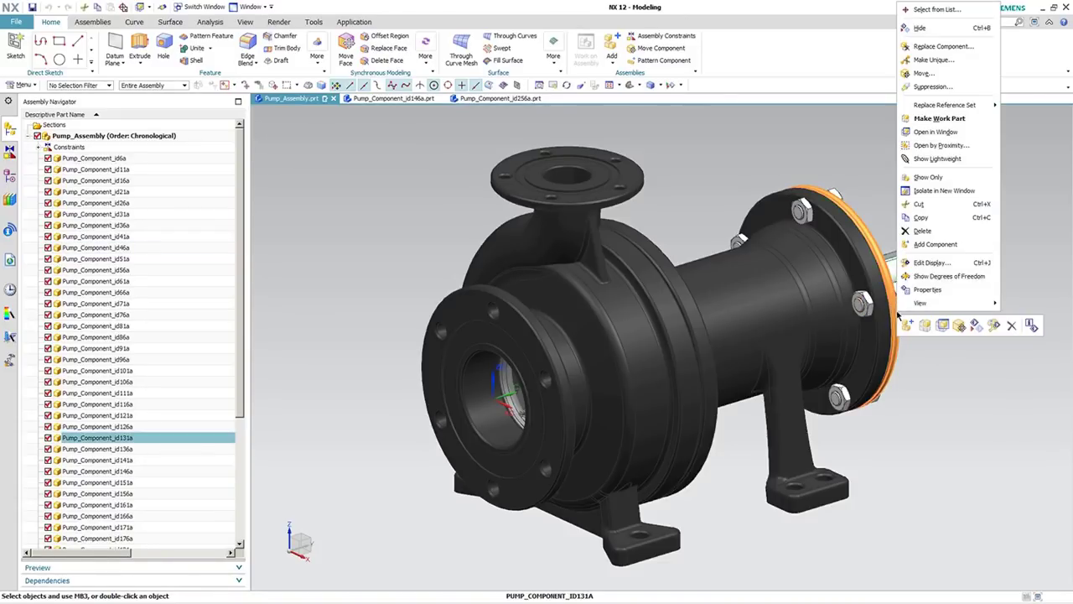
pyautogui.click(948, 135)
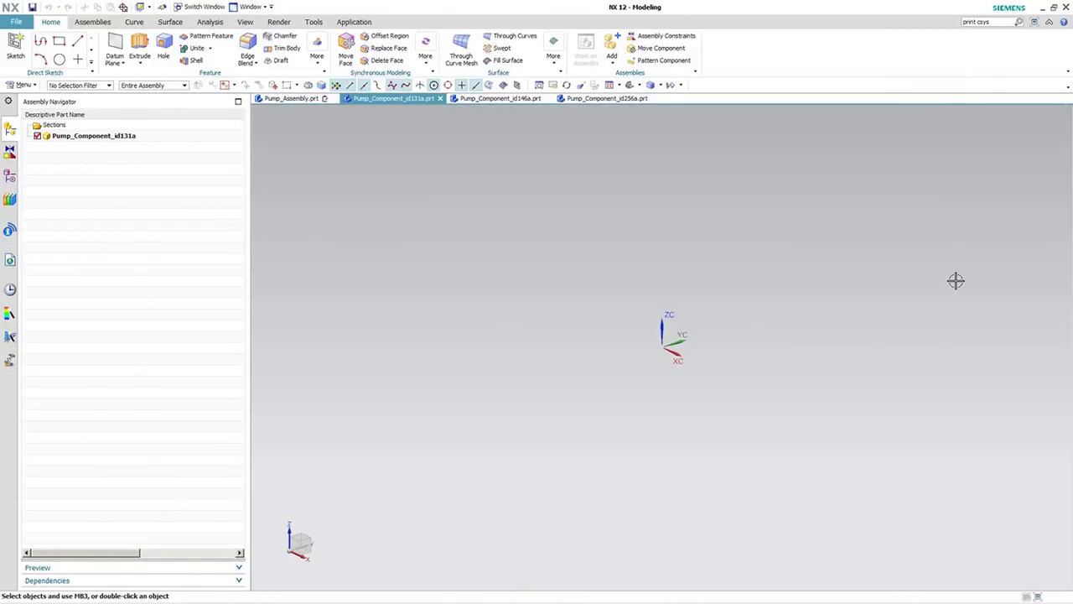
pyautogui.hotkey('ctrl', 'Tab')
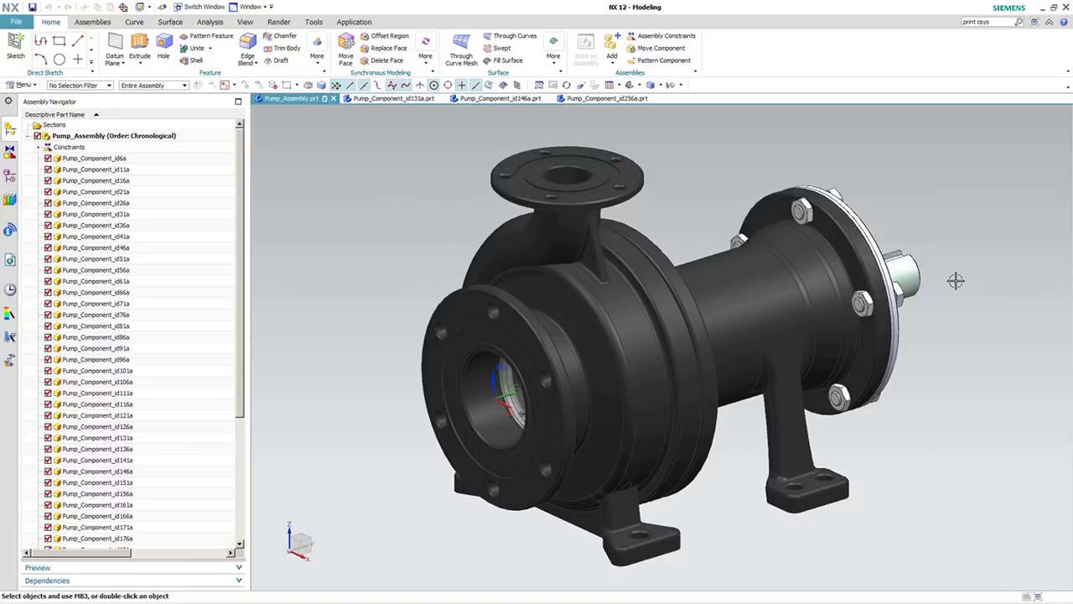
pyautogui.hotkey('ctrl', 'Tab')
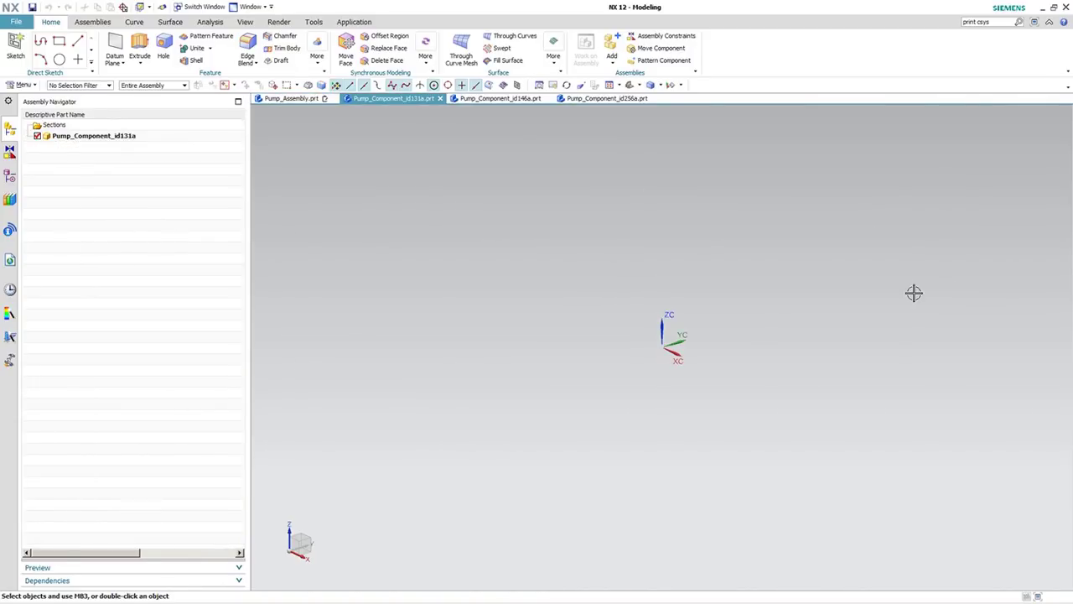
pyautogui.hotkey('ctrl', 'Tab')
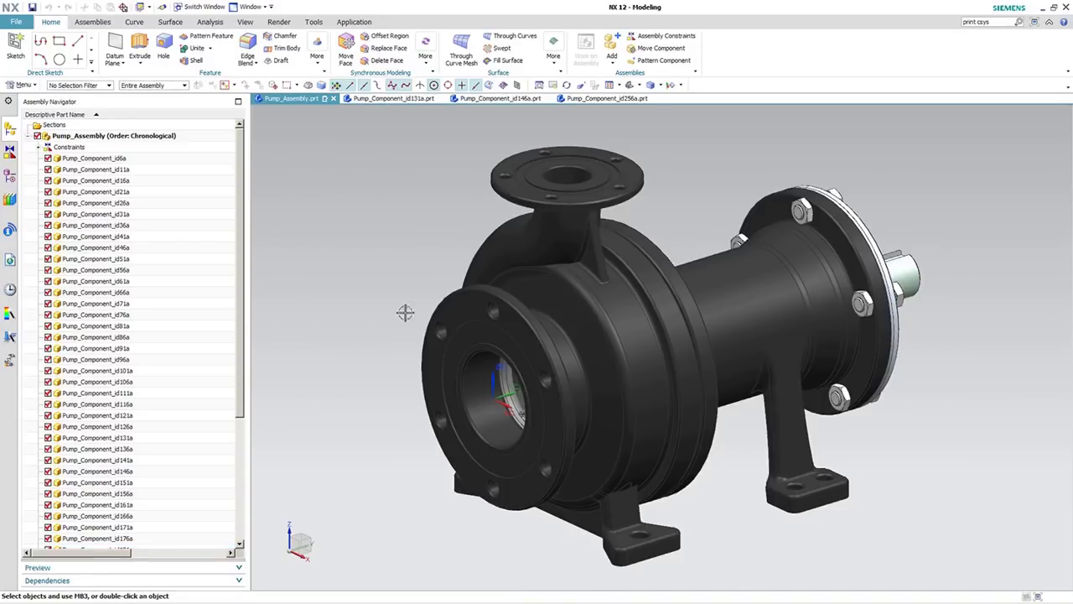
pyautogui.click(13, 23)
pyautogui.moveTo(61, 201)
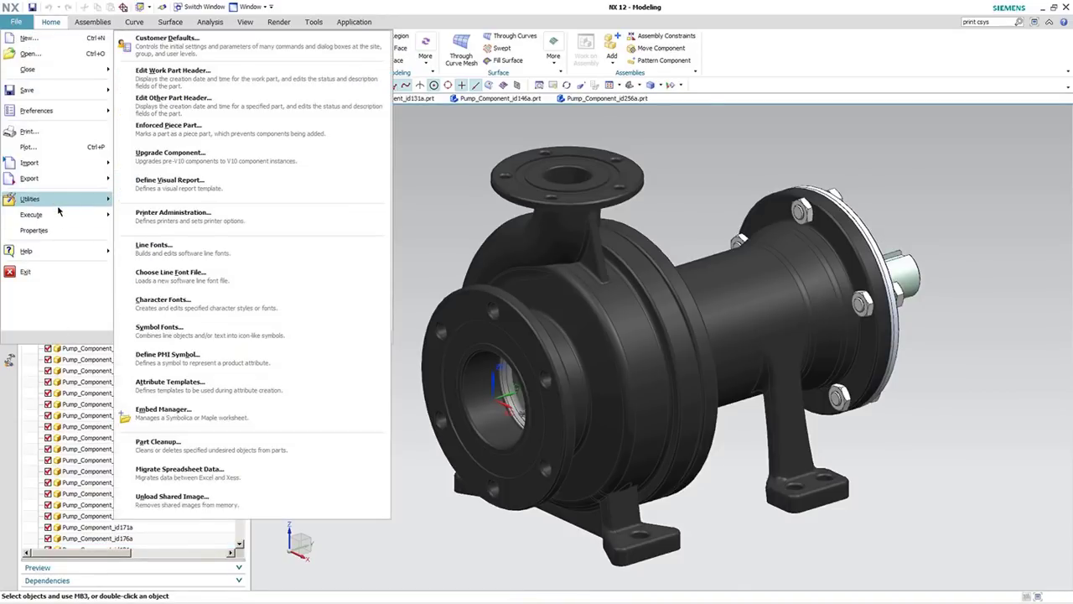
pyautogui.click(417, 210)
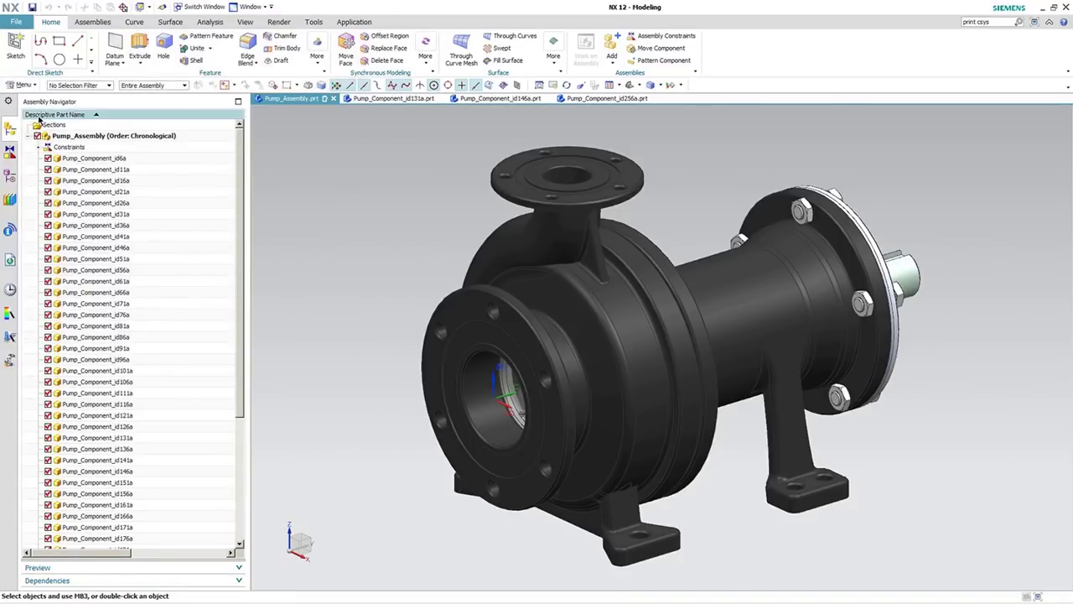
pyautogui.click(23, 85)
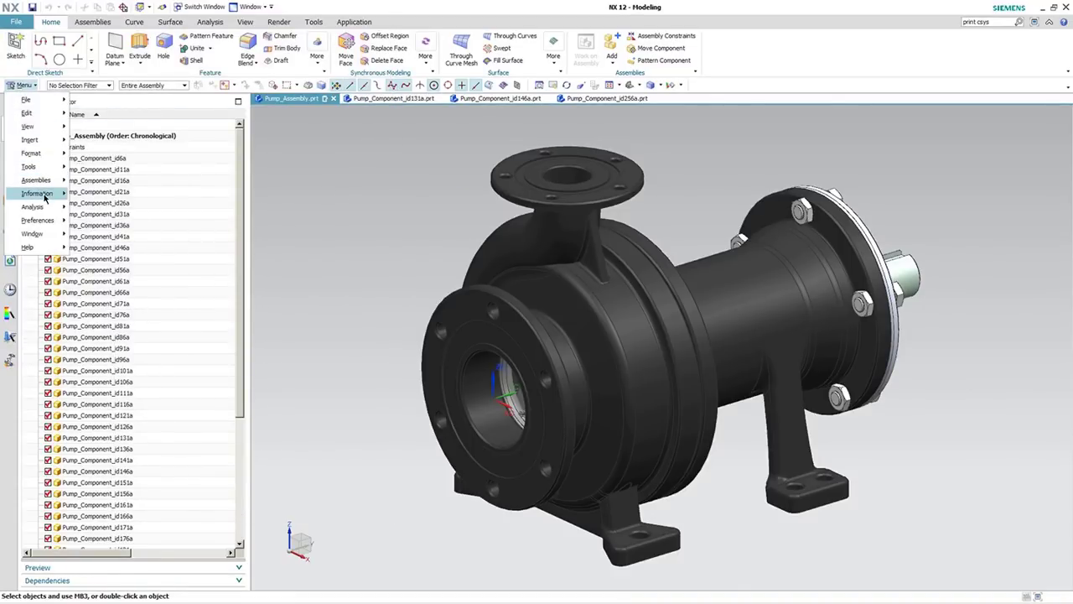
pyautogui.moveTo(45, 198)
pyautogui.moveTo(124, 297)
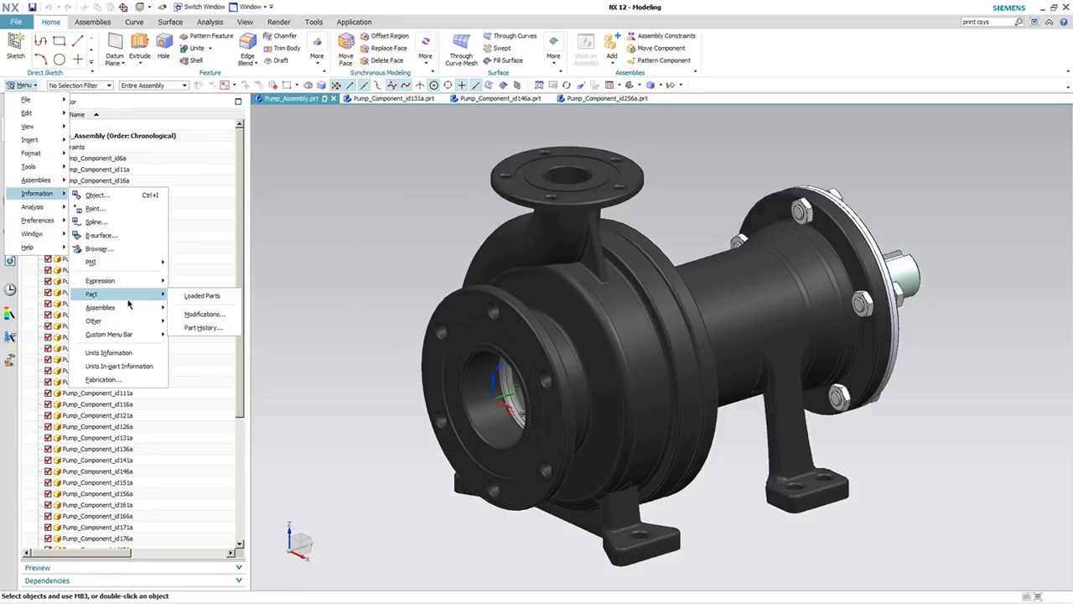
pyautogui.click(200, 298)
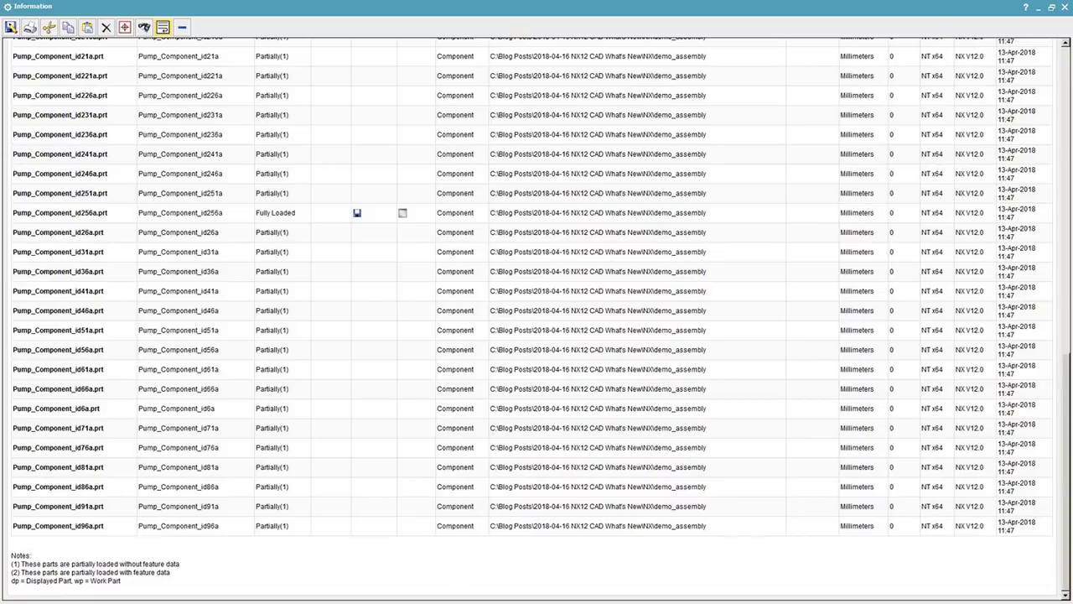
pyautogui.scroll(15, 1065, 405)
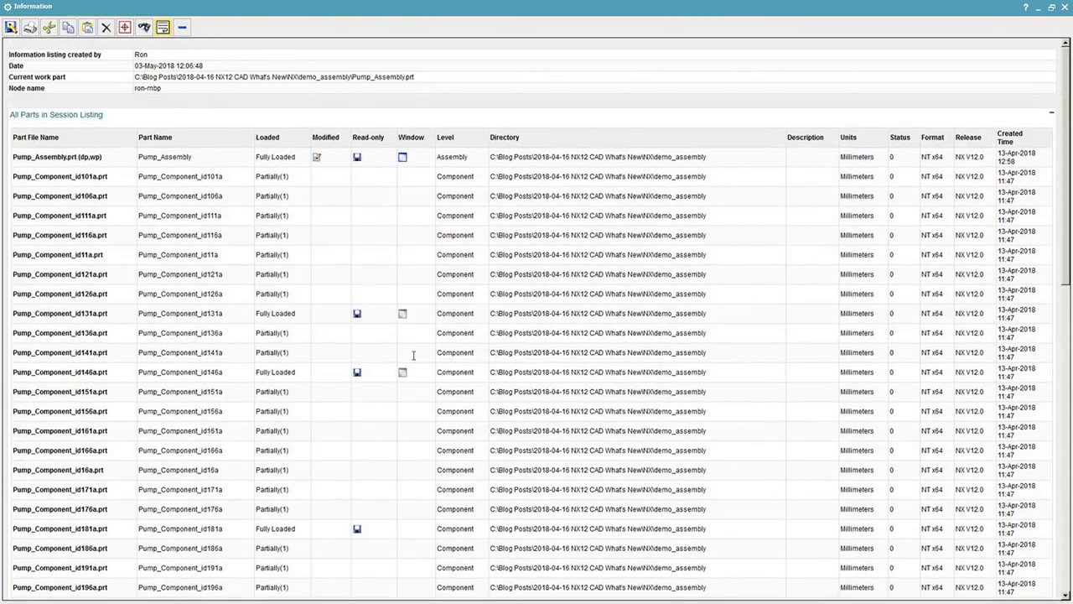
pyautogui.click(1065, 7)
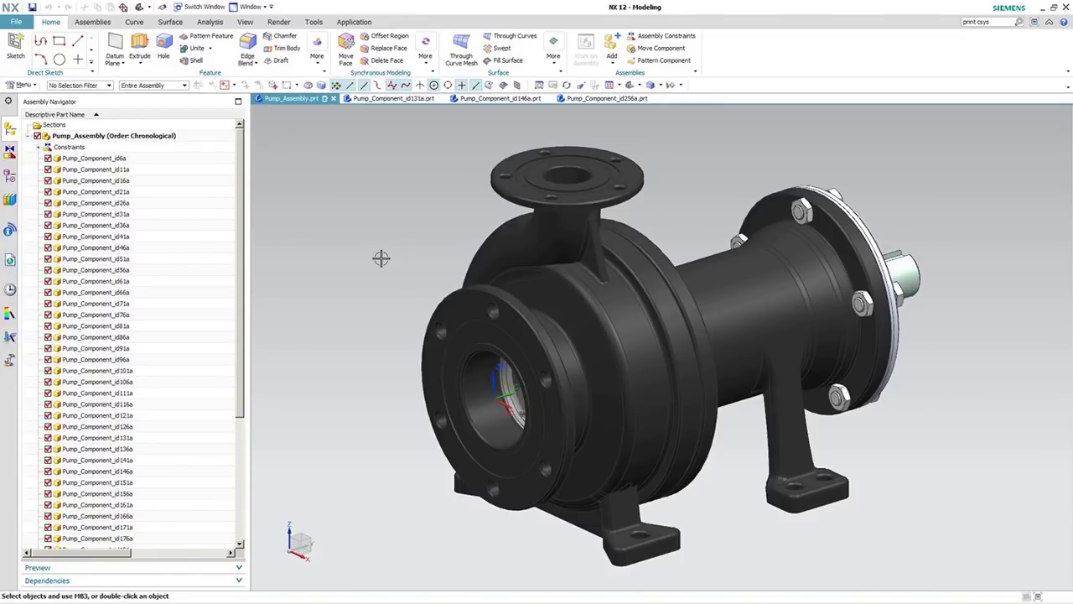
# Step: Browse the id131a, id146a and id256a part tabs, then return to Pump_Assembly
pyautogui.click(419, 99)
pyautogui.click(497, 99)
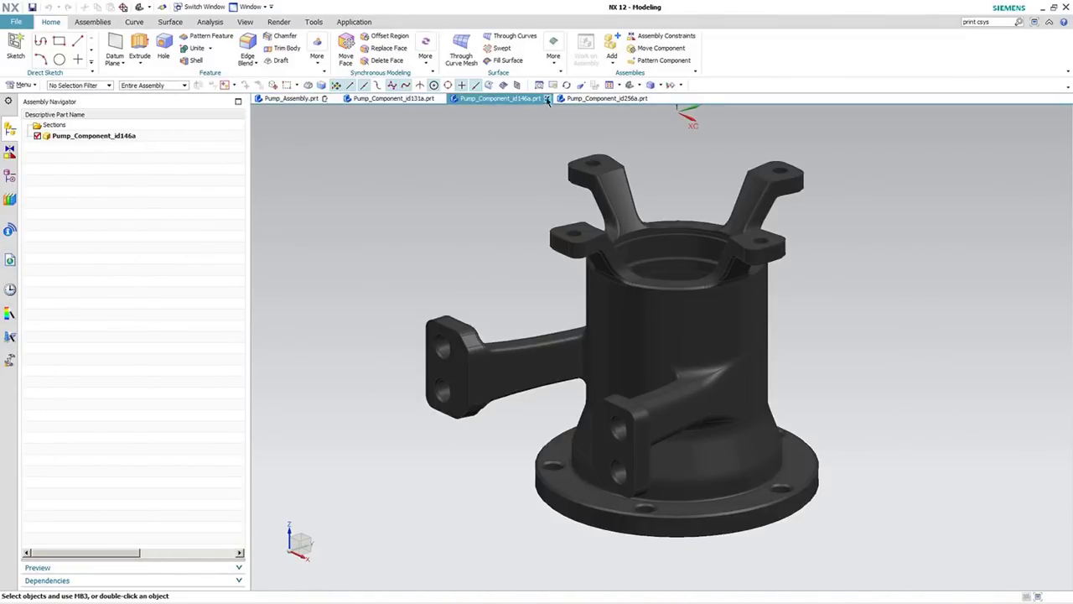
pyautogui.click(591, 98)
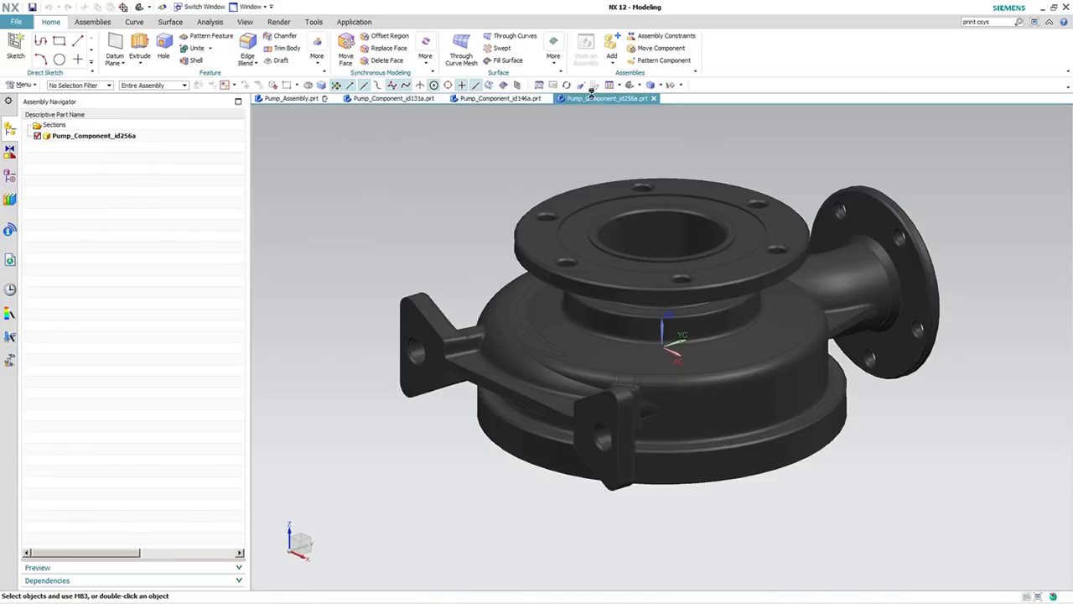
pyautogui.click(304, 99)
# Step: Make the pump casing the work part and compare it with its standalone part tab
pyautogui.rightClick(578, 335)
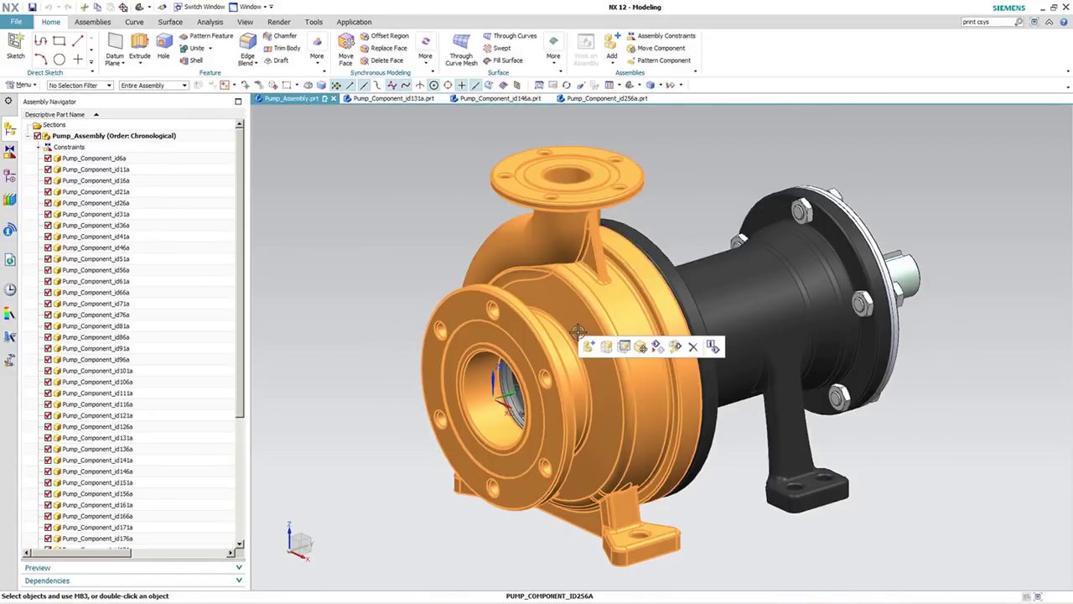
pyautogui.click(634, 140)
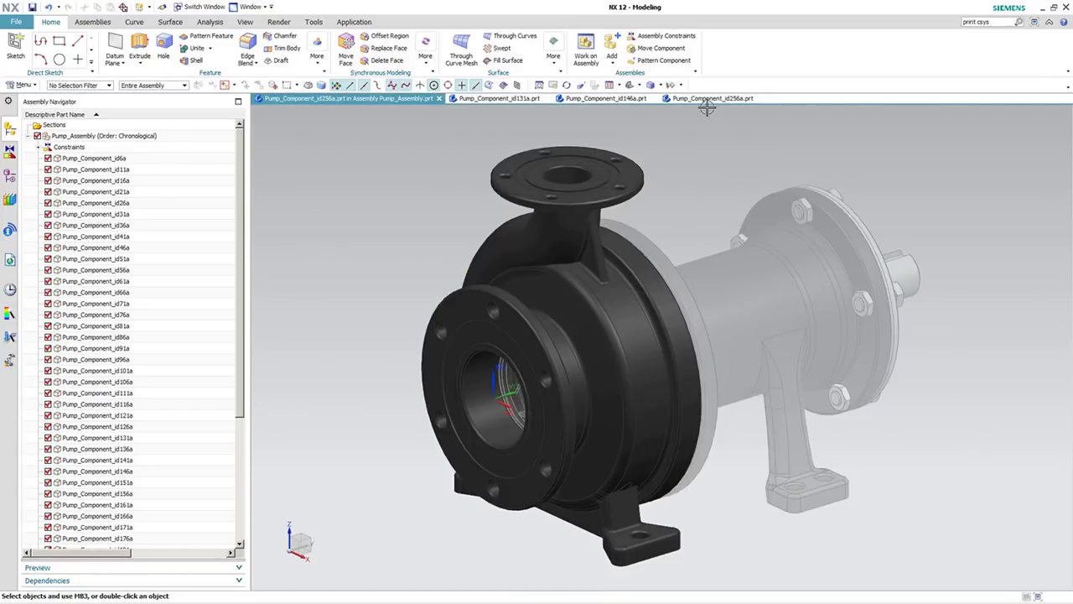
pyautogui.click(711, 100)
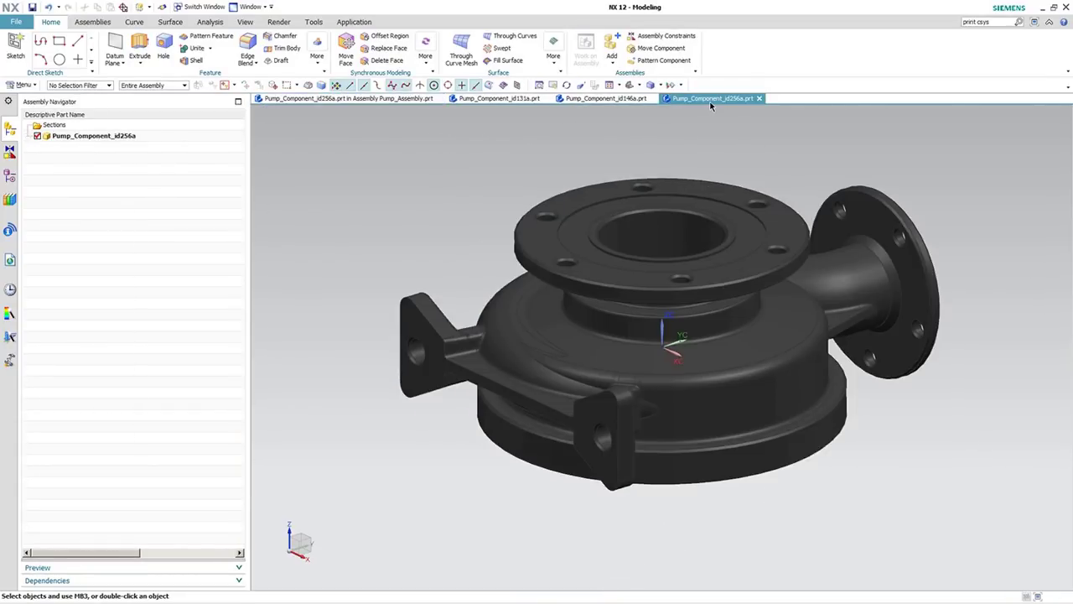
pyautogui.click(405, 100)
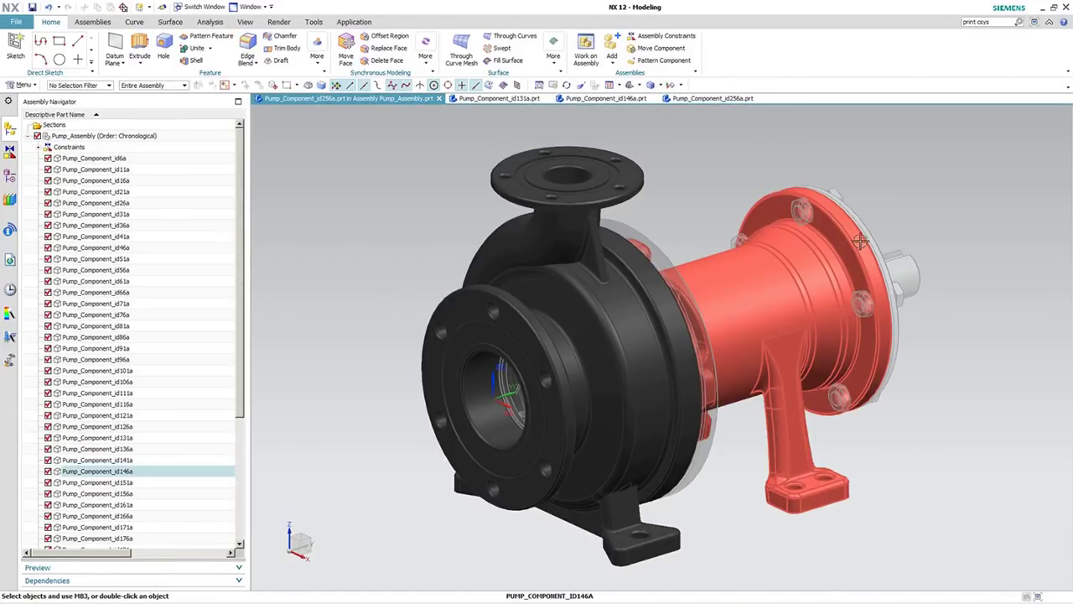
pyautogui.click(713, 98)
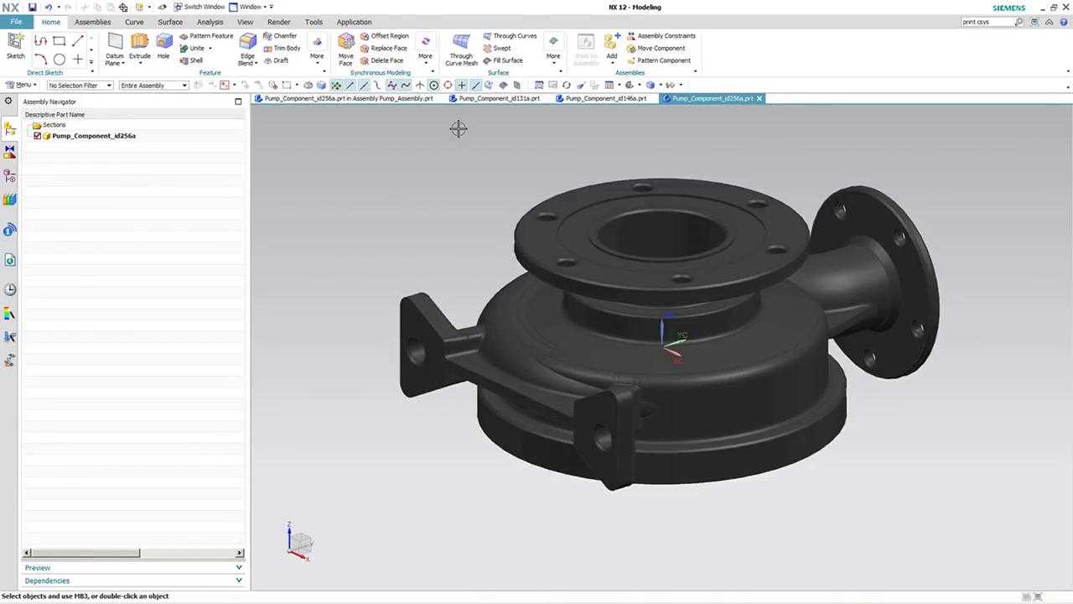
pyautogui.hotkey('ctrl', 'Tab')
pyautogui.hotkey('ctrl', 'Tab')
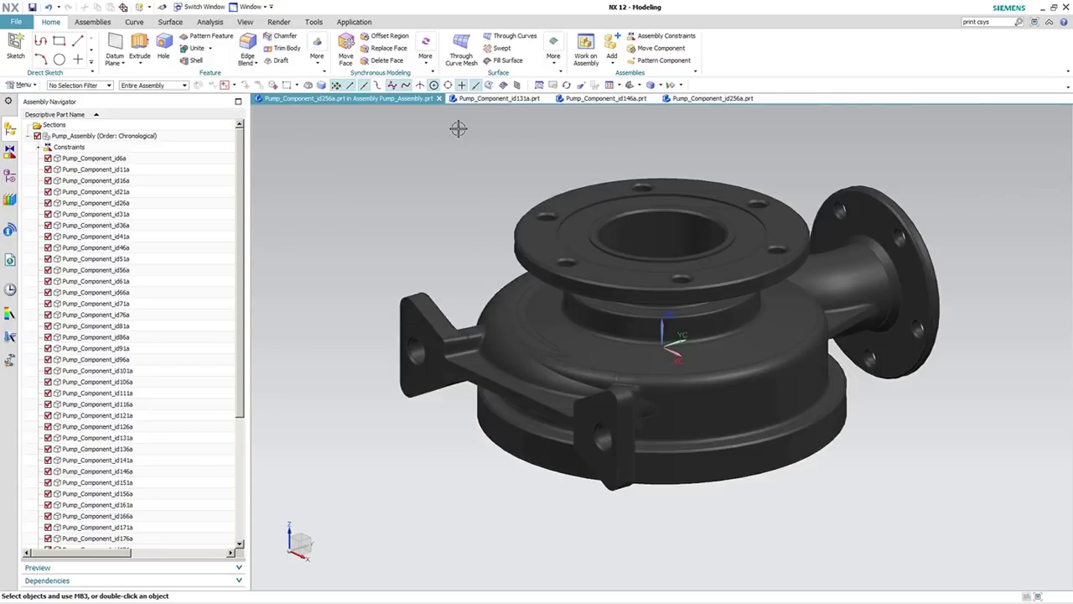
pyautogui.hotkey('ctrl', 'Tab')
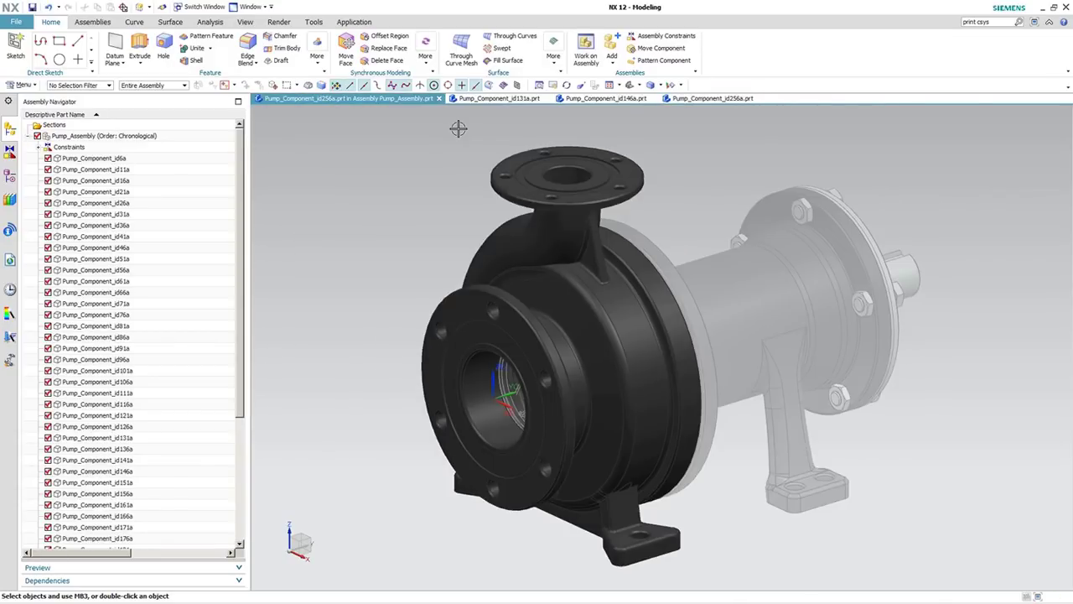
pyautogui.hotkey('ctrl', 'Tab')
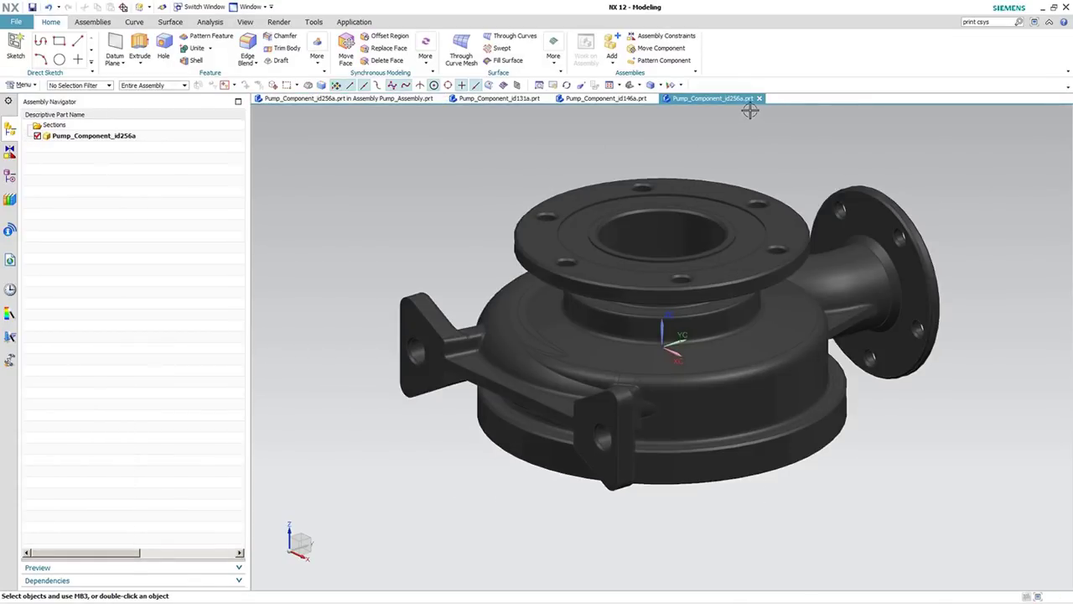
# Step: Restore the NX window and float the assembly and id131a documents into one window
pyautogui.click(1053, 8)
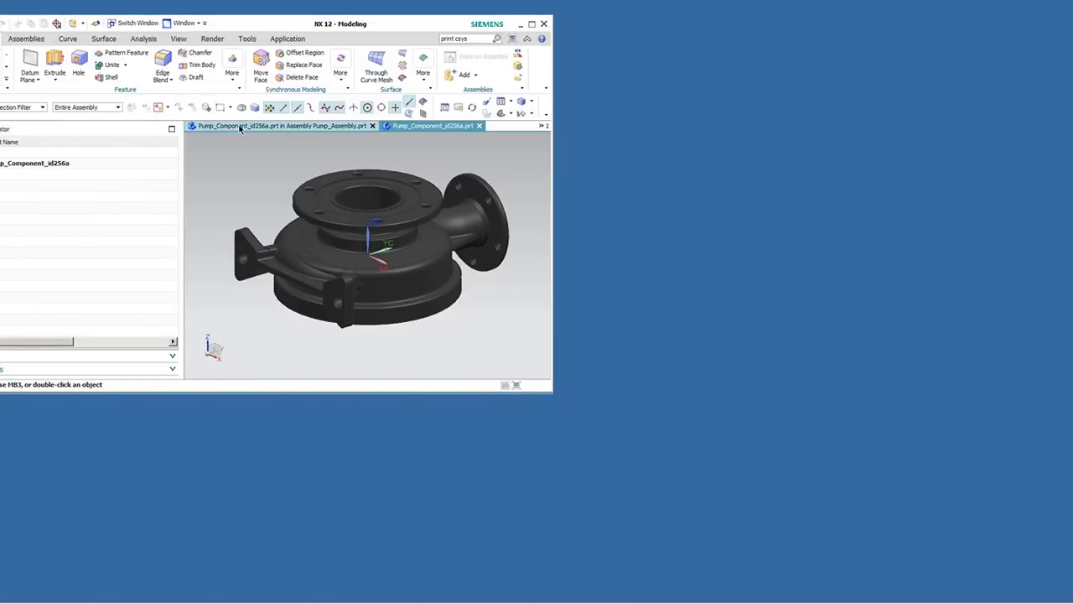
pyautogui.moveTo(242, 132); pyautogui.dragTo(838, 202)
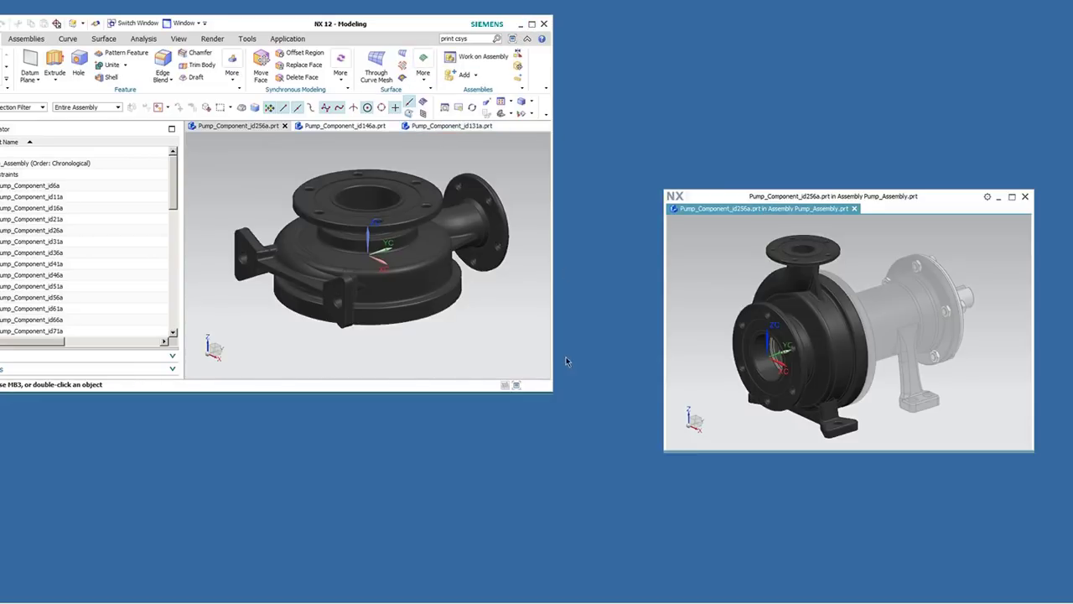
pyautogui.moveTo(553, 391); pyautogui.dragTo(633, 556)
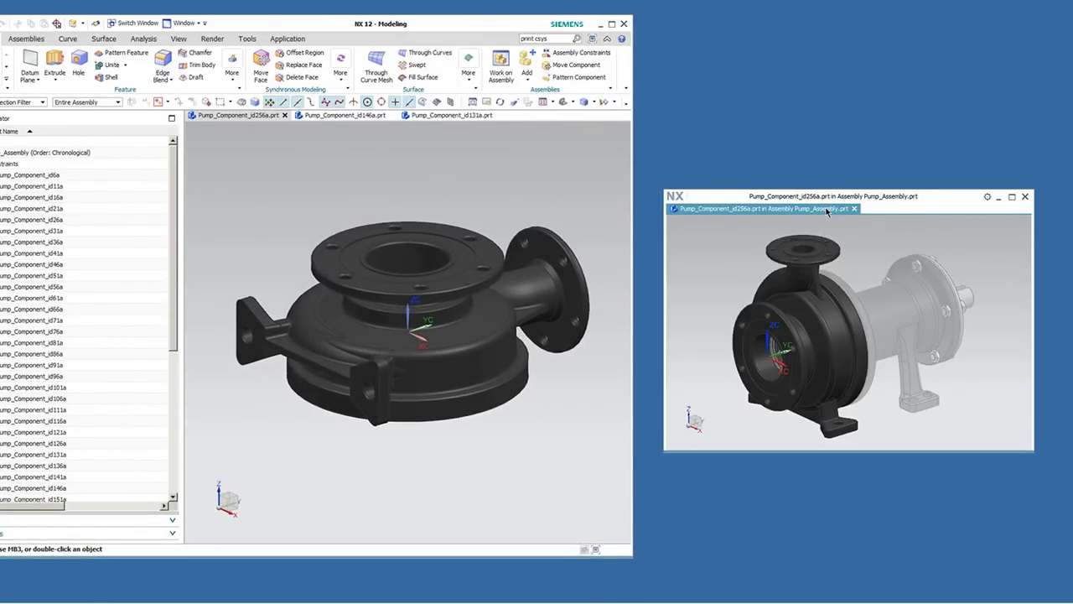
pyautogui.moveTo(826, 210); pyautogui.dragTo(466, 118)
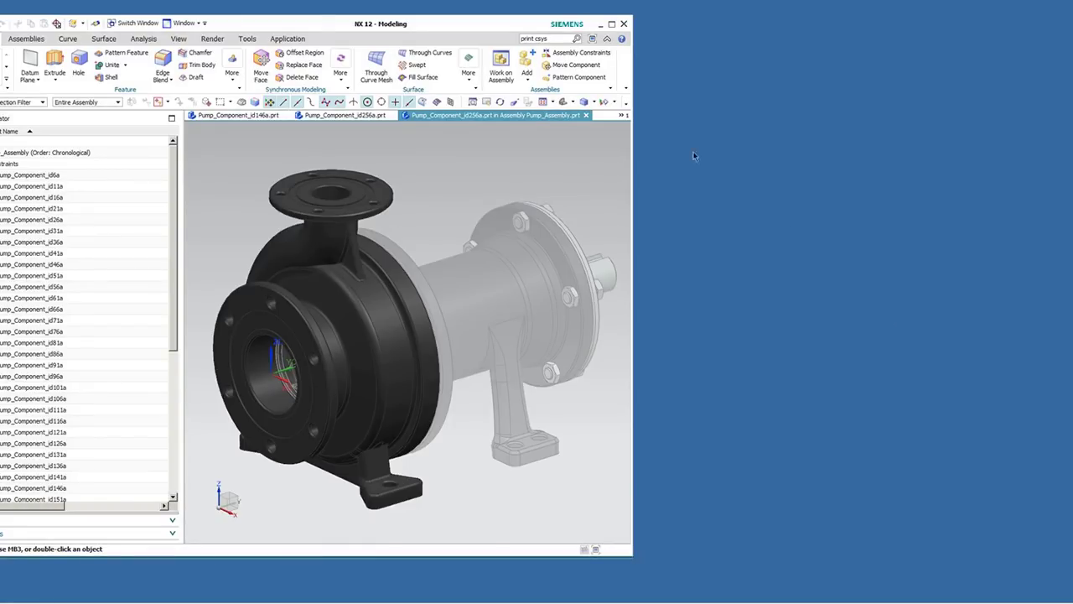
pyautogui.moveTo(524, 115); pyautogui.dragTo(694, 148)
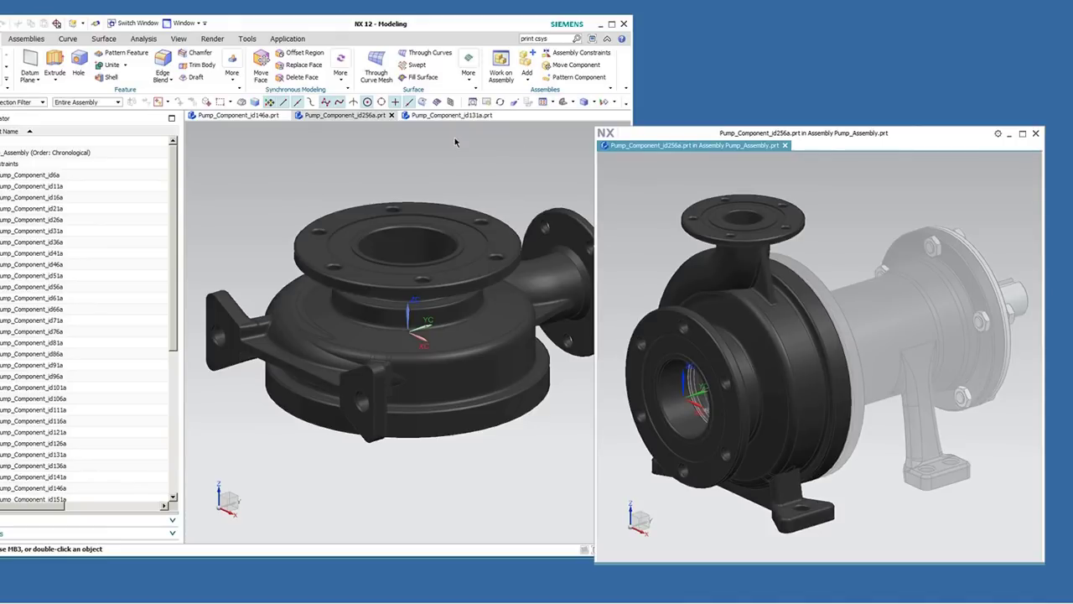
pyautogui.moveTo(454, 117)
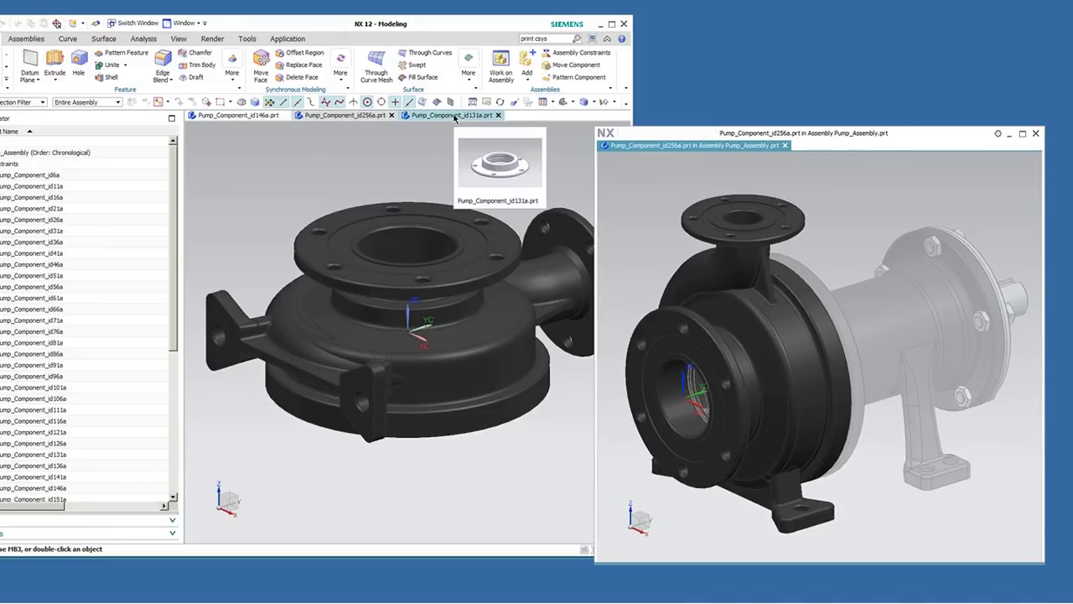
pyautogui.moveTo(454, 117); pyautogui.dragTo(692, 148)
# Step: Arrange the floating window's assembly and id131a views as 2 Tabbed Groups
pyautogui.rightClick(692, 148)
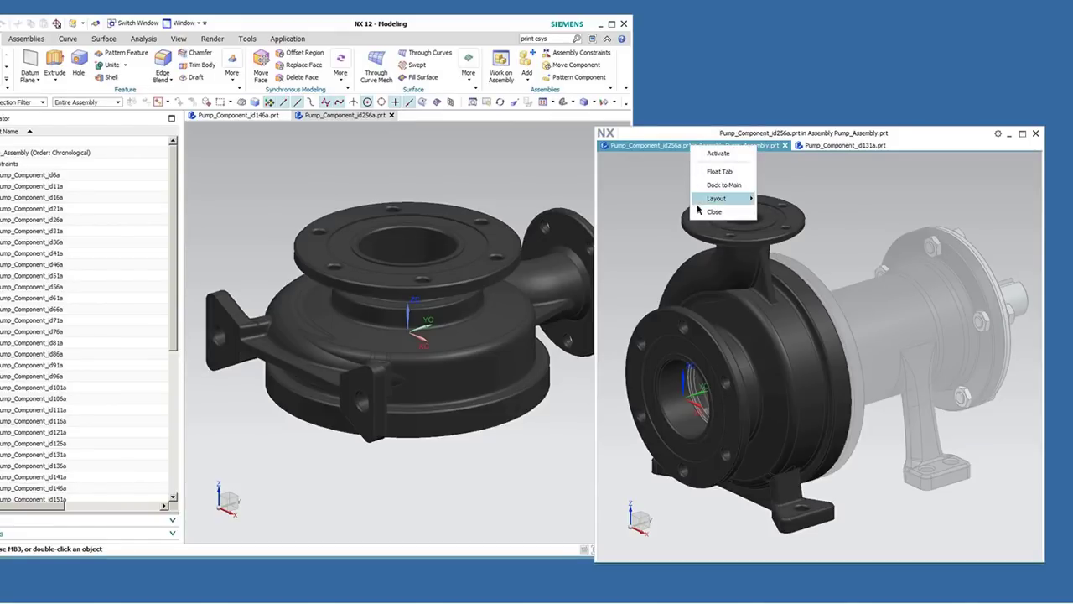
pyautogui.moveTo(702, 201)
pyautogui.click(789, 214)
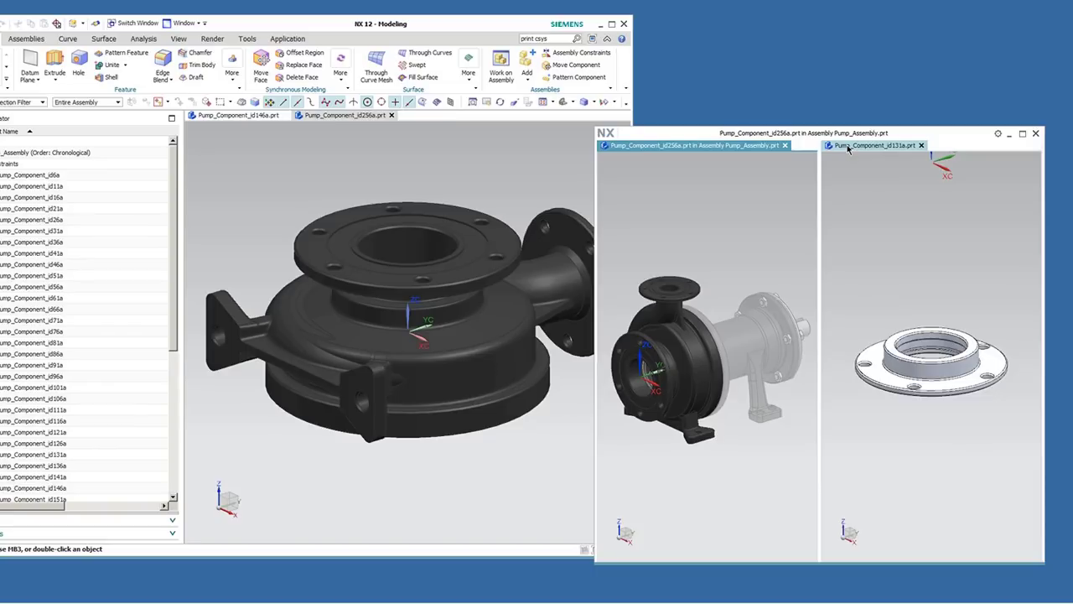
# Step: Move id131a out and the casing view into the right window, then split it into two groups
pyautogui.moveTo(877, 149); pyautogui.dragTo(343, 109)
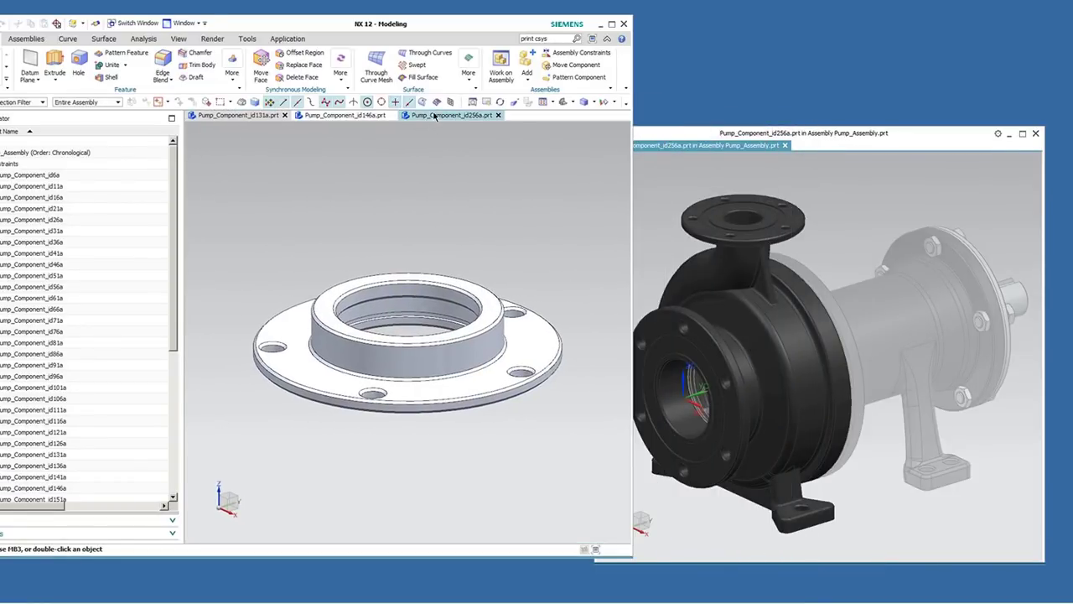
pyautogui.click(434, 115)
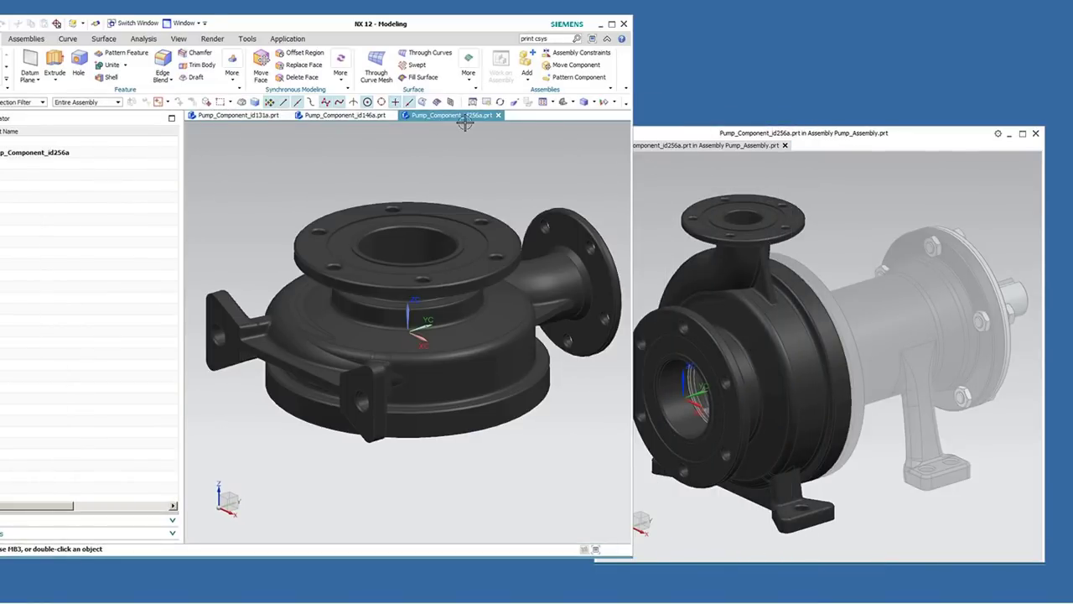
pyautogui.moveTo(466, 119); pyautogui.dragTo(694, 256)
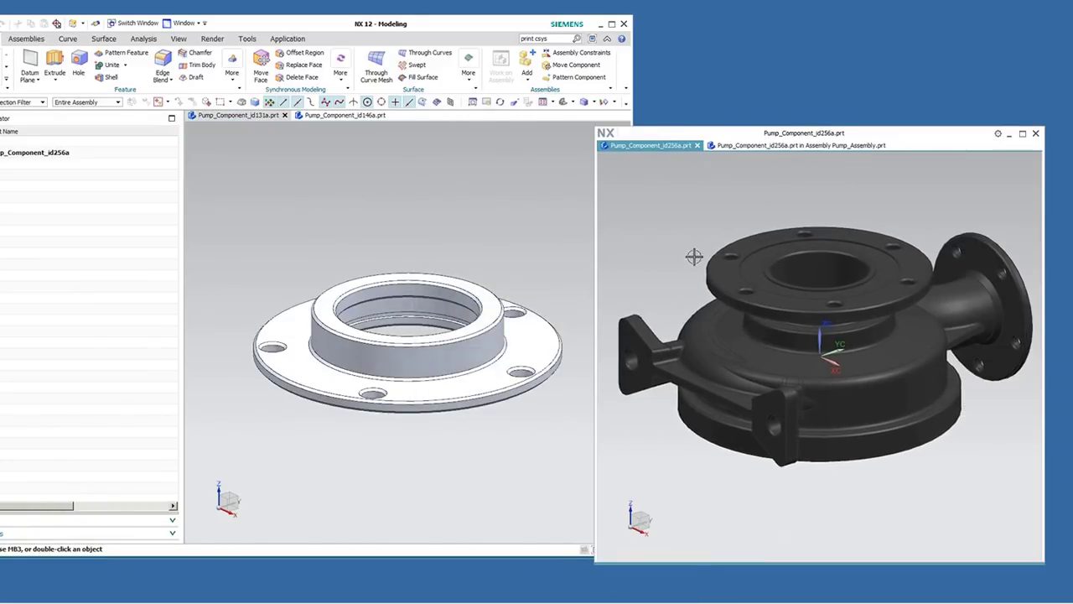
pyautogui.rightClick(677, 152)
pyautogui.moveTo(715, 205)
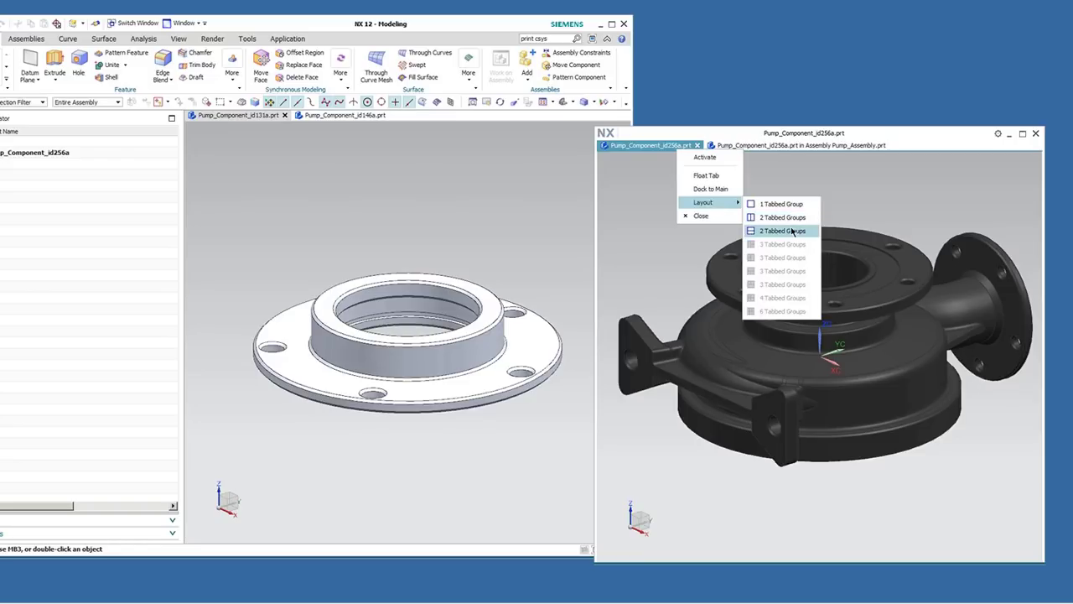
pyautogui.click(789, 230)
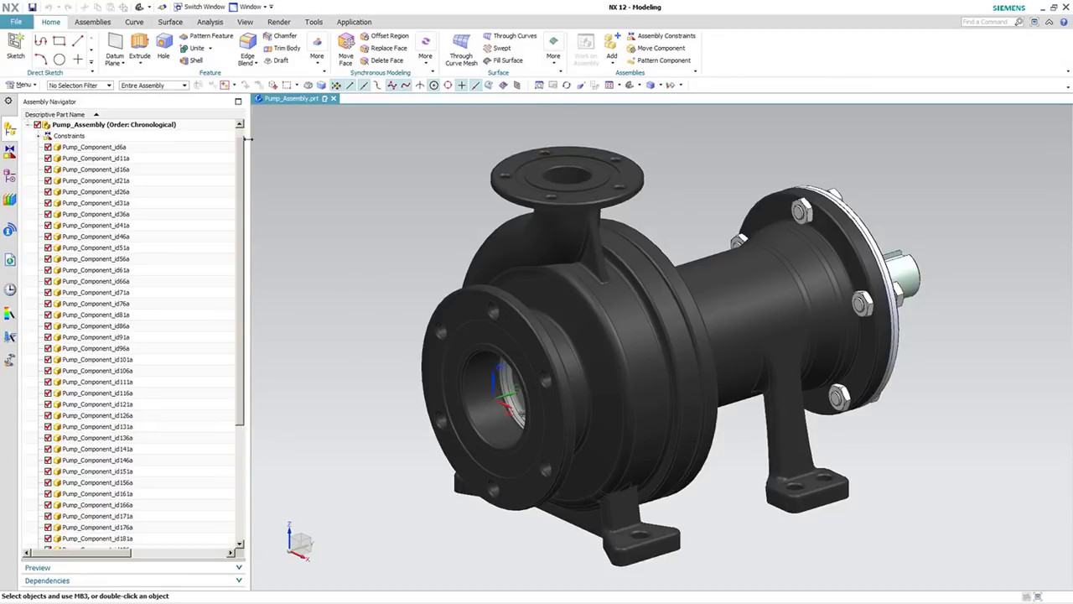
pyautogui.click(16, 21)
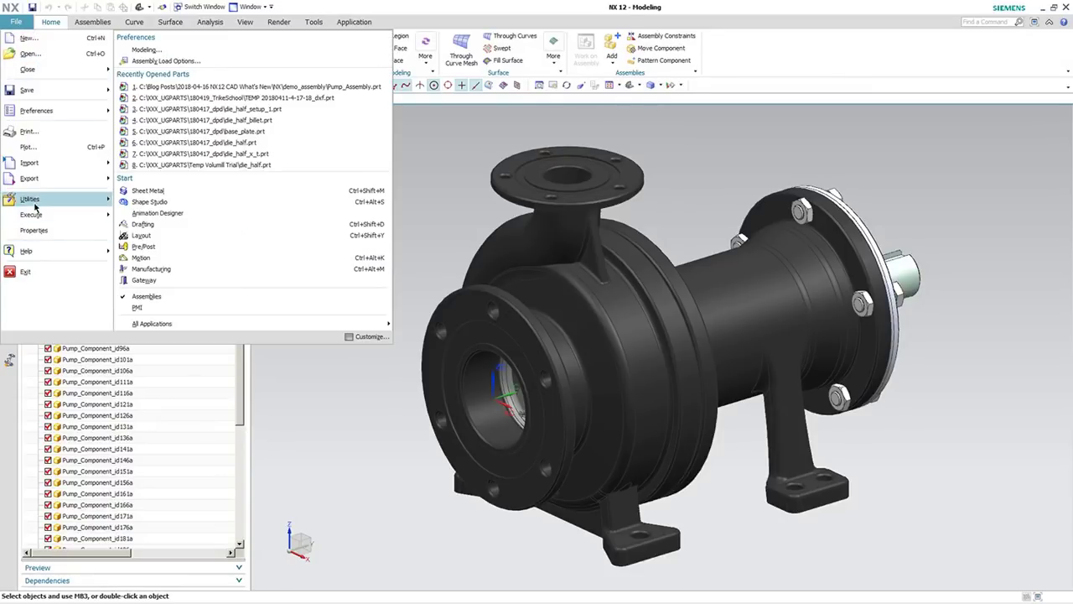
pyautogui.moveTo(35, 207)
pyautogui.click(201, 44)
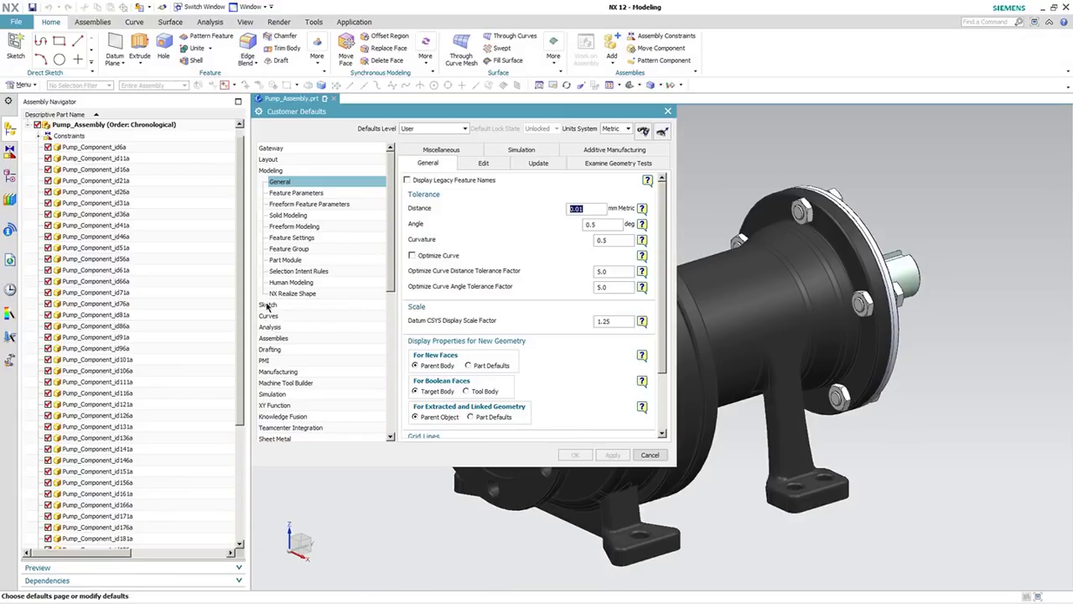
pyautogui.click(267, 305)
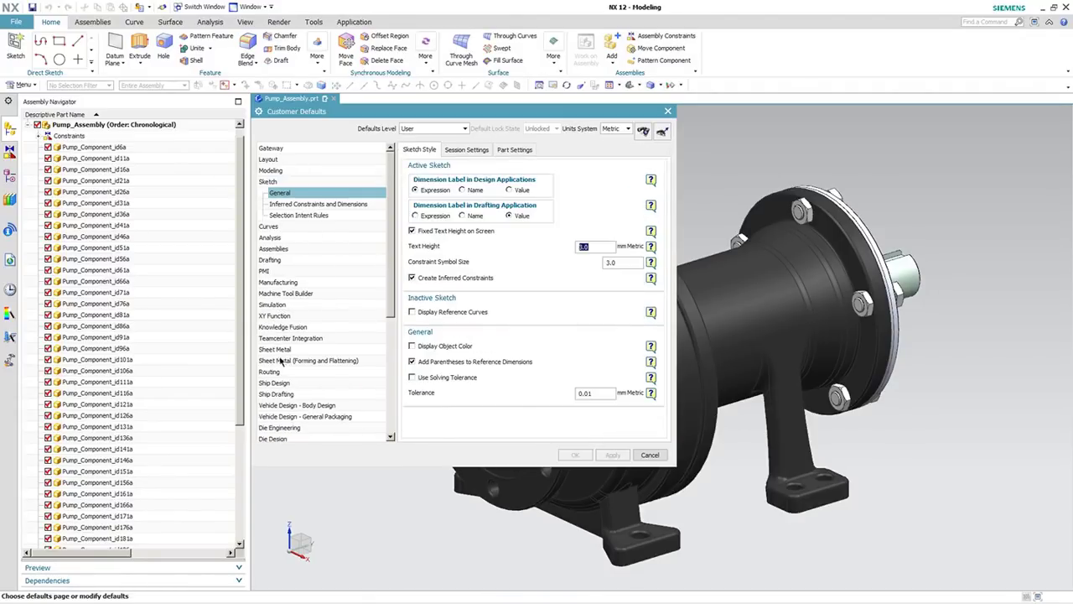
pyautogui.click(292, 204)
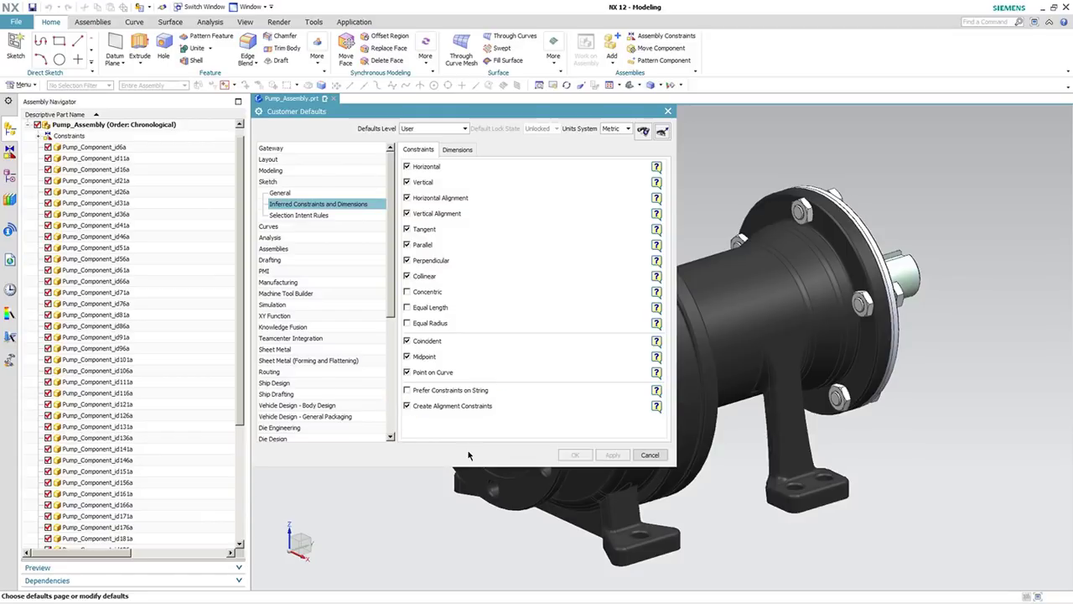
pyautogui.click(650, 455)
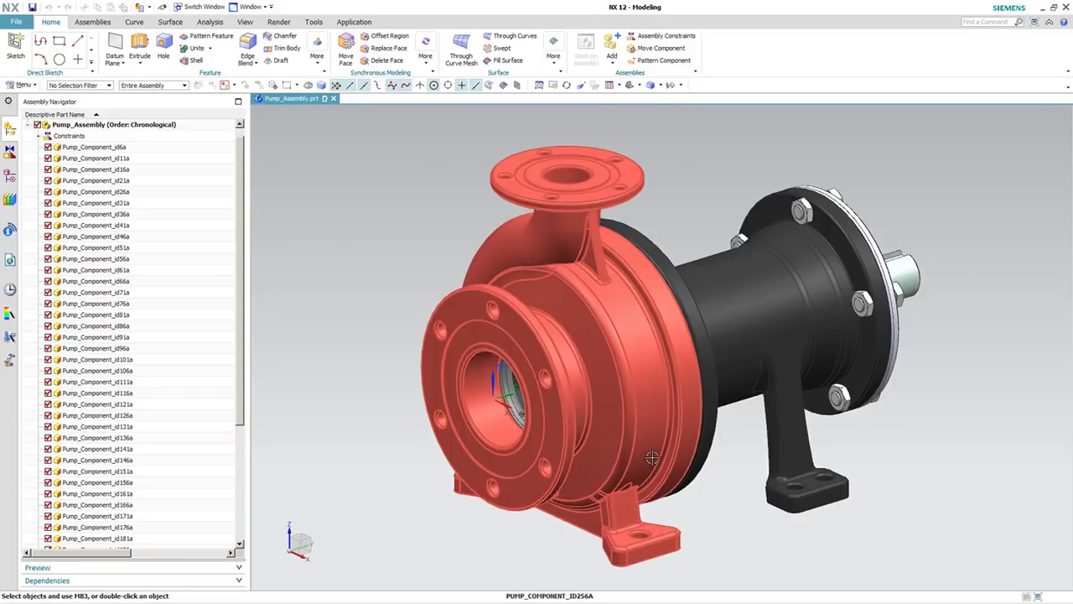
# Step: Create a new empty model part, model1
pyautogui.click(16, 22)
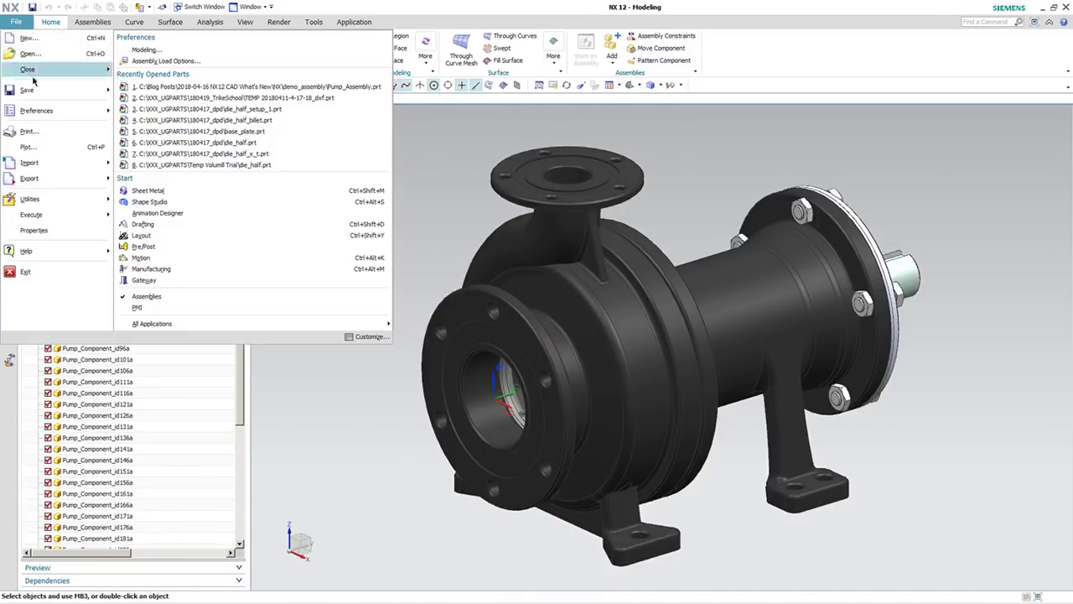
pyautogui.click(28, 42)
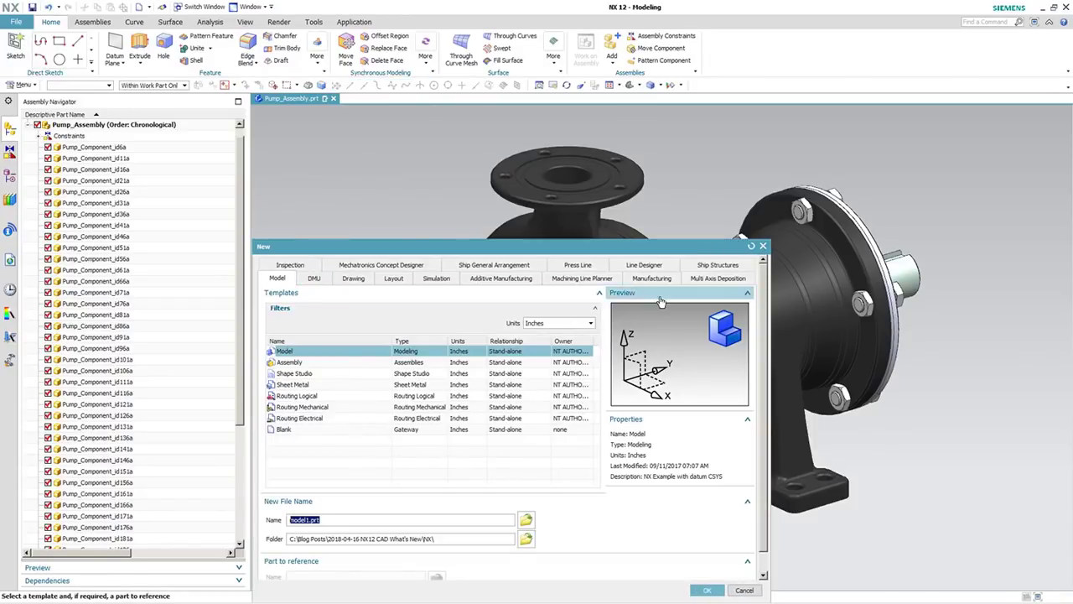
pyautogui.click(706, 590)
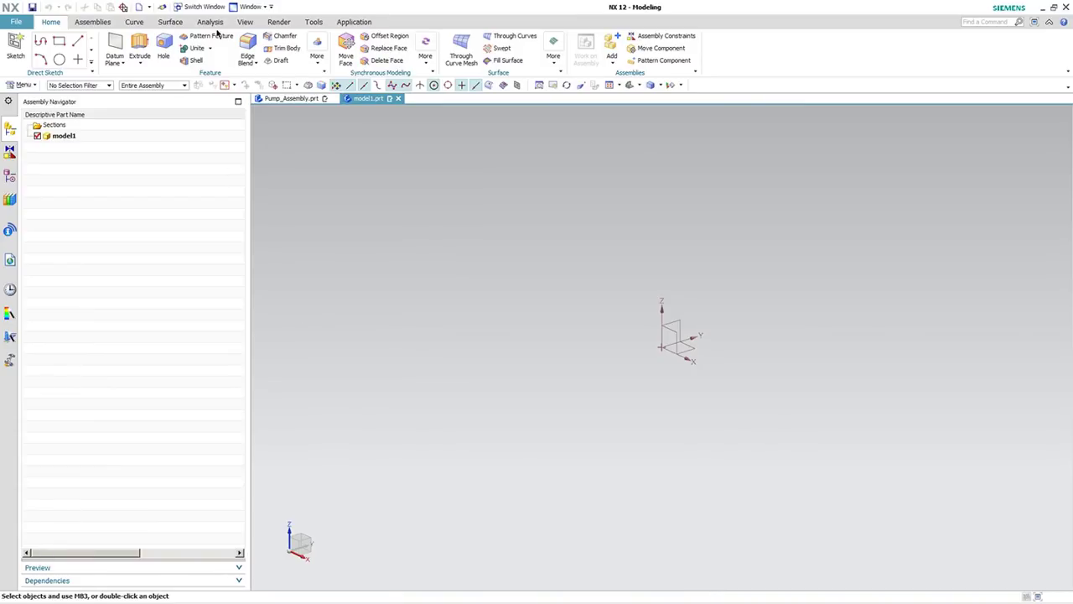
# Step: Sketch two circles on the XY plane, the first 1.009 in diameter, and drag the right one
pyautogui.click(140, 42)
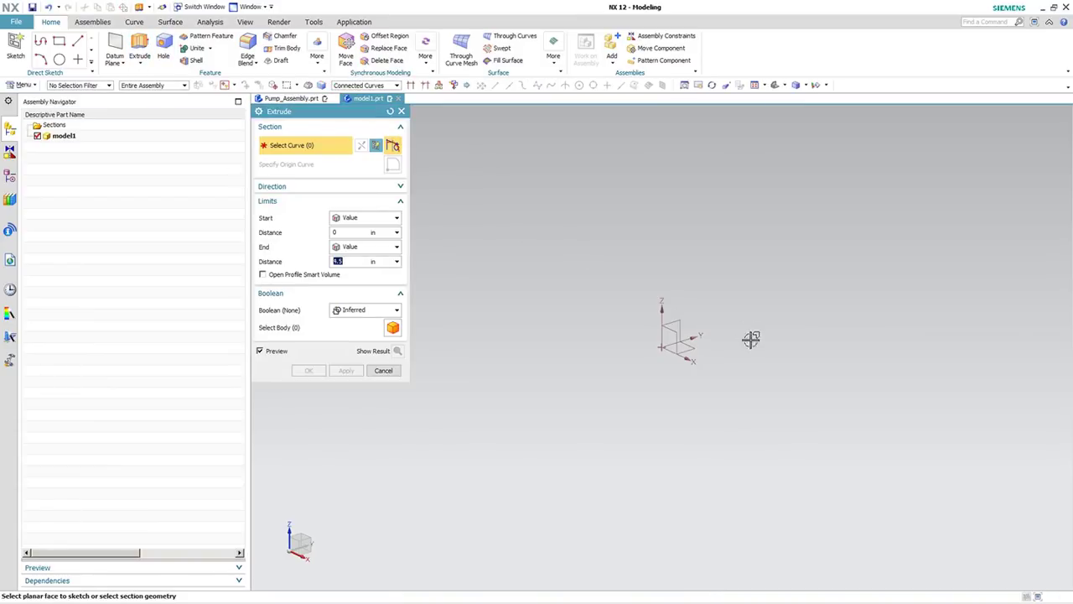
pyautogui.click(689, 352)
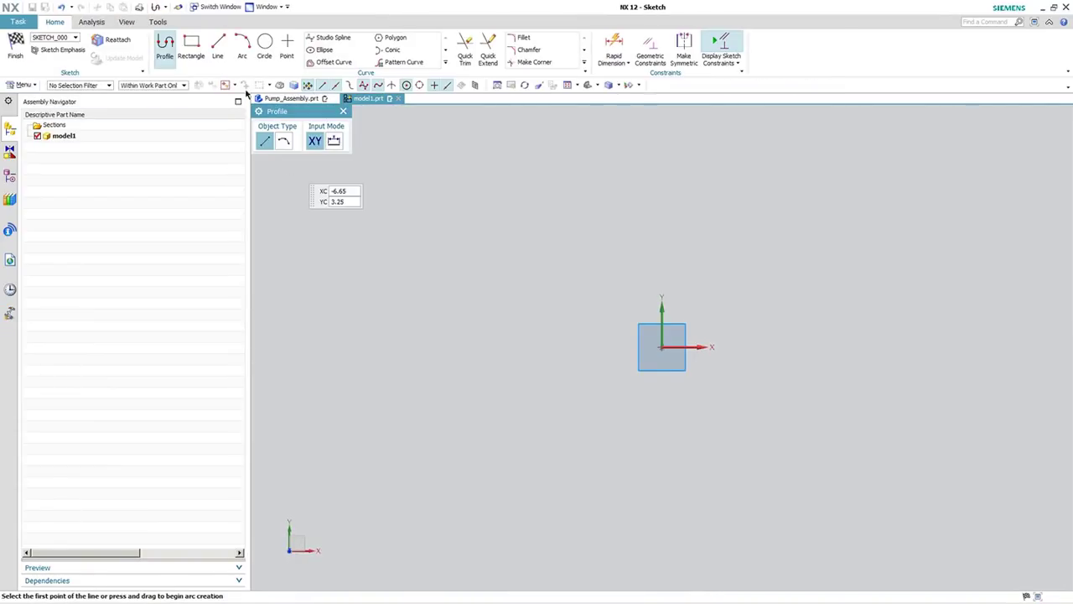
pyautogui.click(264, 46)
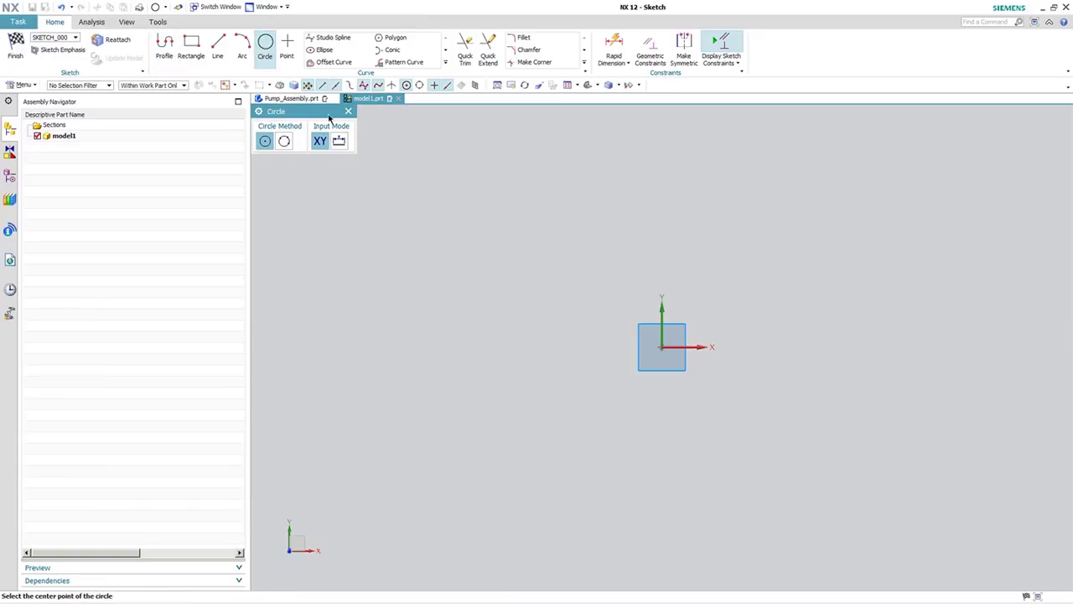
pyautogui.click(572, 240)
pyautogui.click(591, 260)
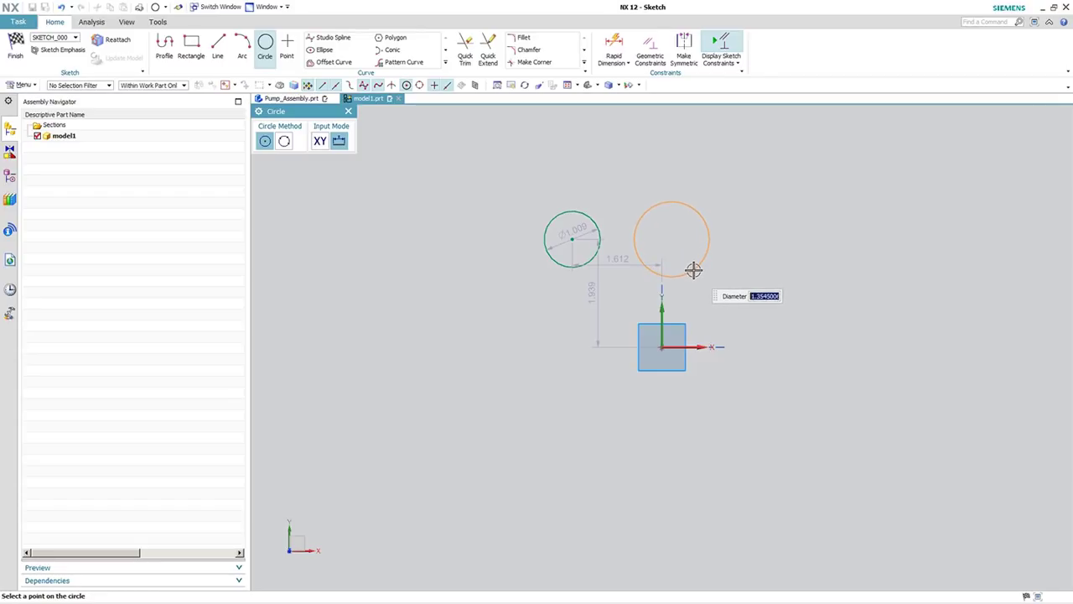
pyautogui.click(693, 269)
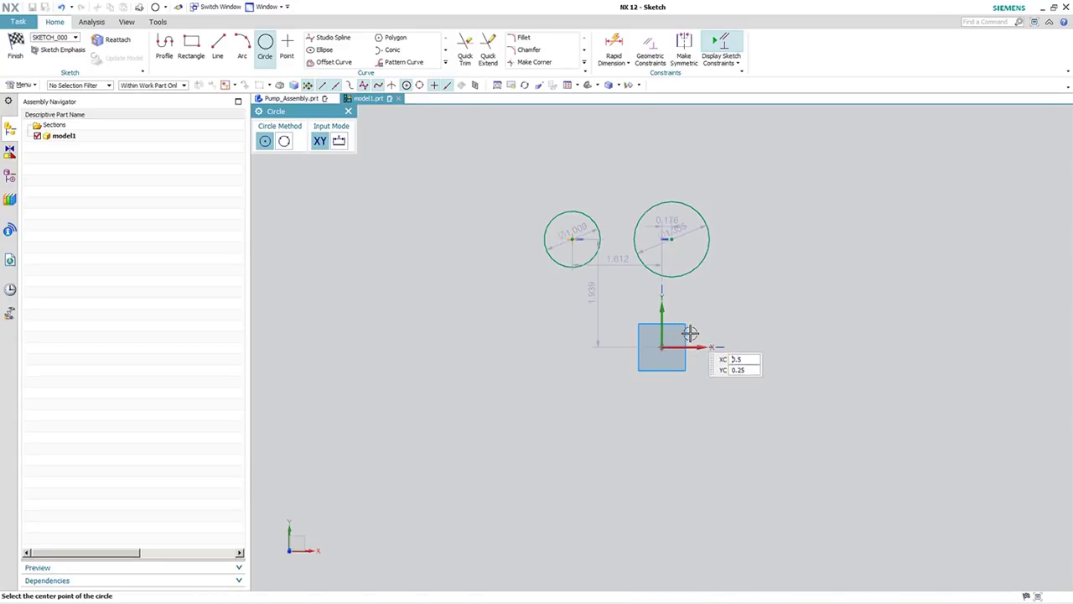
pyautogui.scroll(5, 708, 328)
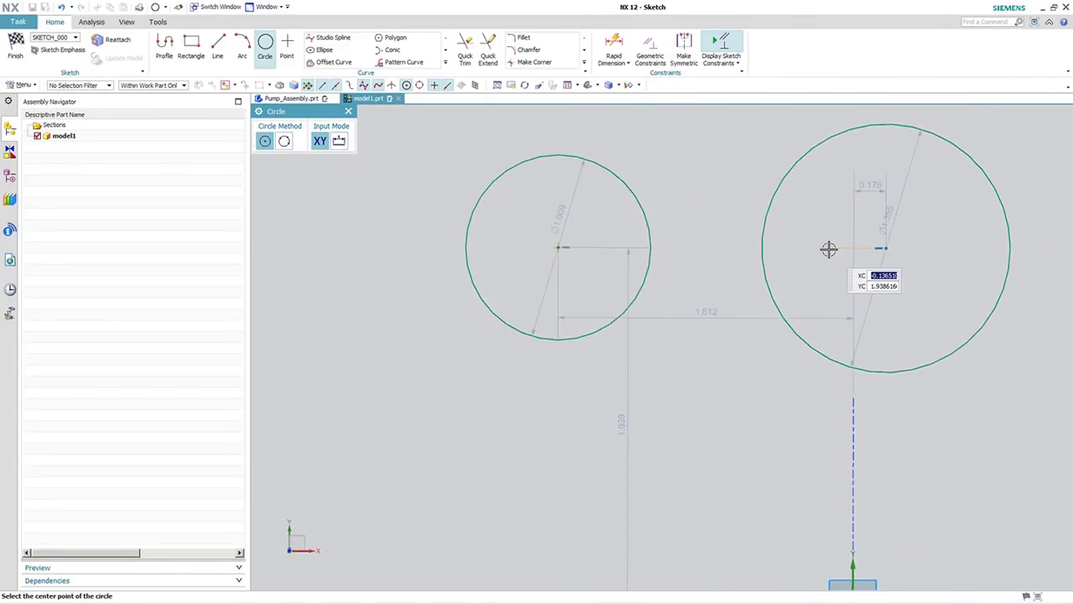
pyautogui.scroll(-5, 828, 248)
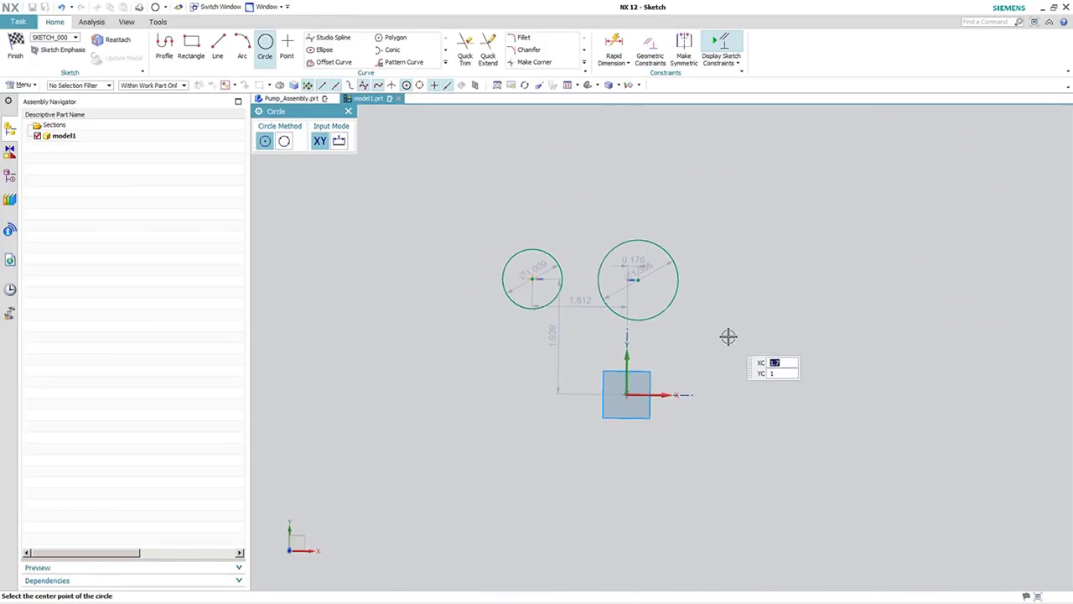
pyautogui.press('Escape')
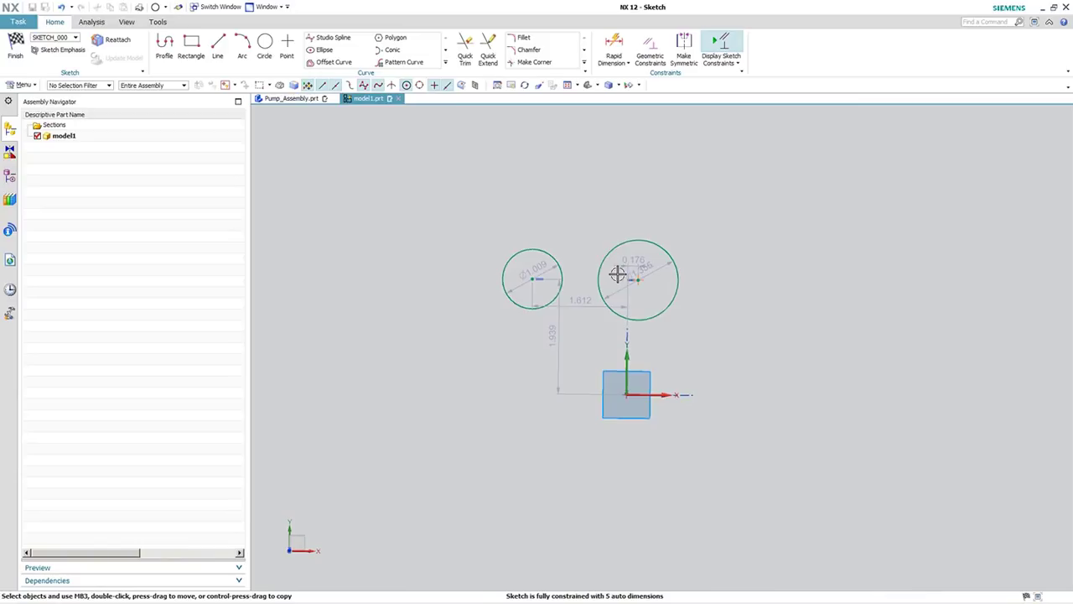
pyautogui.moveTo(637, 279)
pyautogui.mouseDown()
pyautogui.moveTo(659, 302)
pyautogui.moveTo(752, 278)
pyautogui.moveTo(789, 359)
pyautogui.moveTo(741, 249)
pyautogui.moveTo(397, 280)
pyautogui.moveTo(786, 270)
pyautogui.moveTo(779, 234)
pyautogui.mouseUp()
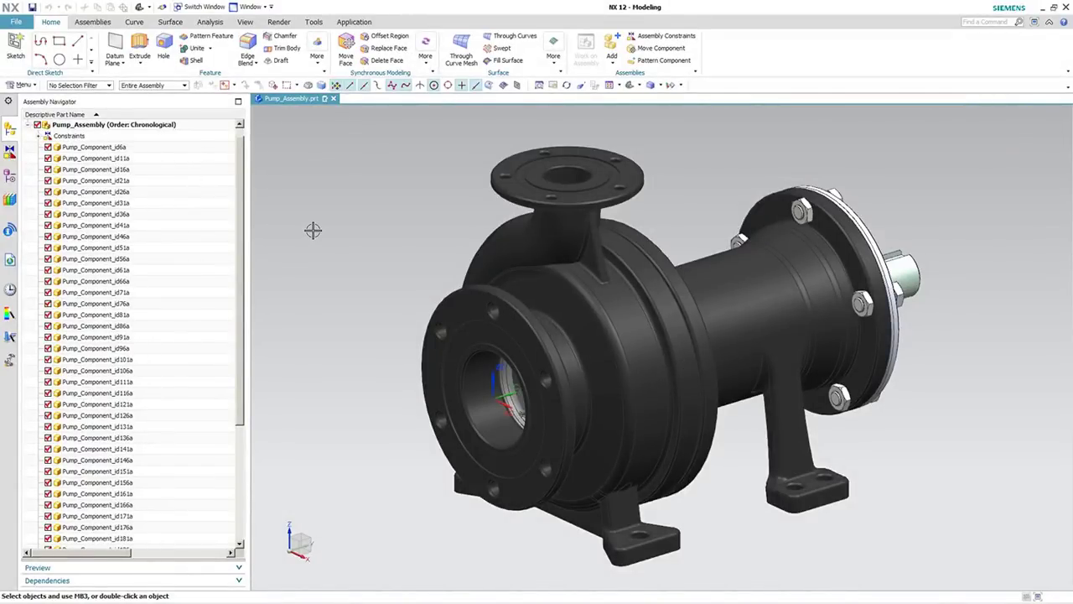
# Step: Open the shaft Pump_Component_id181a in its own window and switch between its tab and Pump_Assembly
pyautogui.rightClick(911, 289)
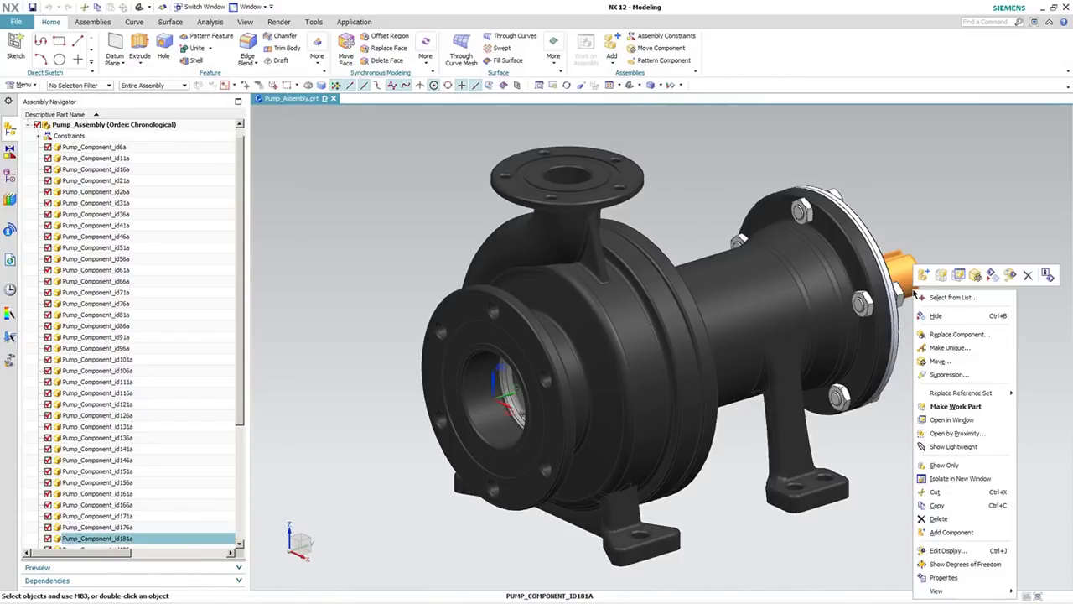
pyautogui.click(952, 418)
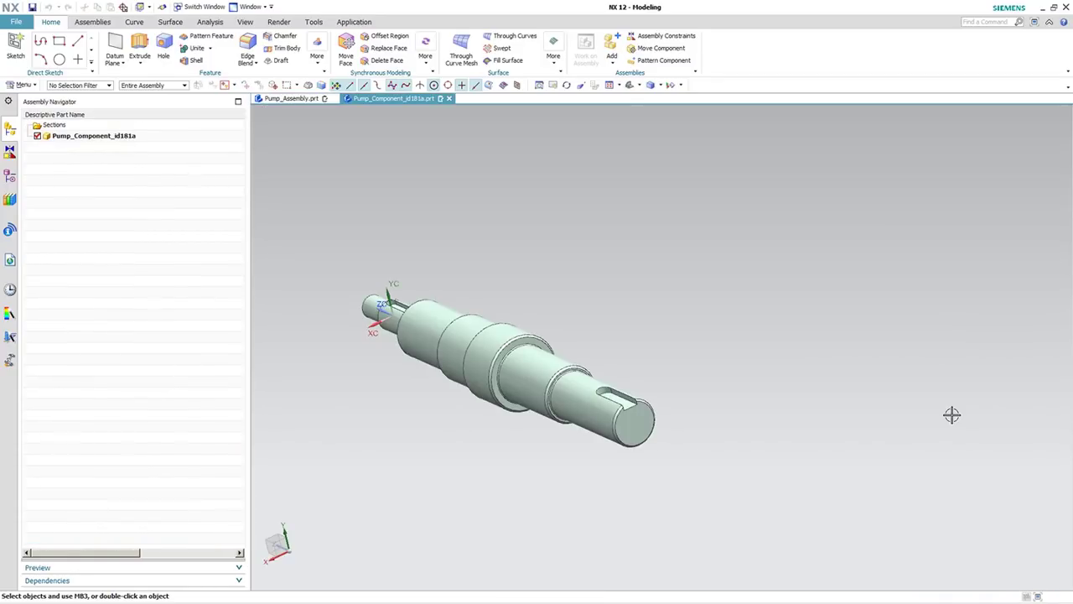
pyautogui.click(303, 99)
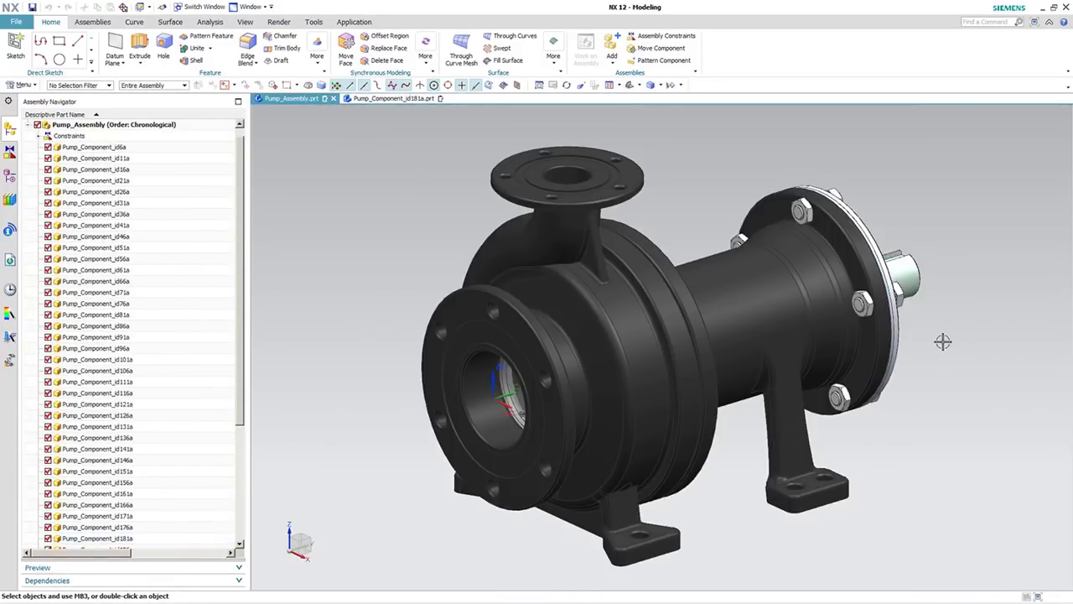
pyautogui.click(379, 99)
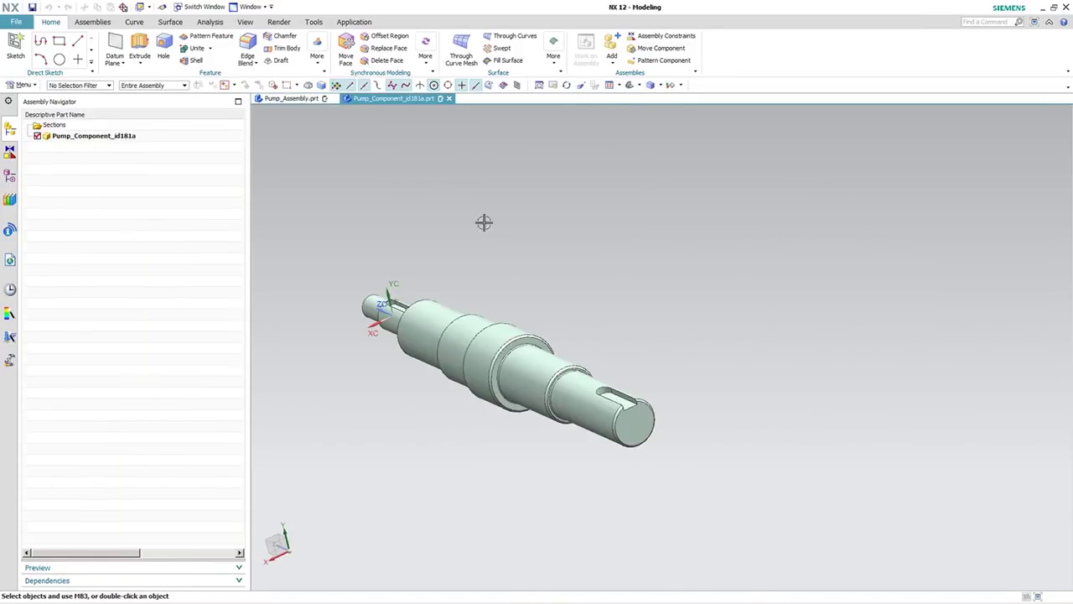
# Step: Arrange the shaft and assembly in 2 Tabbed Groups, then start an Extrude on the shaft
pyautogui.rightClick(423, 99)
pyautogui.moveTo(463, 164)
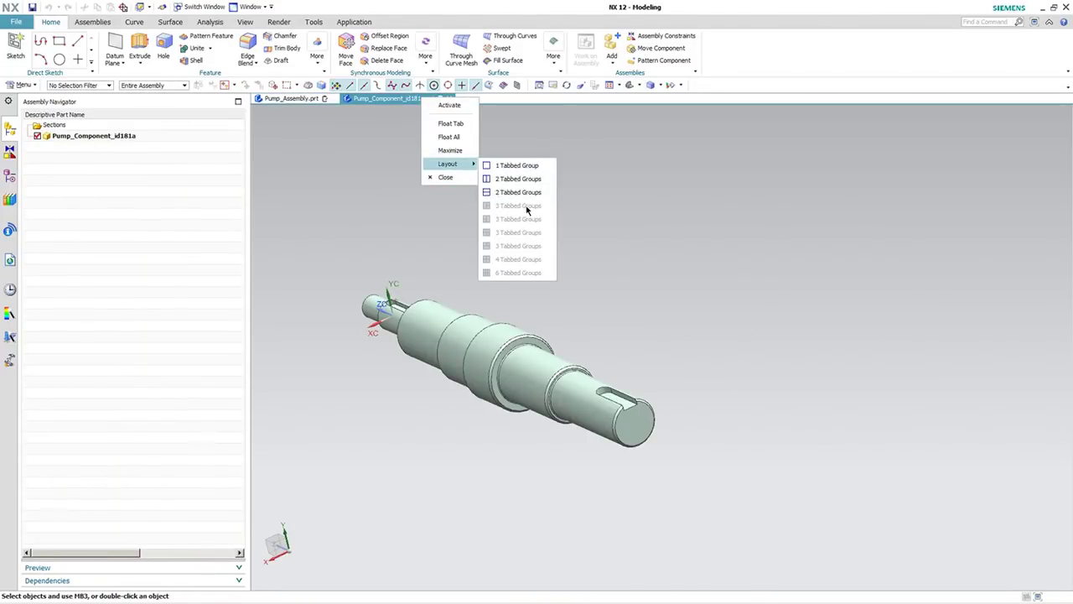
pyautogui.click(522, 179)
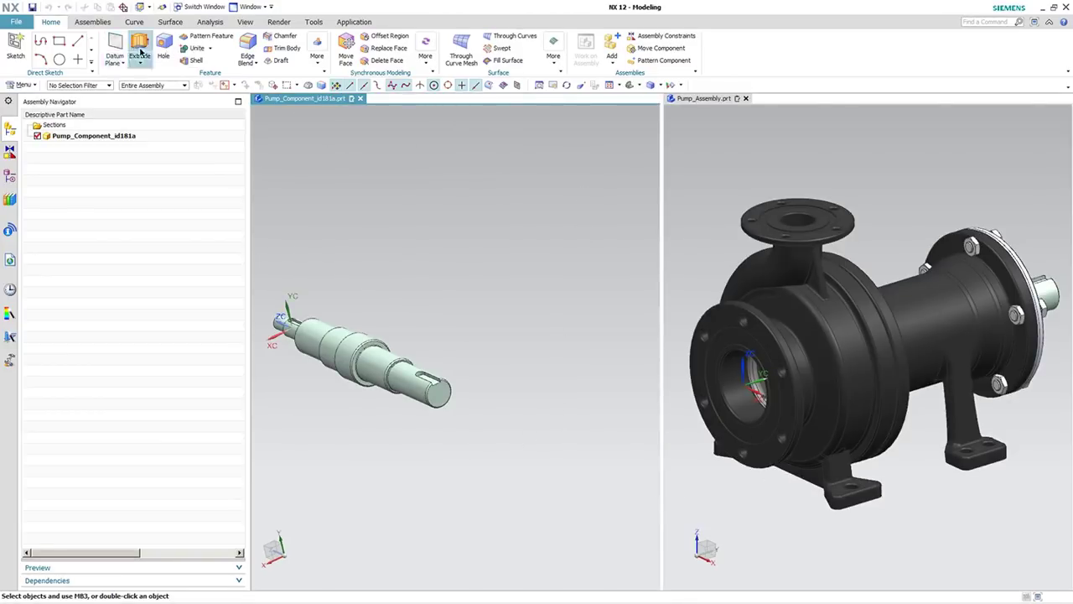
pyautogui.click(140, 50)
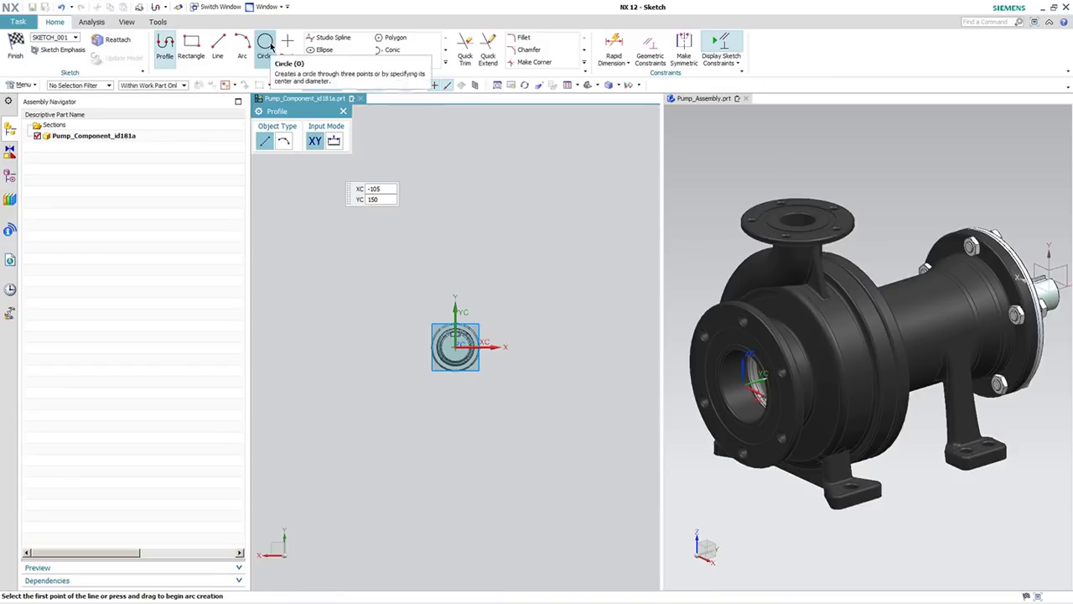
# Step: Lock view rotation, draw a circle centred on the shaft sketch origin, and finish the sketch
pyautogui.click(267, 45)
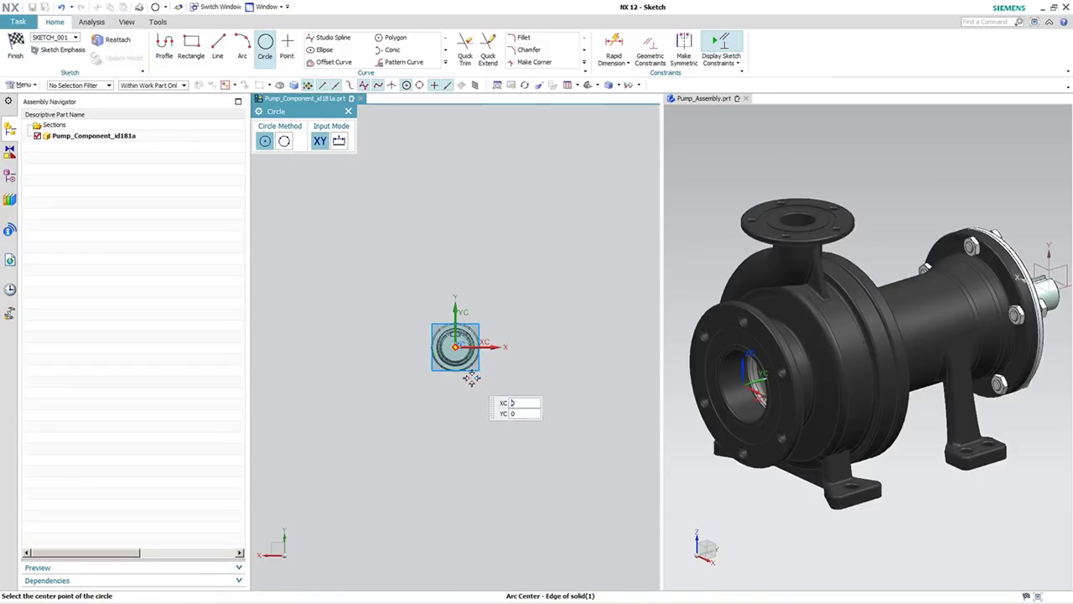
pyautogui.rightClick(477, 428)
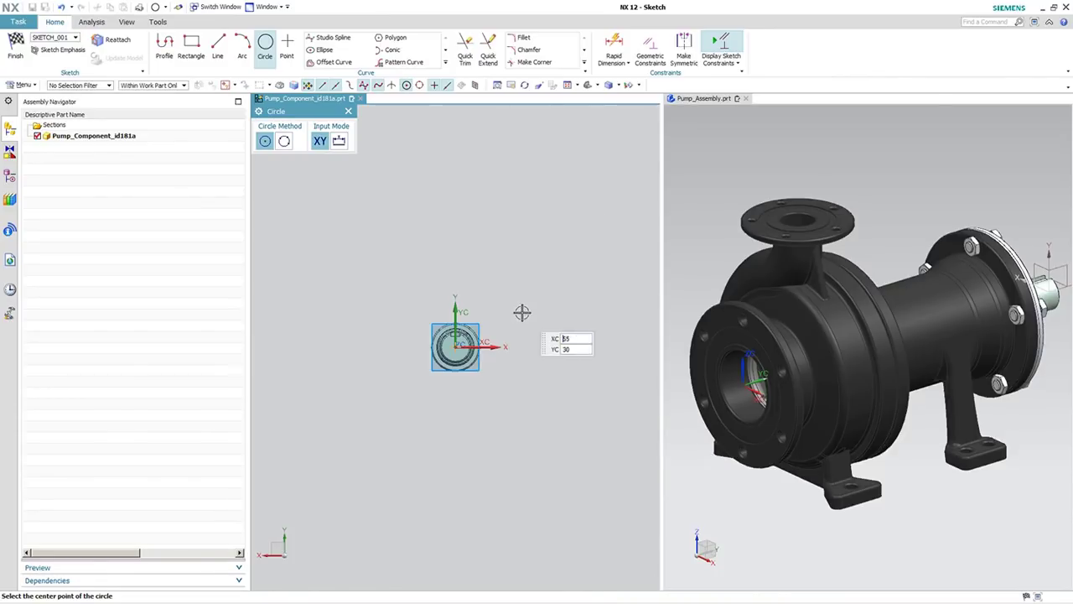
pyautogui.click(515, 319)
pyautogui.scroll(5, 557, 296)
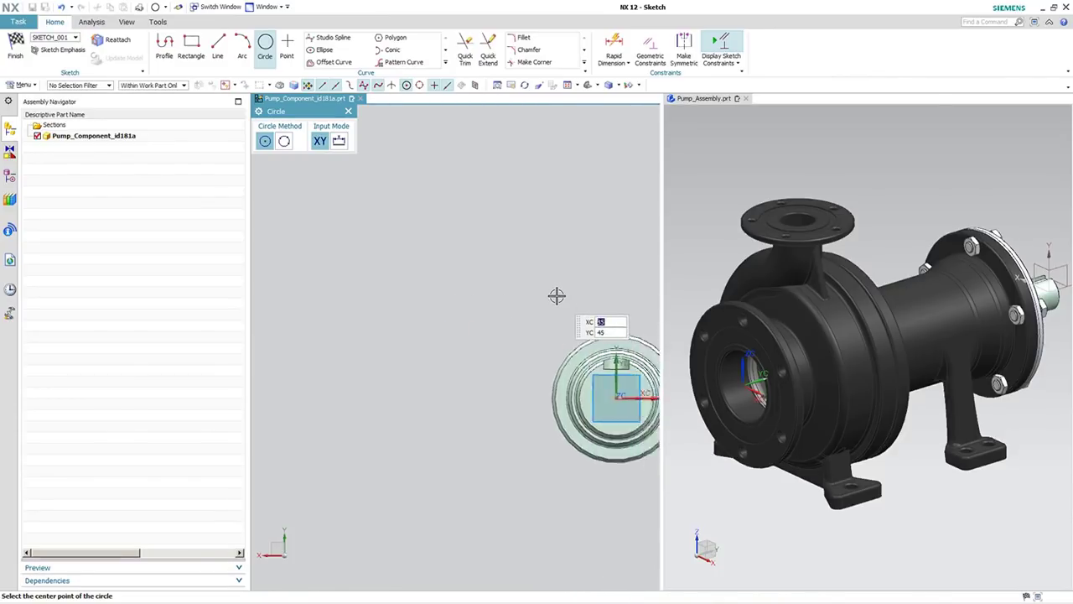
pyautogui.scroll(3, 556, 296)
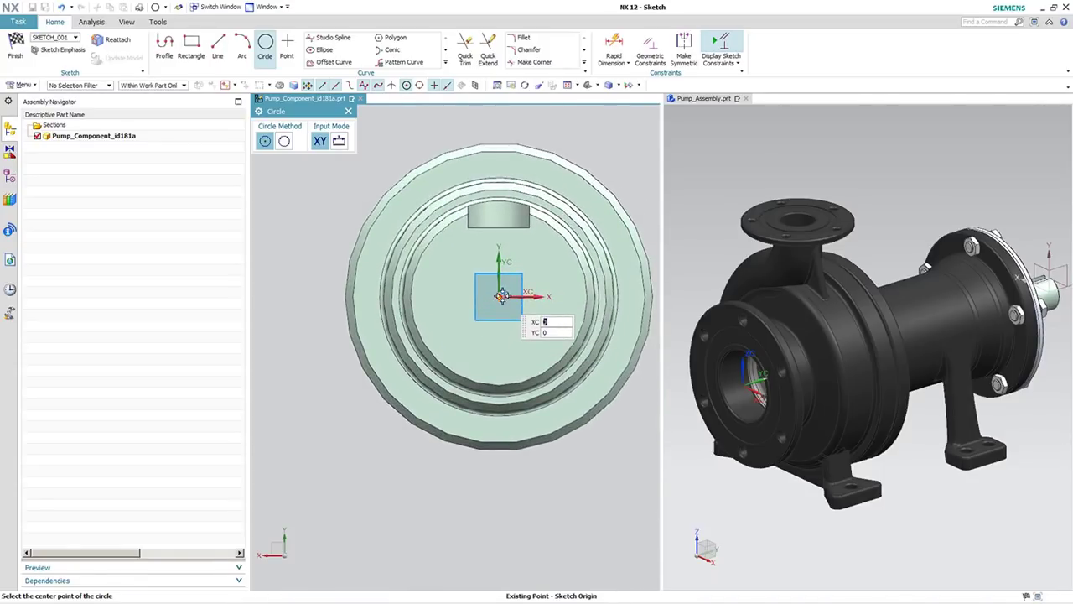
pyautogui.click(500, 299)
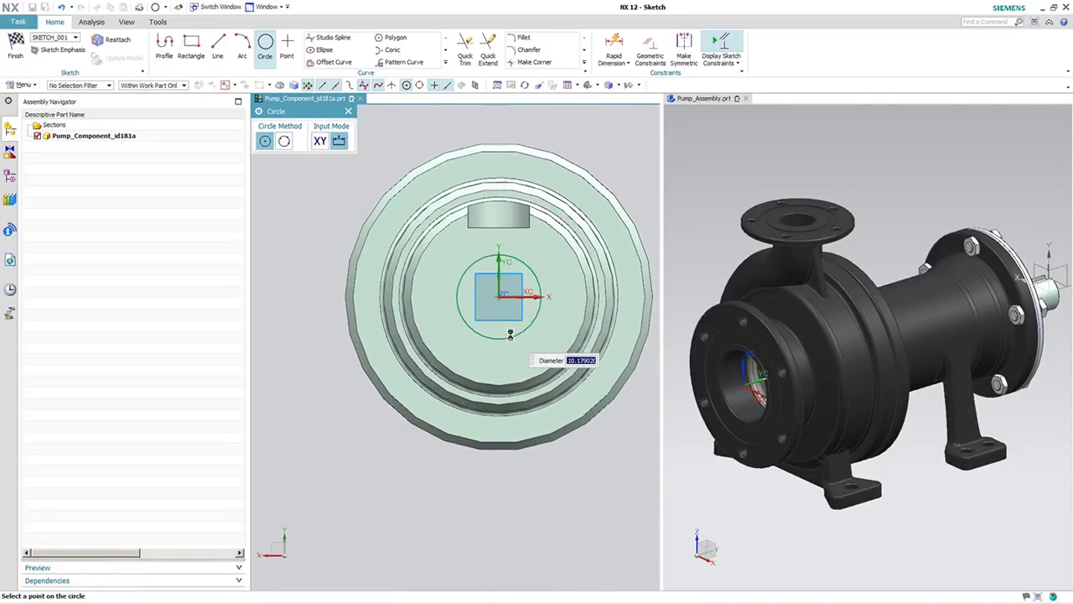
pyautogui.click(476, 332)
pyautogui.click(16, 49)
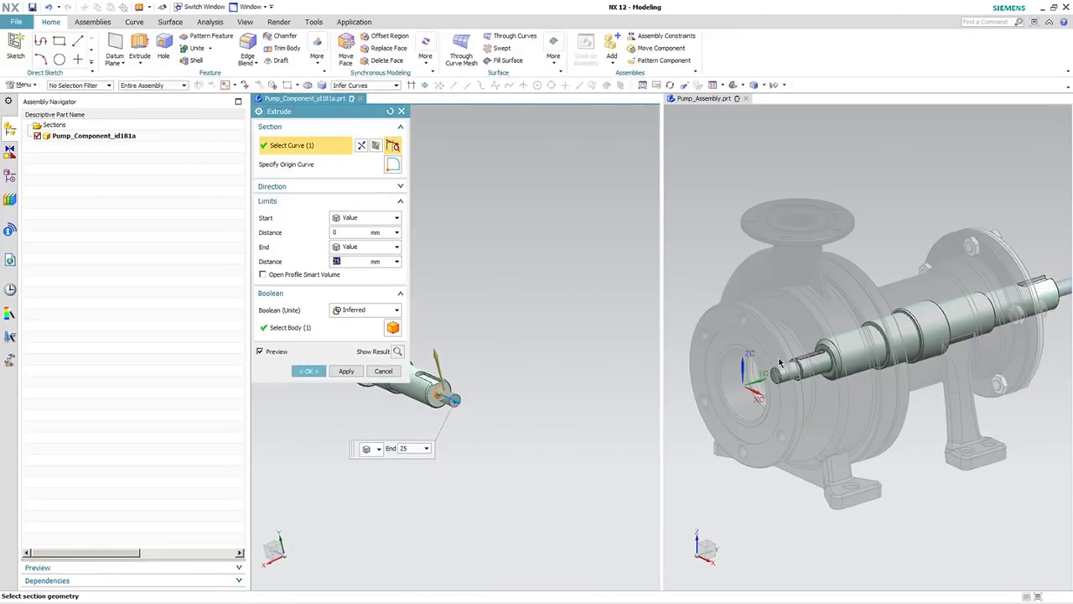
# Step: Check the extrude preview from several angles and confirm the 25 mm shaft extrusion
pyautogui.moveTo(586, 284); pyautogui.dragTo(851, 319, button='middle')
pyautogui.press('Home')
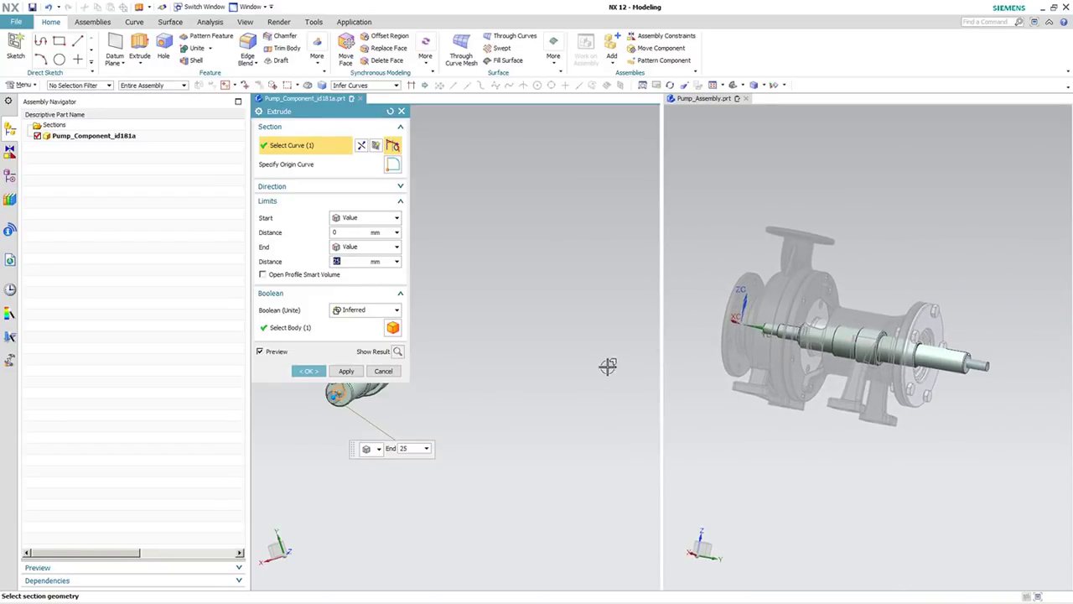
pyautogui.moveTo(439, 392); pyautogui.dragTo(475, 407, button='middle')
pyautogui.scroll(4, 475, 407)
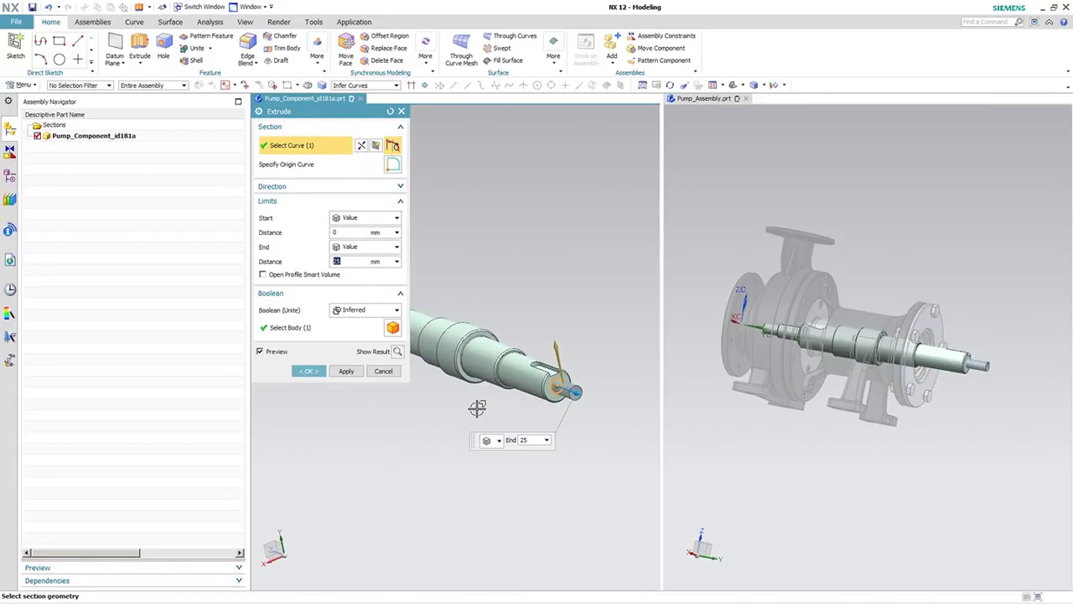
pyautogui.moveTo(857, 403); pyautogui.dragTo(830, 394, button='middle')
pyautogui.moveTo(552, 307); pyautogui.dragTo(546, 298, button='middle')
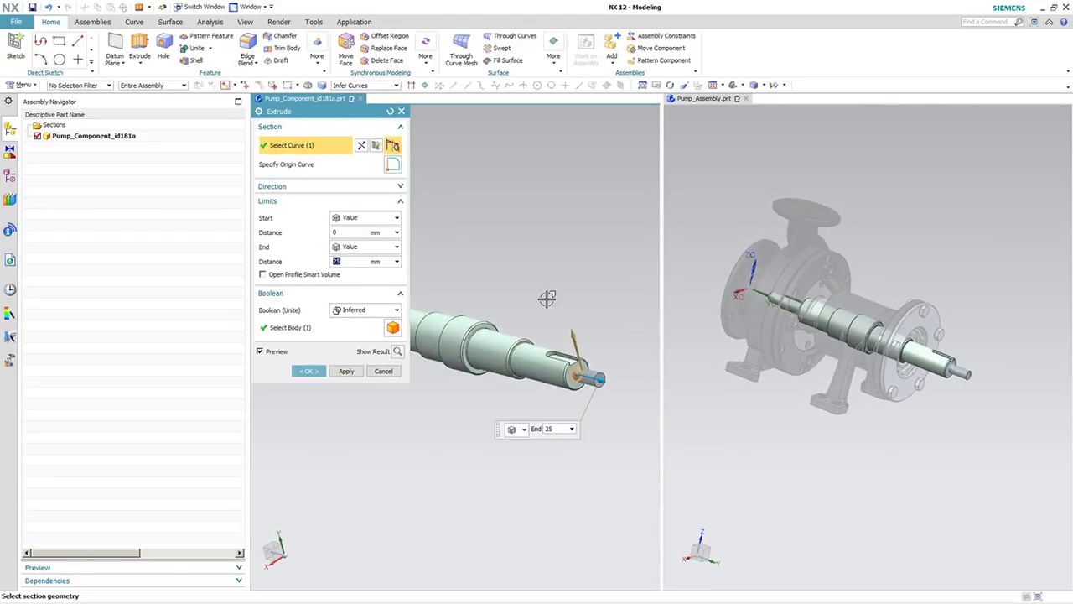
pyautogui.click(310, 374)
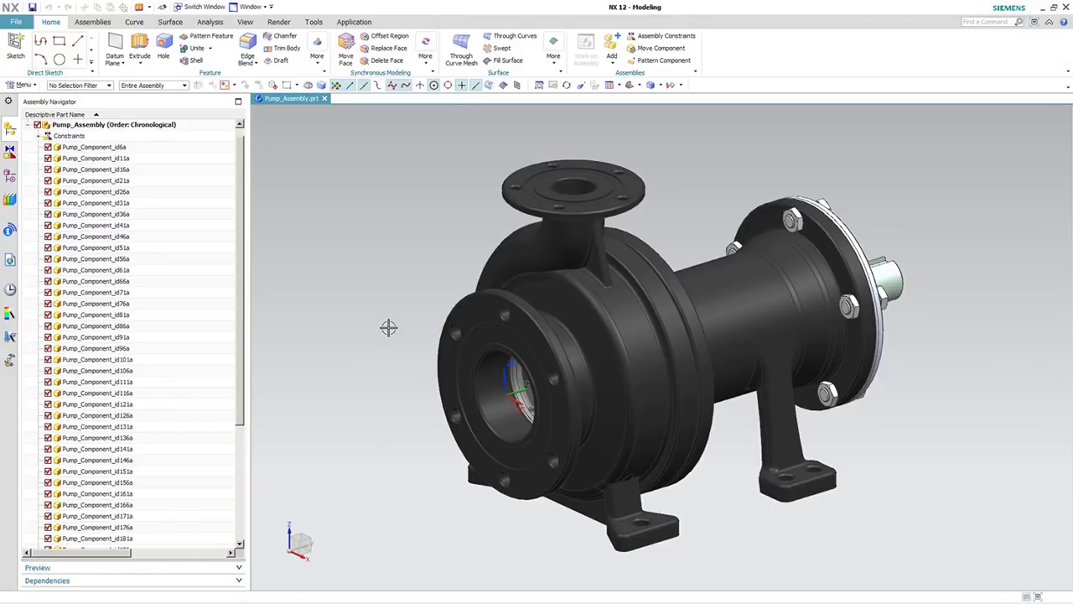
# Step: Make the shaft the work part, start an Extrude sketch on its end face, then close Profile
pyautogui.rightClick(891, 277)
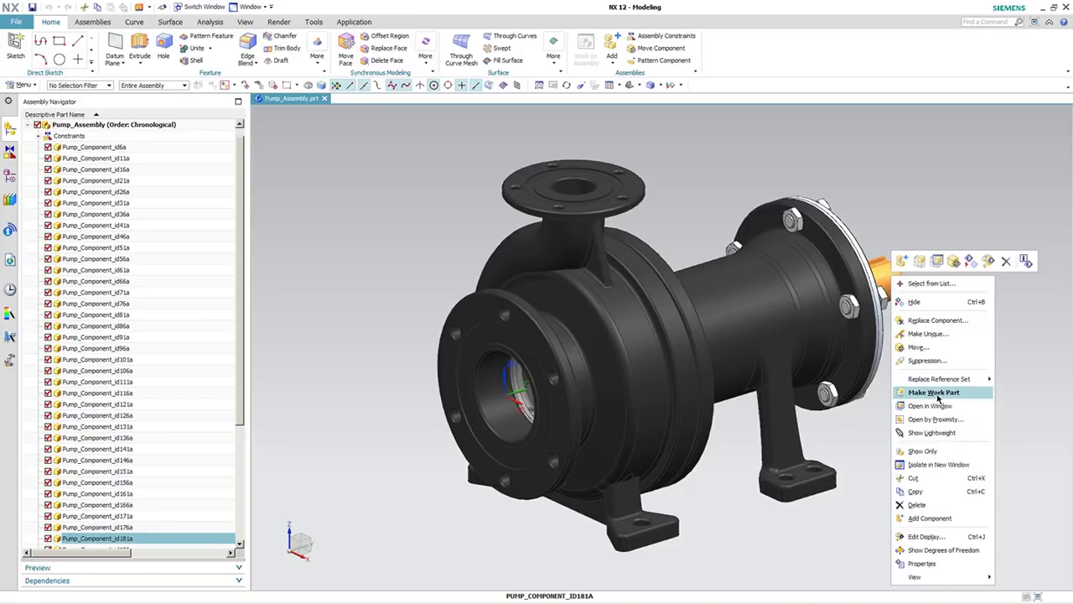
pyautogui.click(932, 391)
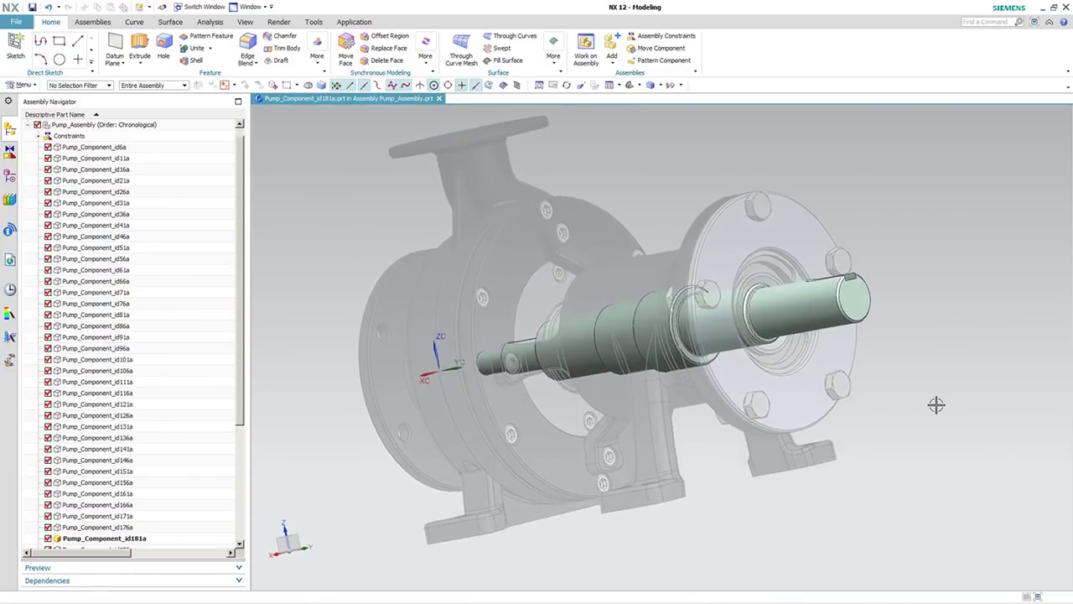
pyautogui.click(140, 49)
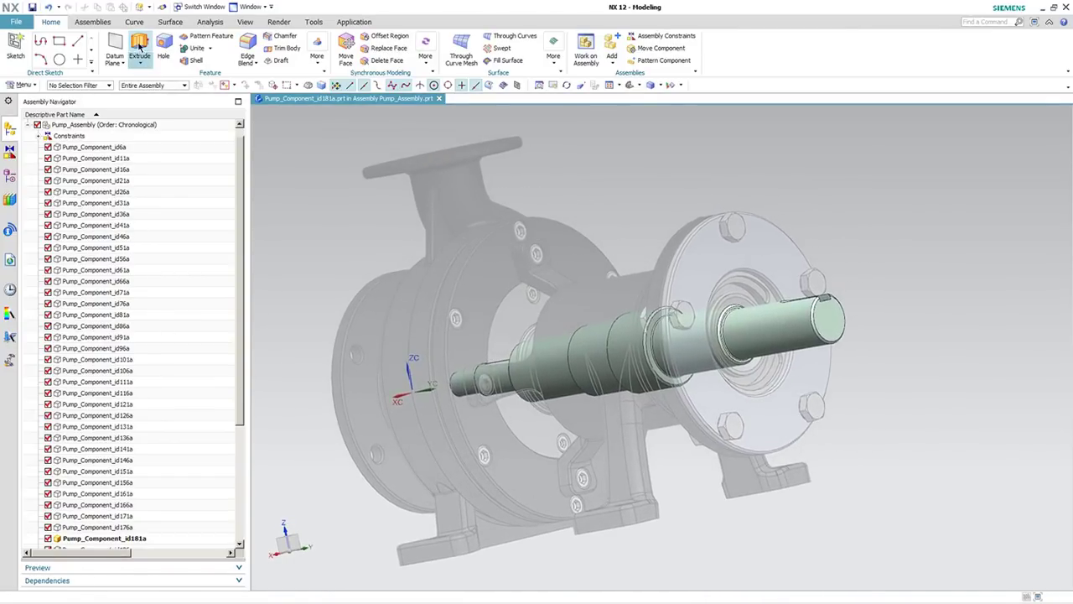
pyautogui.click(826, 326)
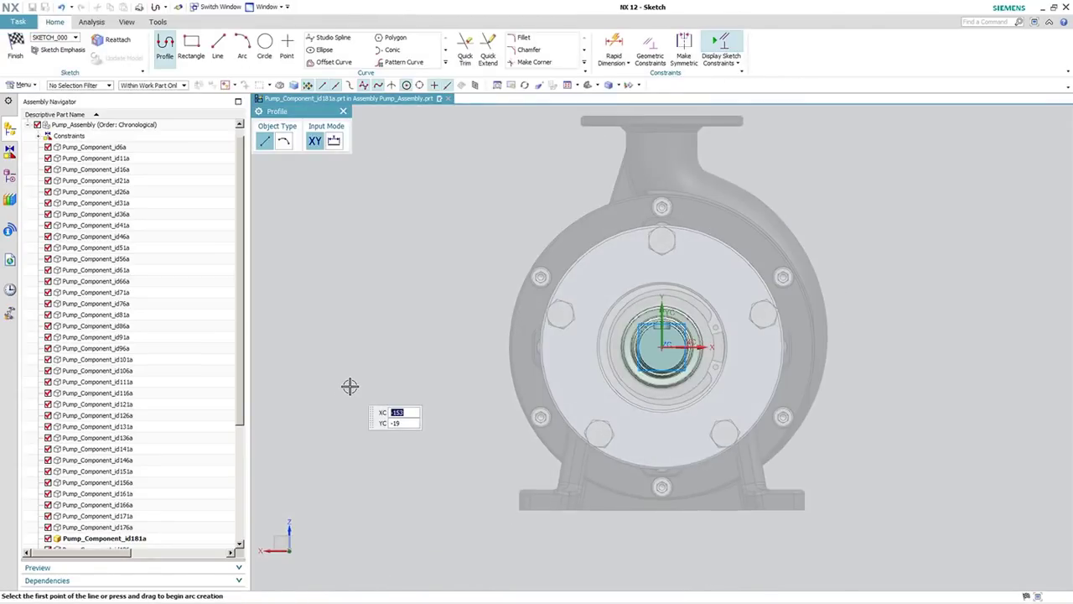
pyautogui.press('Home')
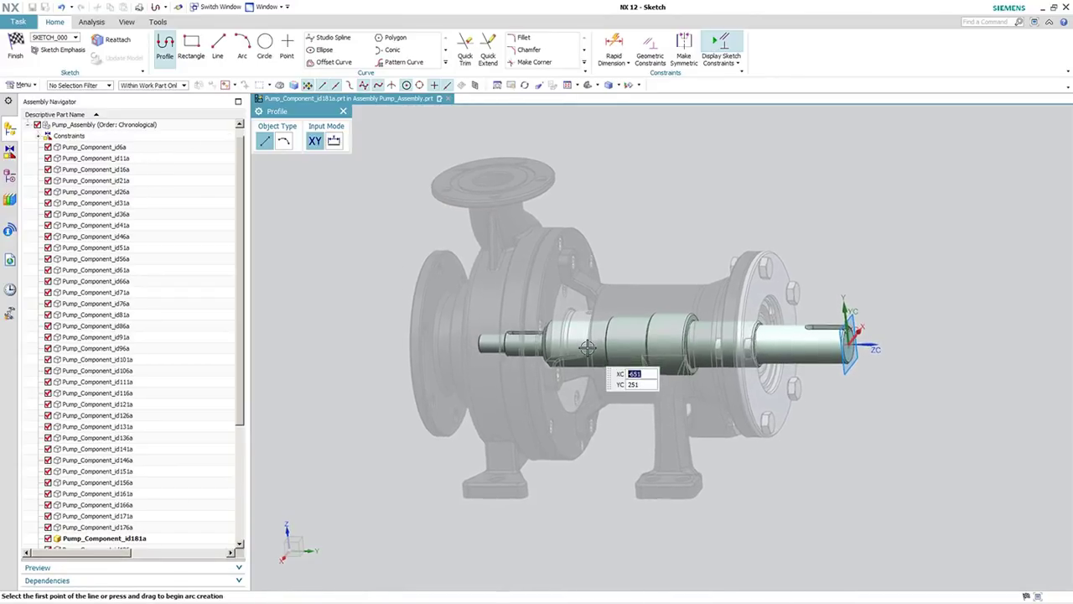
pyautogui.click(35, 52)
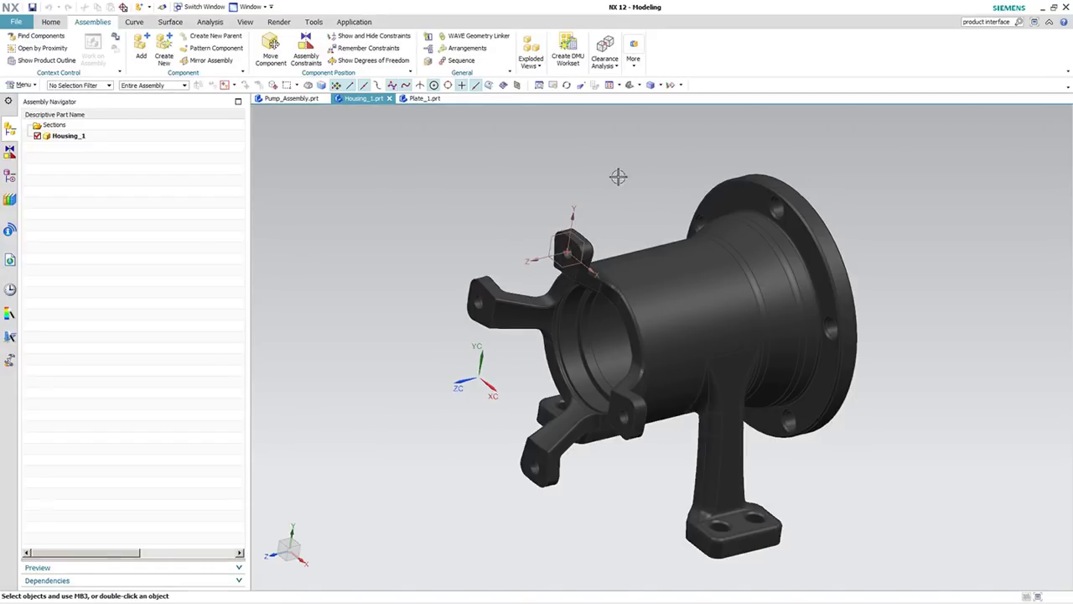
# Step: Add Plate_1.prt from Loaded Parts with an Absolute component anchor and Move placement
pyautogui.click(139, 49)
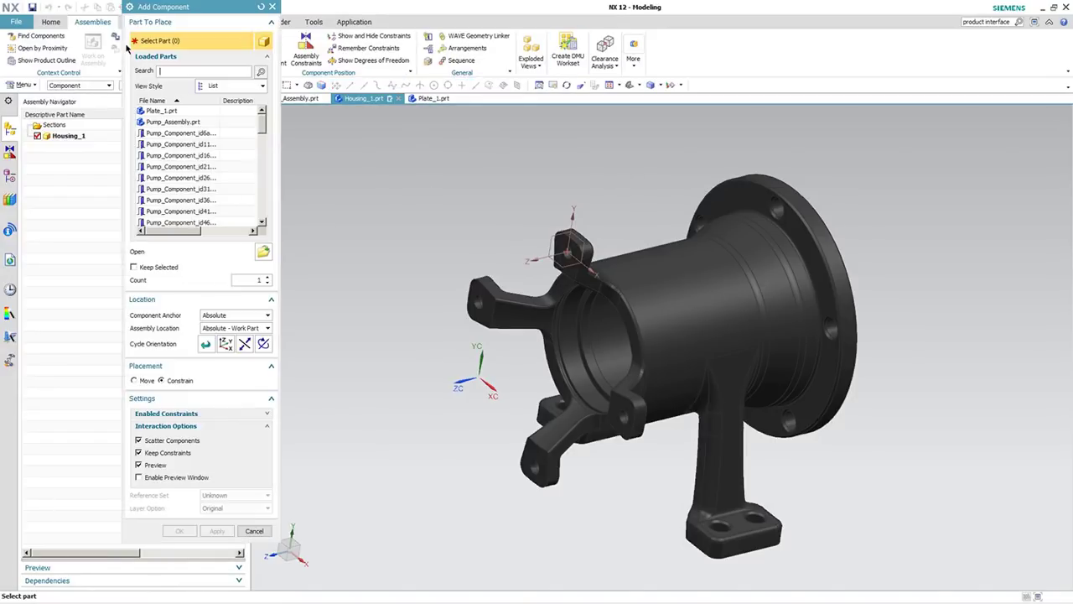
pyautogui.moveTo(171, 10); pyautogui.dragTo(162, 25)
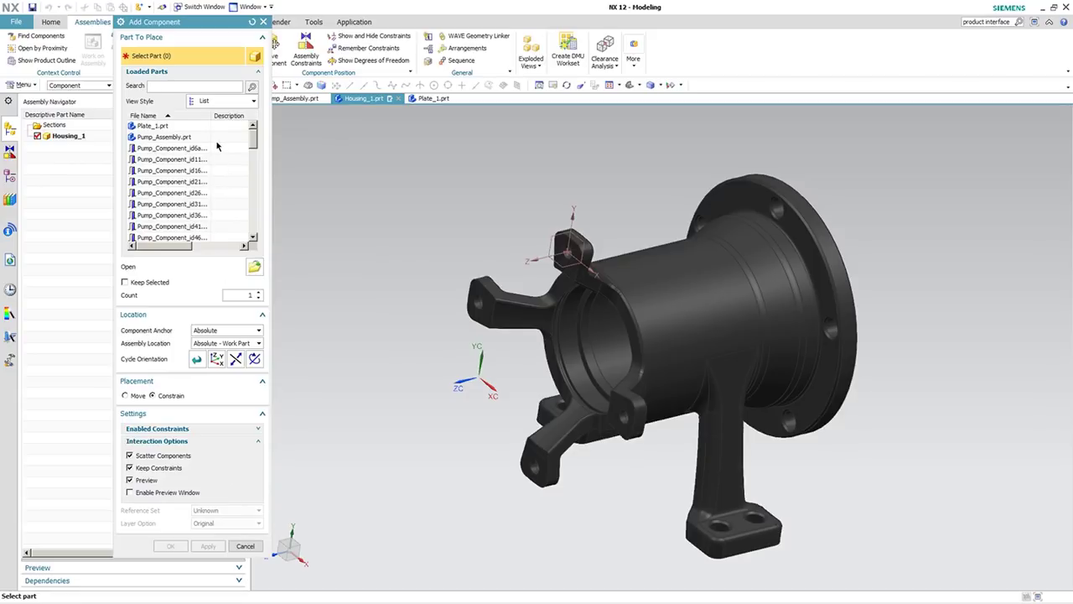
pyautogui.click(149, 127)
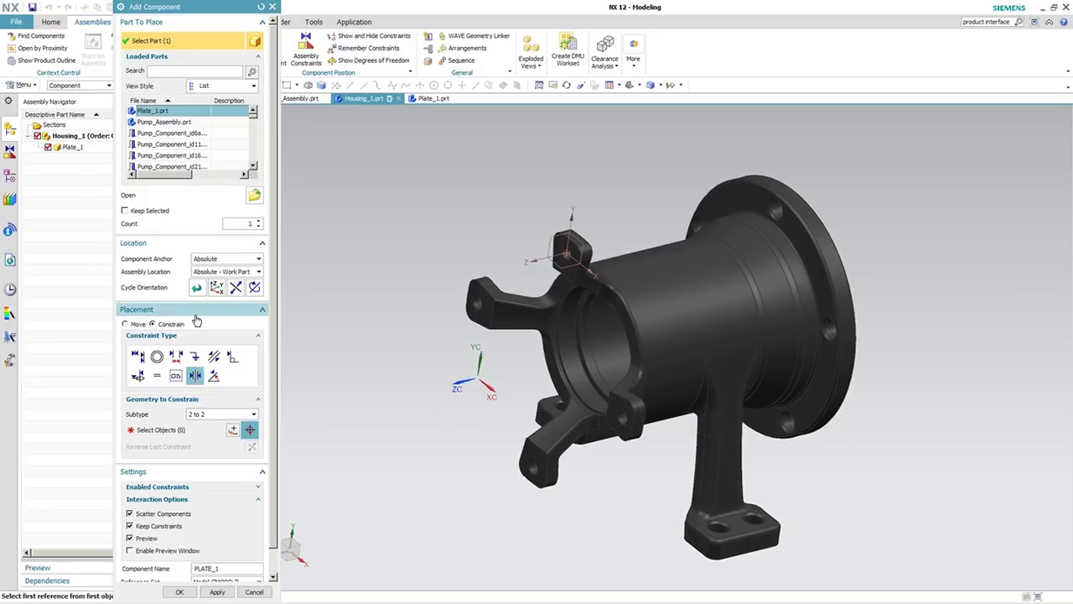
pyautogui.click(221, 261)
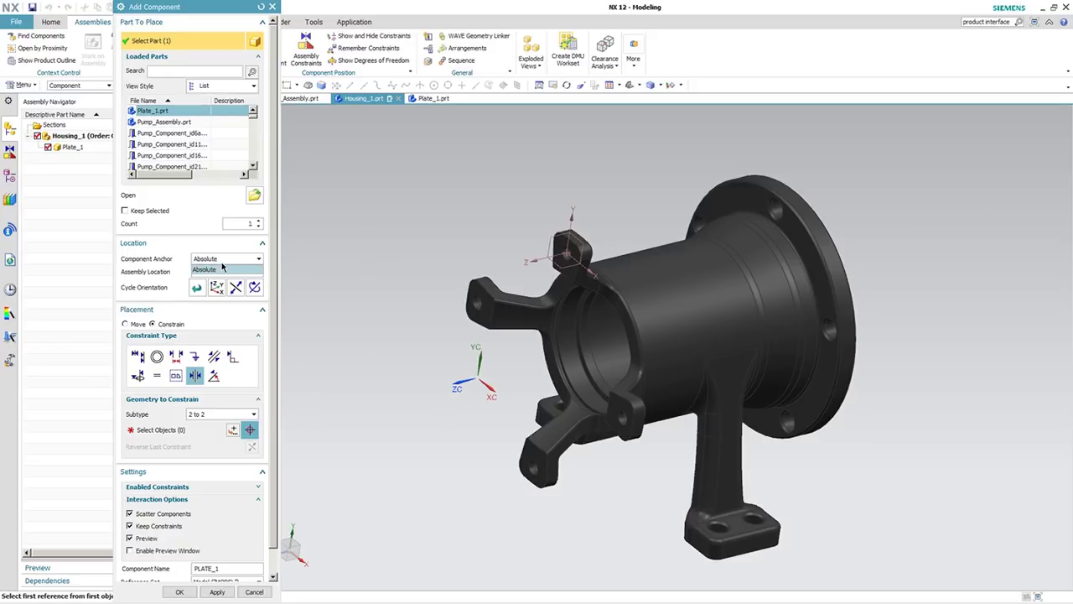
pyautogui.click(221, 264)
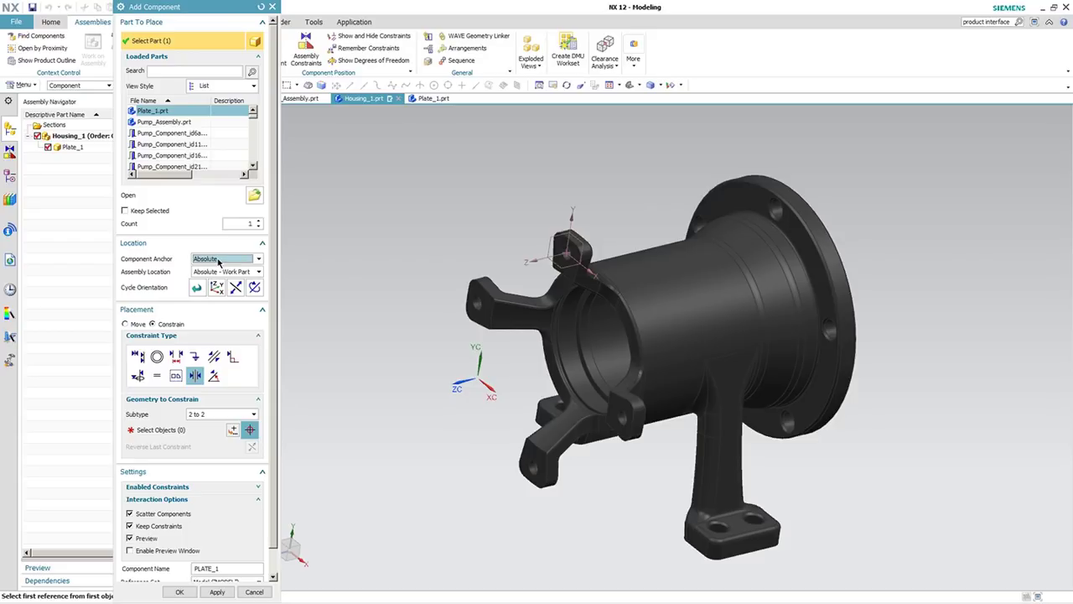
pyautogui.click(125, 323)
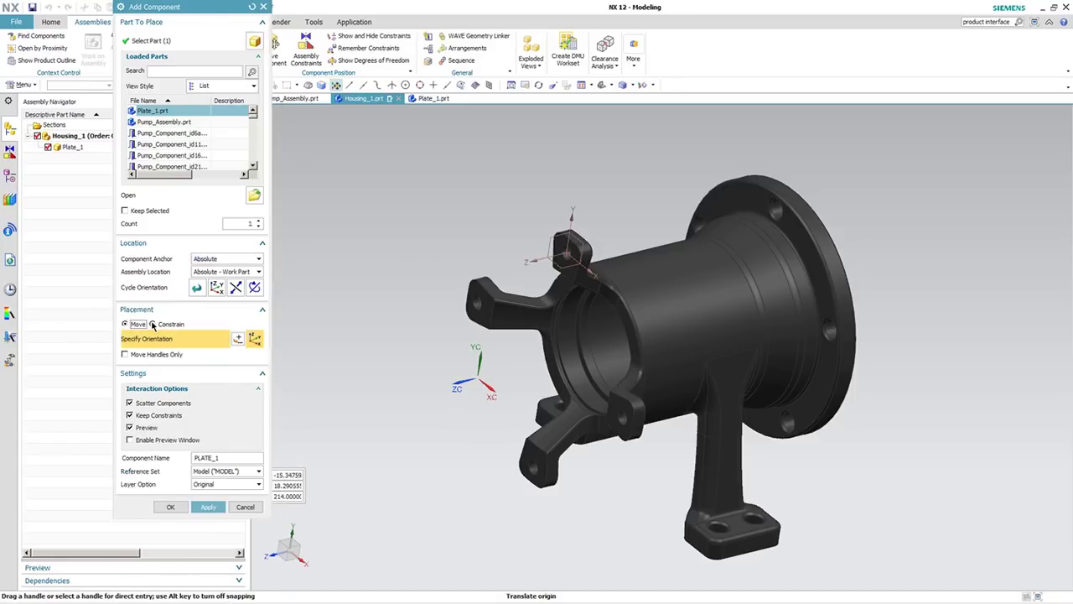
# Step: Drop Plate_1 to the right of the housing, then switch placement to Constrain
pyautogui.click(152, 324)
pyautogui.click(125, 323)
pyautogui.click(952, 270)
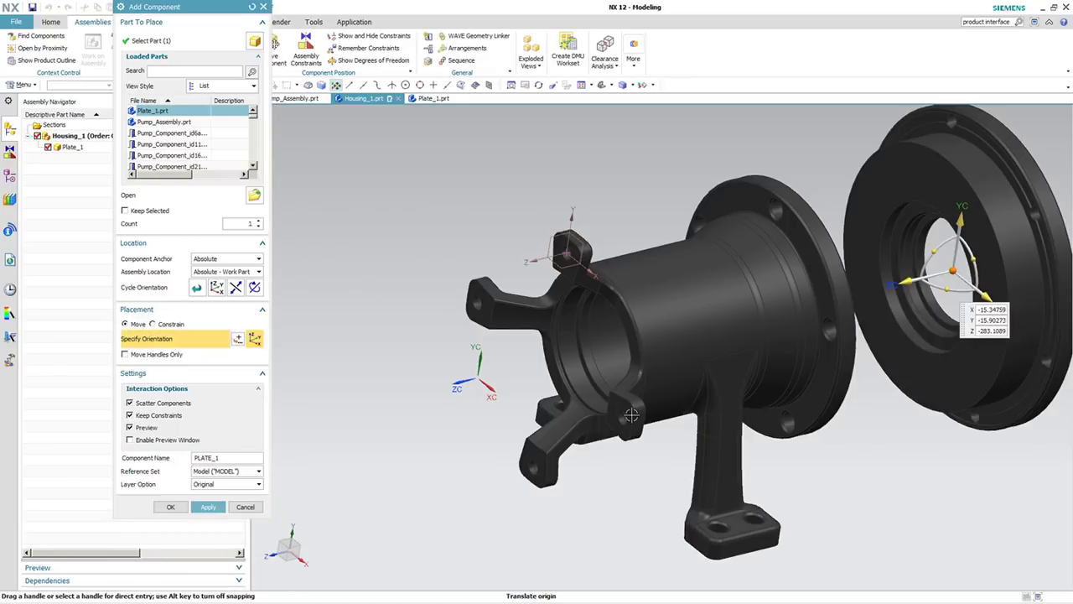
pyautogui.moveTo(632, 400); pyautogui.dragTo(639, 455, button='middle')
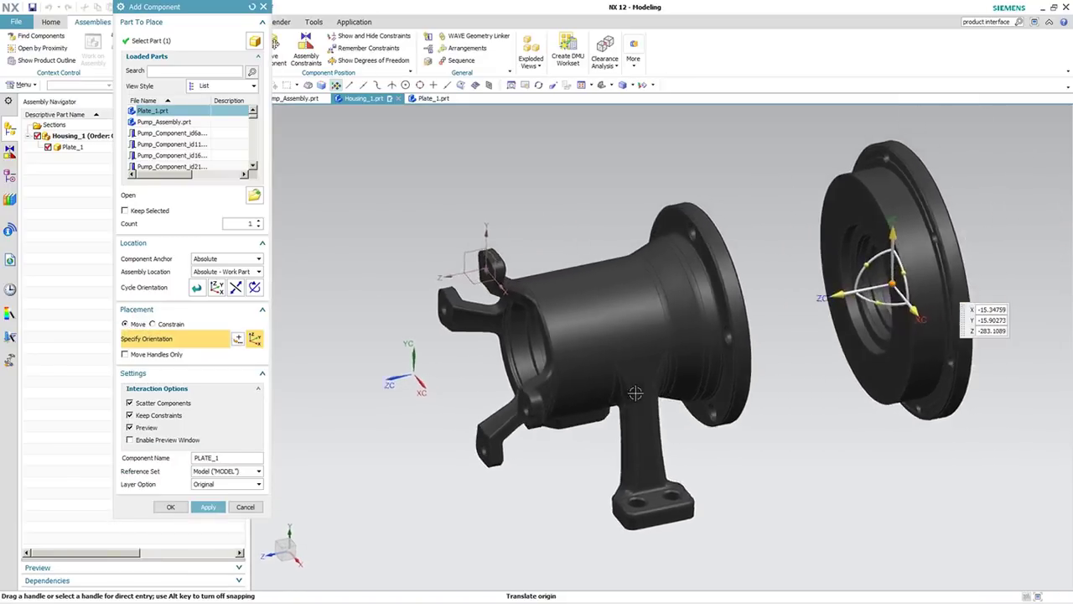
pyautogui.scroll(3, 640, 455)
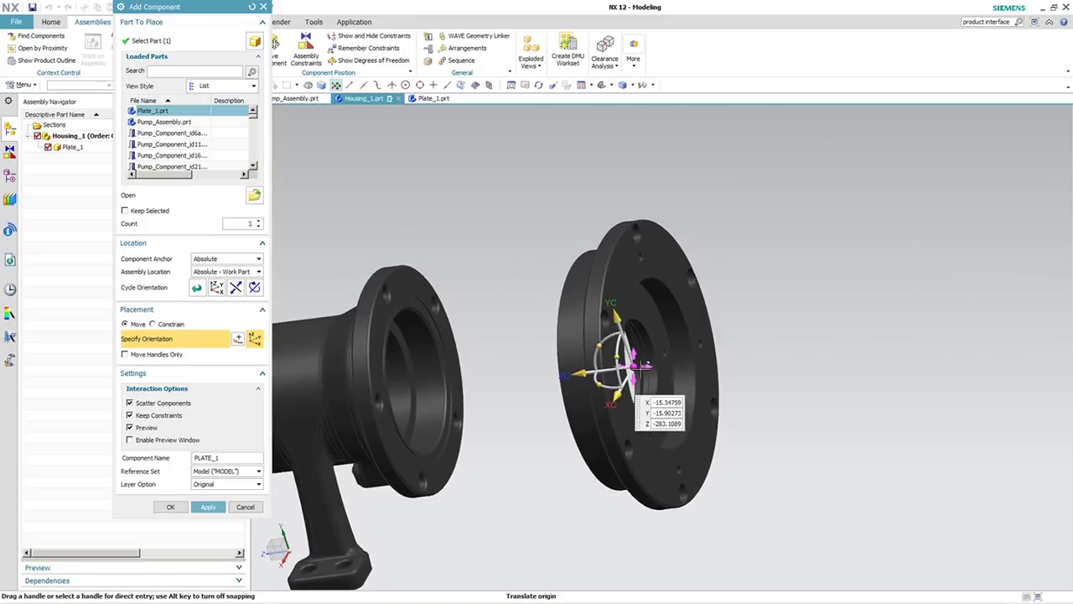
pyautogui.moveTo(645, 367); pyautogui.dragTo(873, 354, button='middle')
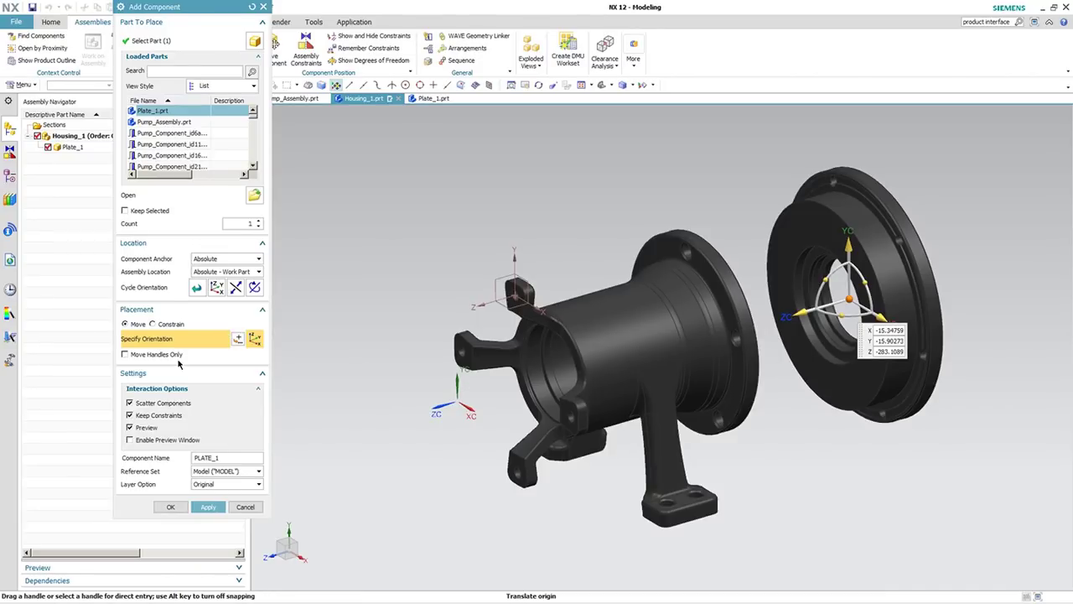
pyautogui.click(152, 324)
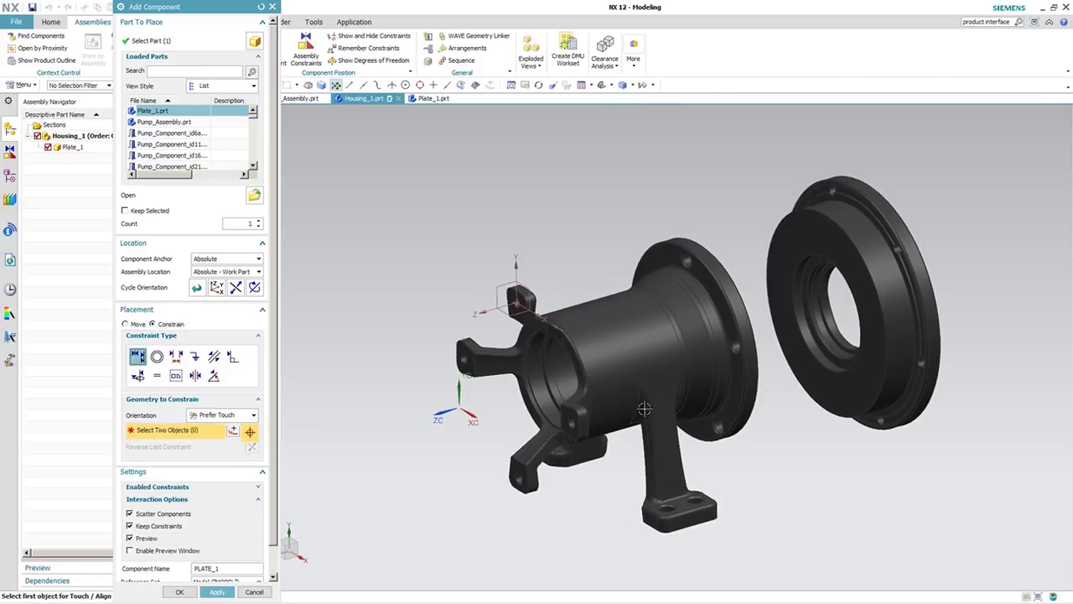
# Step: Touch the plate face to the housing face and align the first pair of holes
pyautogui.moveTo(644, 408); pyautogui.dragTo(618, 319, button='middle')
pyautogui.click(814, 324)
pyautogui.click(520, 334)
pyautogui.scroll(5, 605, 328)
pyautogui.scroll(3, 605, 328)
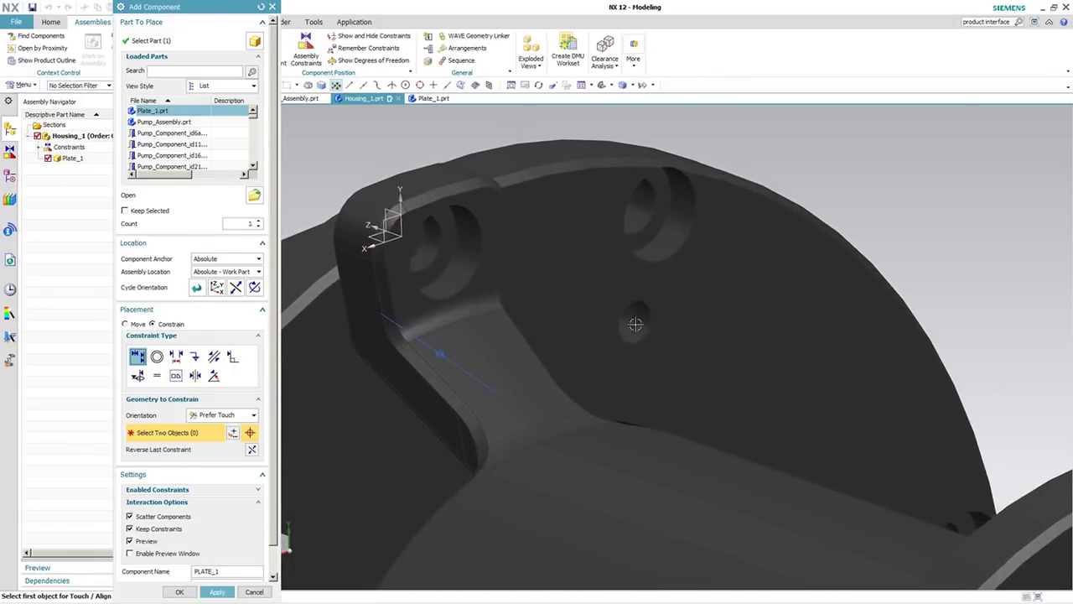
pyautogui.click(634, 322)
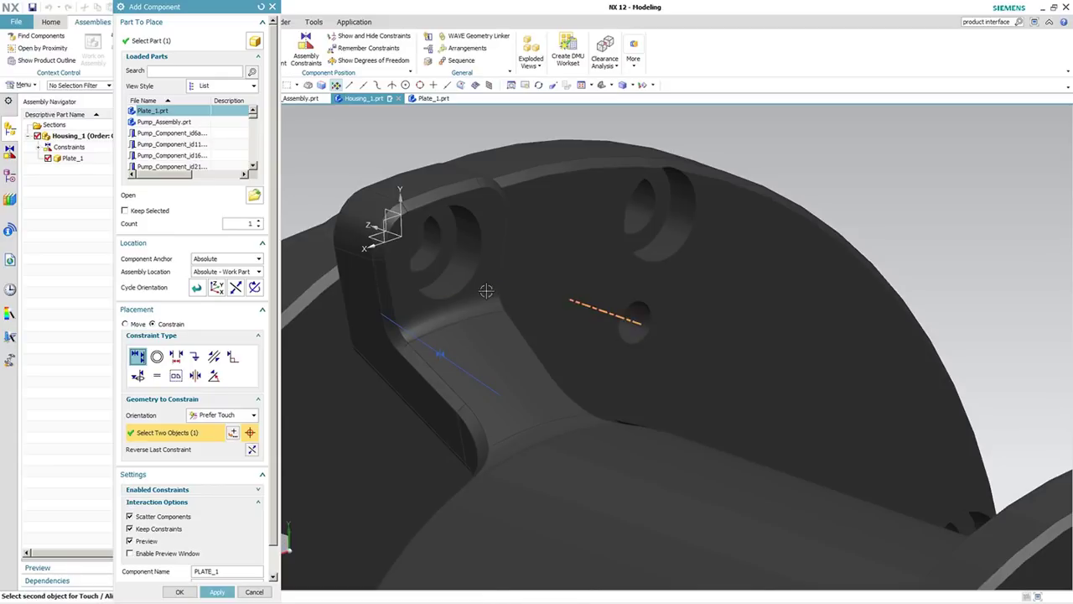
pyautogui.click(436, 250)
# Step: Align a second plate hole with its housing hole, then cancel adding the plate
pyautogui.scroll(-5, 673, 366)
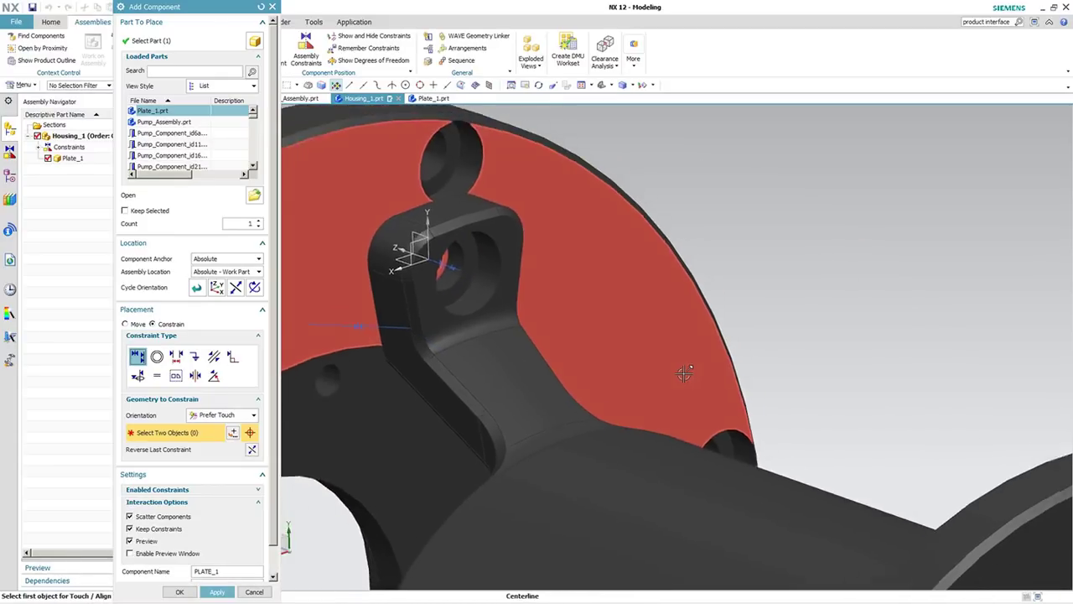
pyautogui.moveTo(681, 377); pyautogui.dragTo(621, 486, button='middle')
pyautogui.click(515, 487)
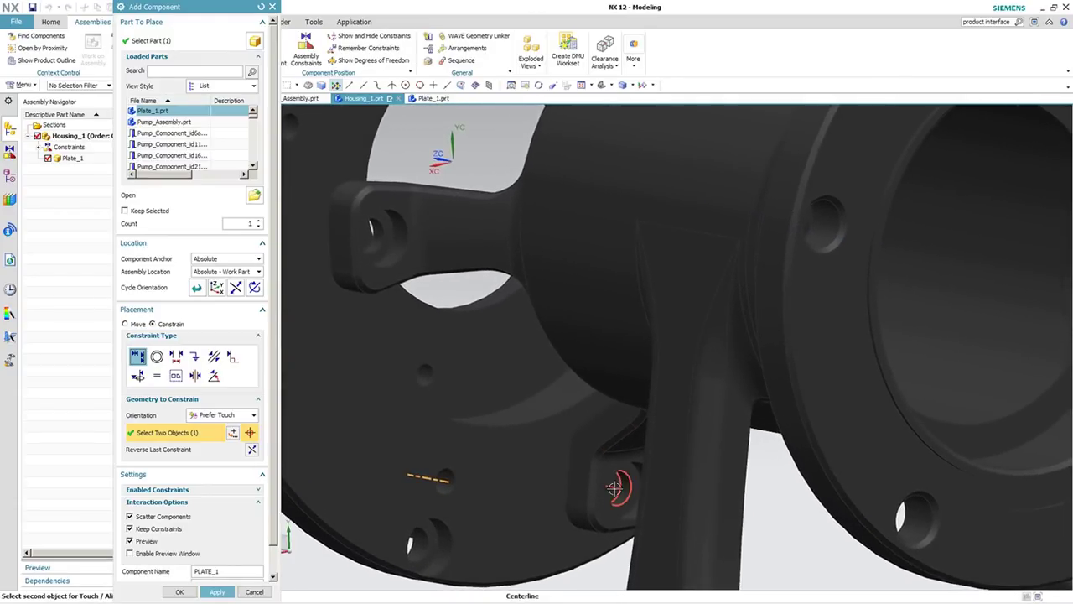
pyautogui.click(621, 486)
pyautogui.moveTo(486, 453); pyautogui.dragTo(361, 388, button='middle')
pyautogui.press('Escape')
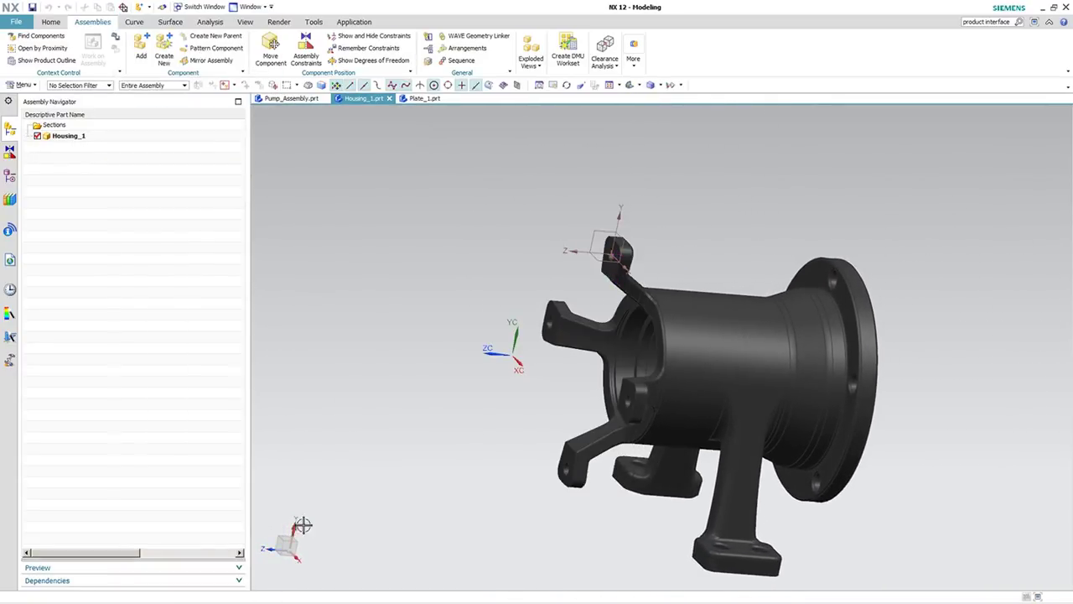
# Step: Switch to Plate_1.prt and show the plate in top view, then an angled trimetric view
pyautogui.press('Home')
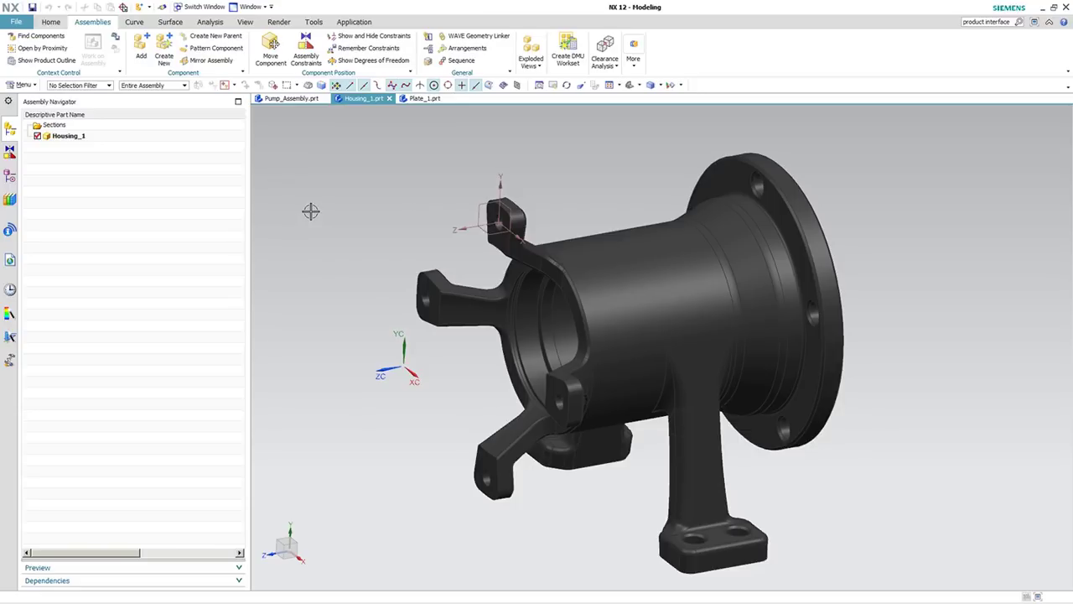
pyautogui.click(424, 99)
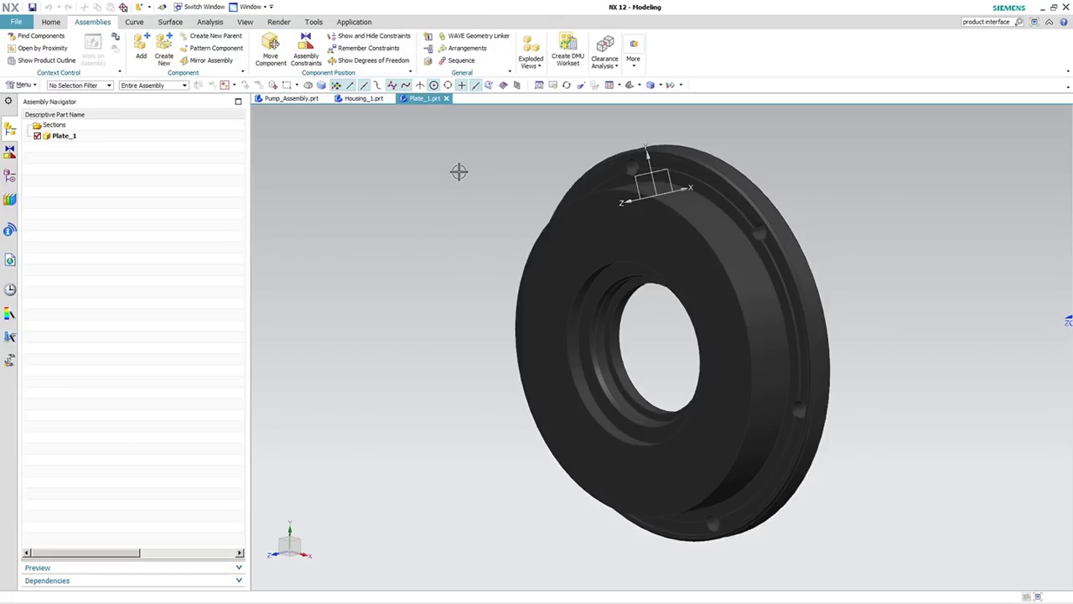
pyautogui.hotkey('ctrl', 'alt', 't')
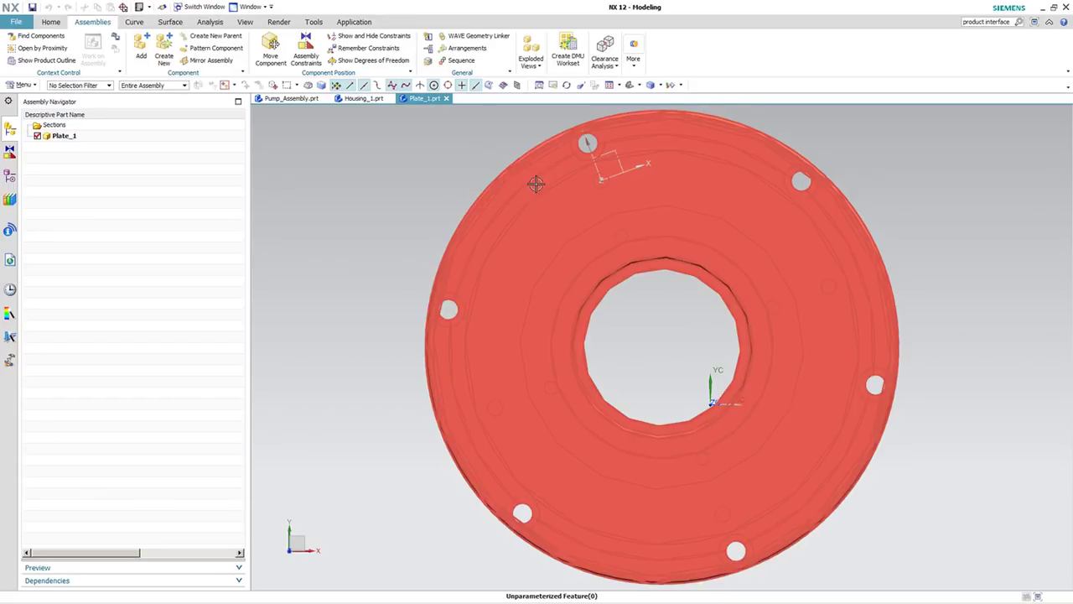
pyautogui.press('End')
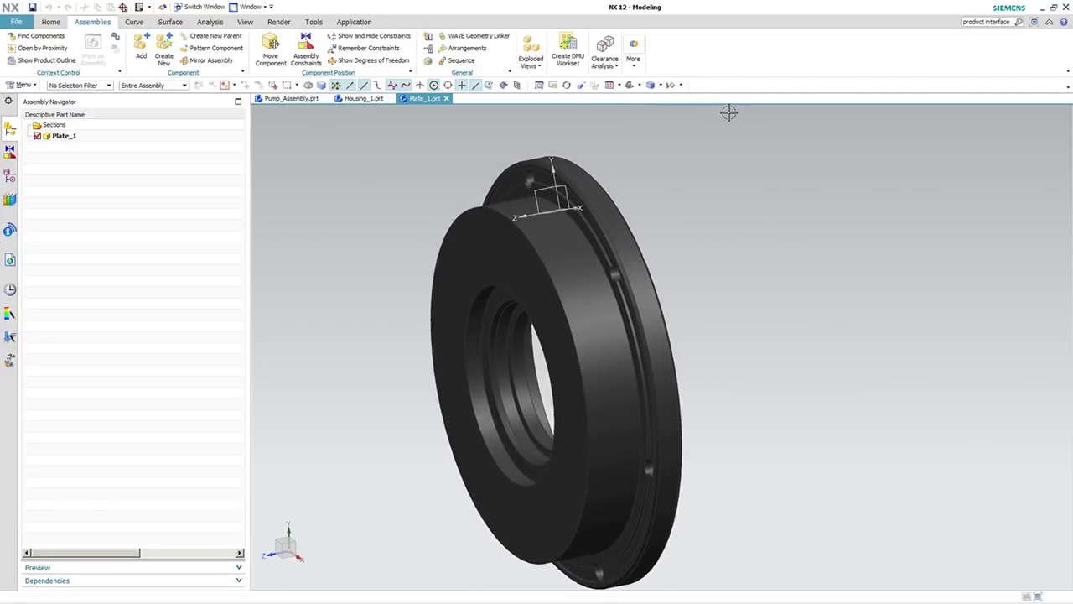
# Step: Start a product interface for Plate_1 with the object type limited to Datum
pyautogui.click(427, 63)
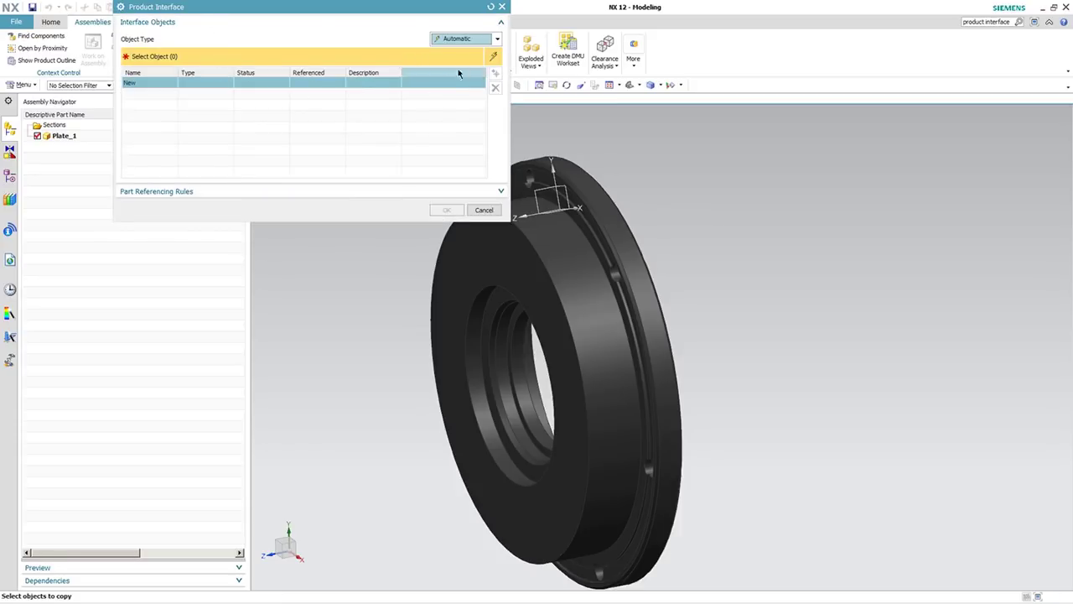
pyautogui.click(498, 39)
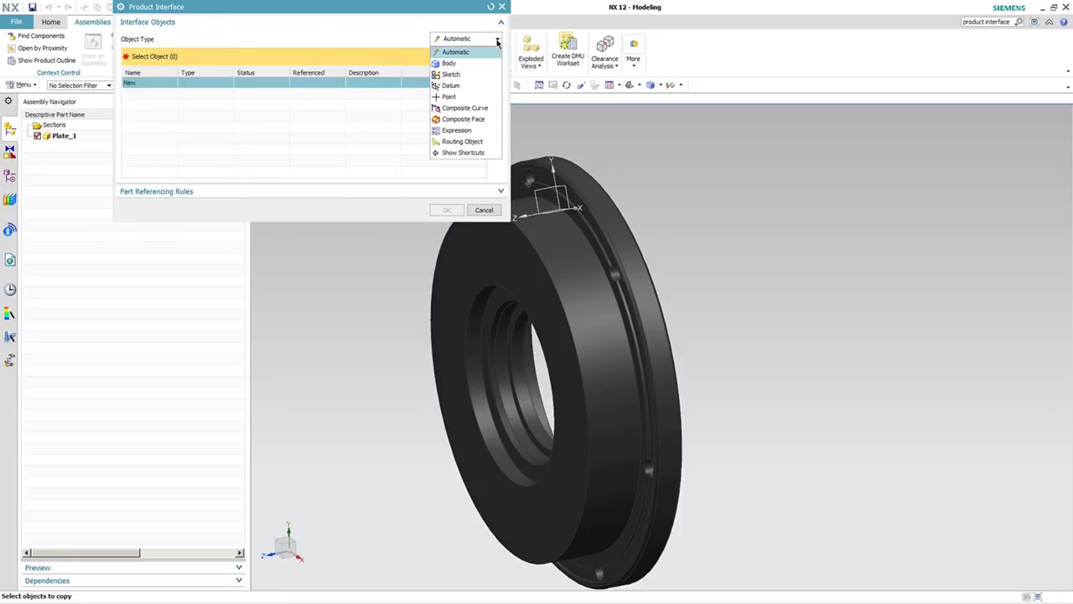
pyautogui.click(452, 87)
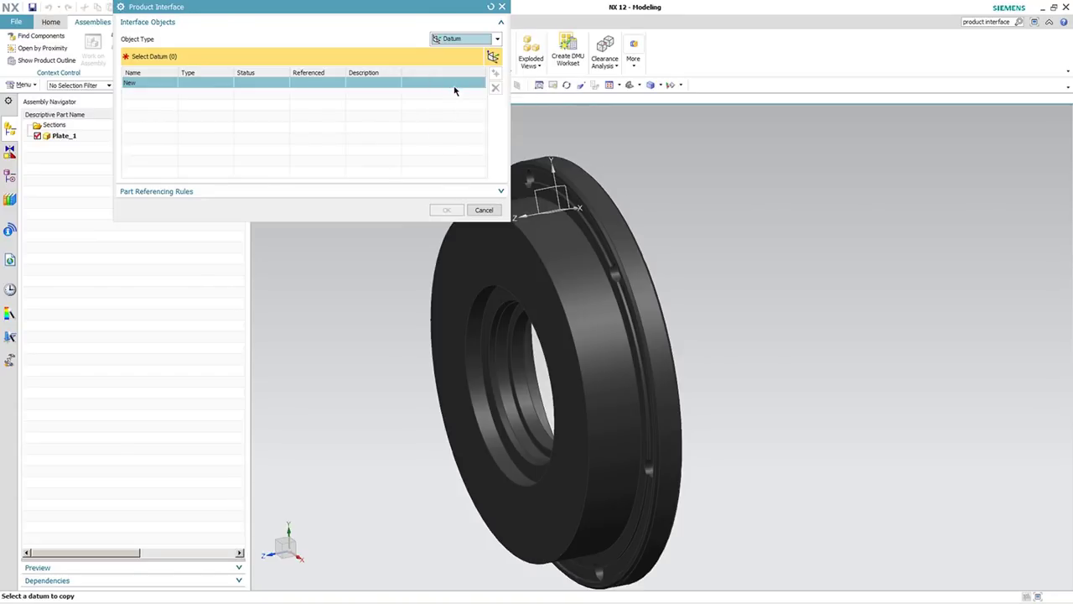
pyautogui.click(496, 40)
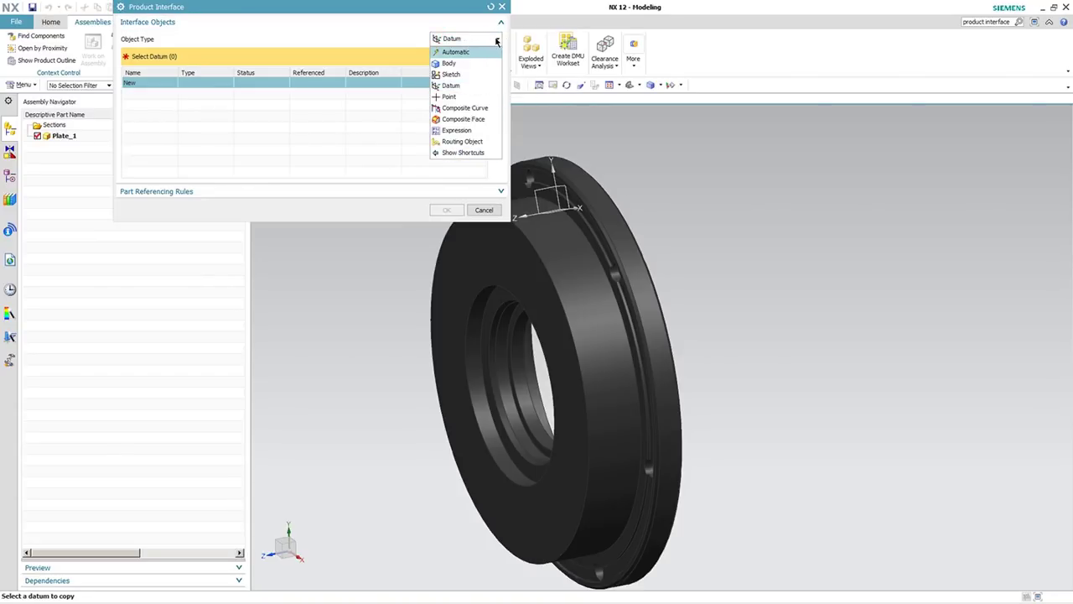
pyautogui.click(450, 87)
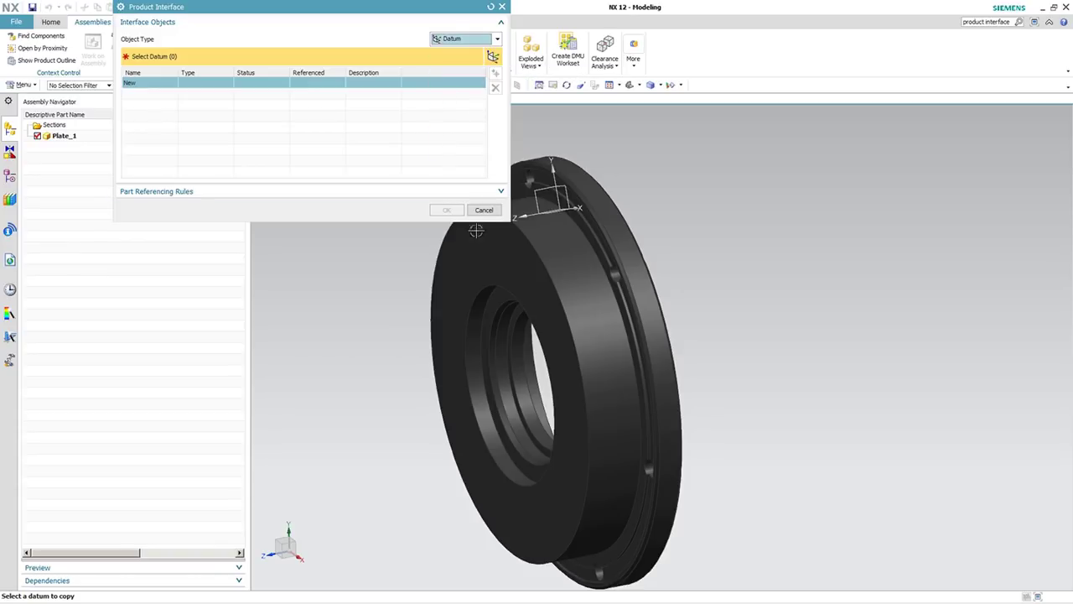
# Step: Make the plate's datum CSYS the interface, save Plate_1, and return to Housing_1.prt
pyautogui.click(551, 200)
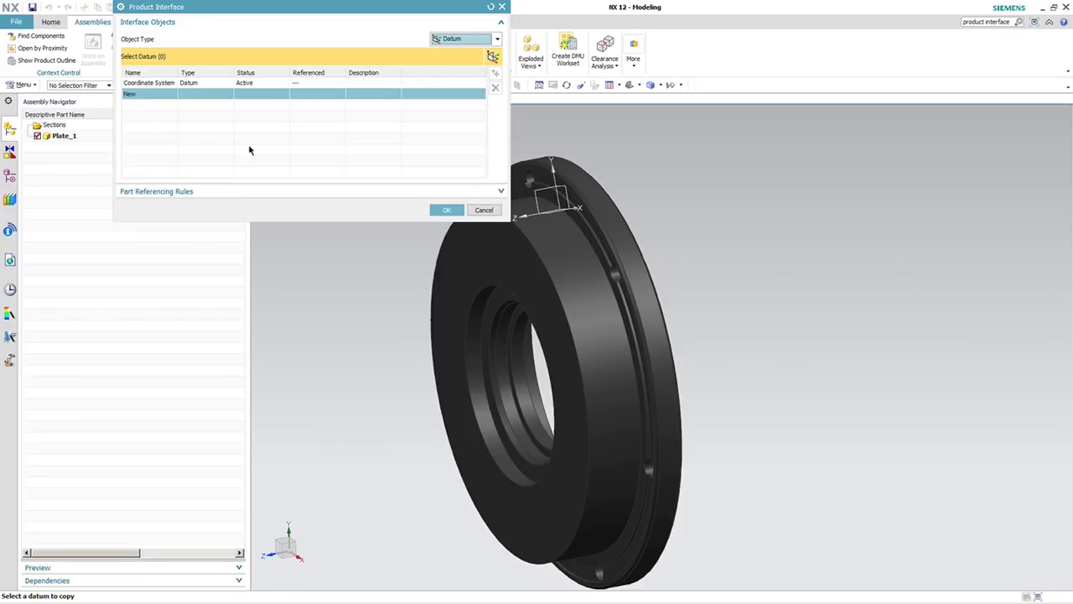
pyautogui.click(446, 209)
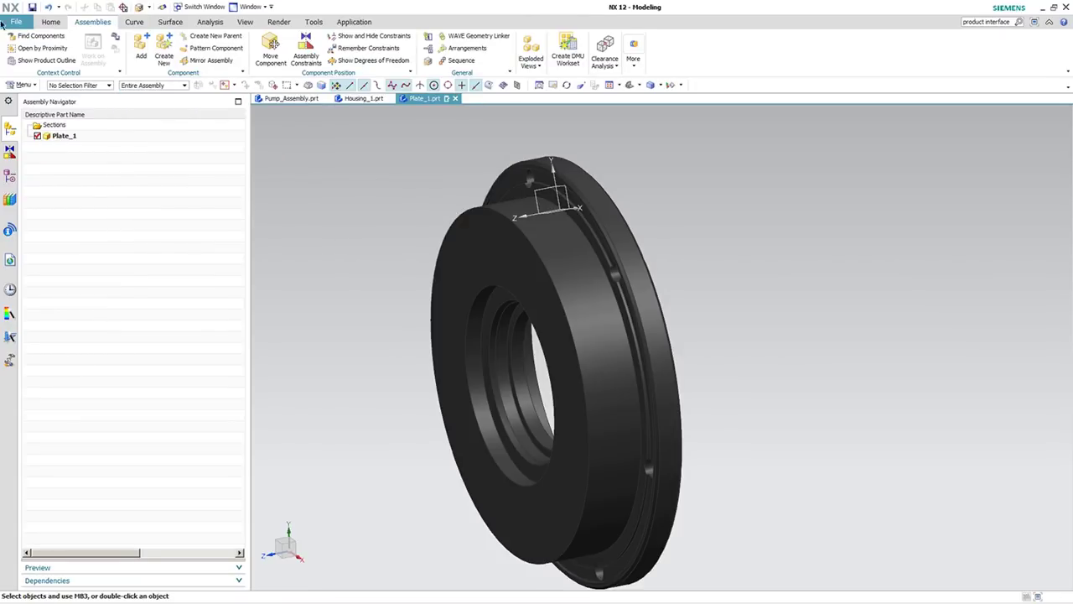
pyautogui.click(33, 6)
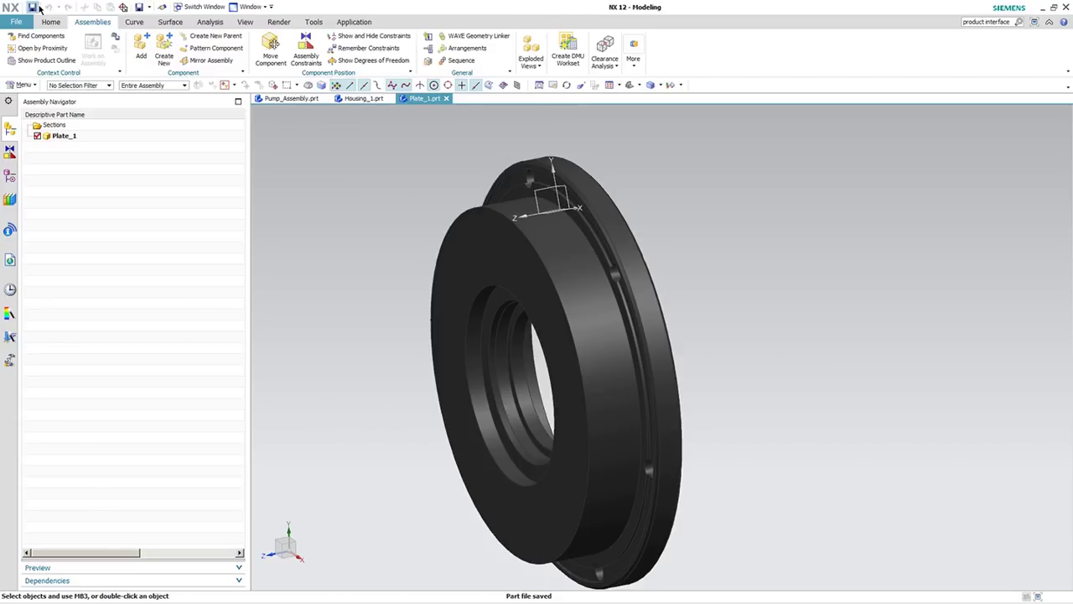
pyautogui.click(374, 100)
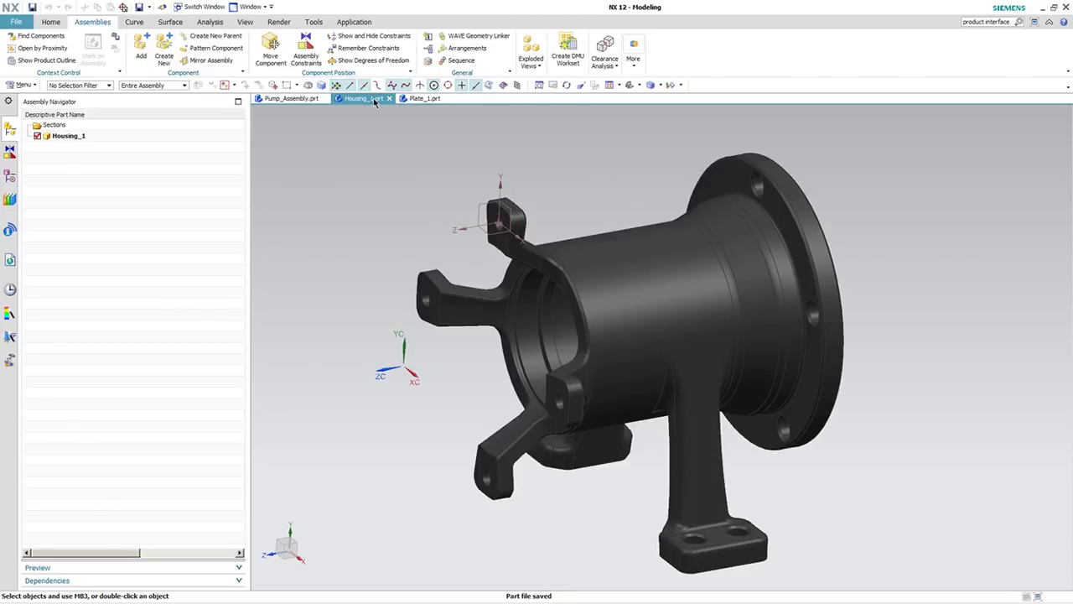
# Step: Add Plate_1.prt, anchored at its Coordinate System and placed by Snap location
pyautogui.press('Home')
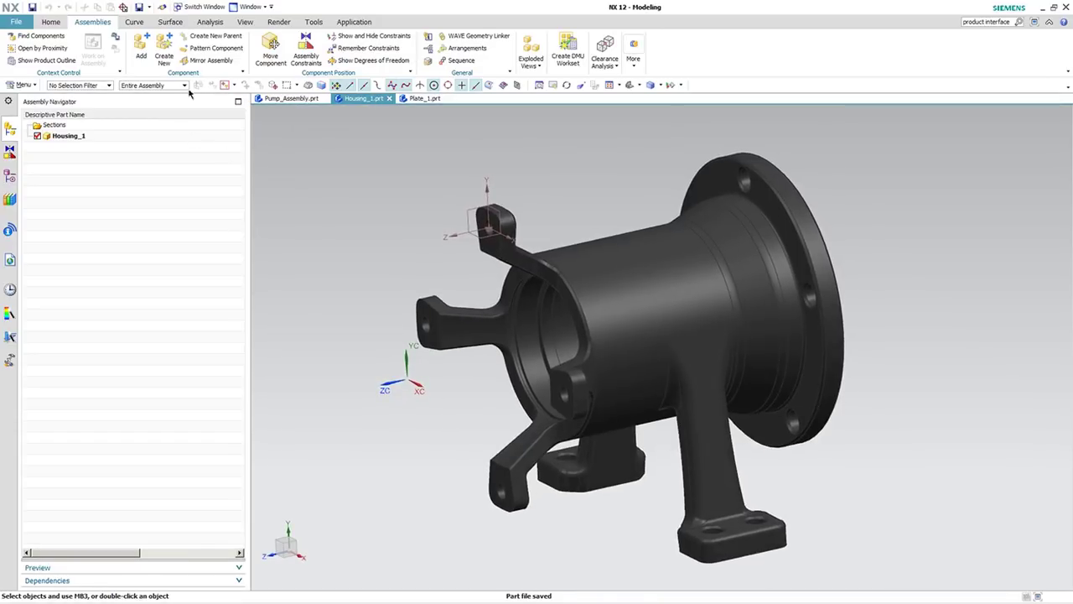
pyautogui.click(141, 48)
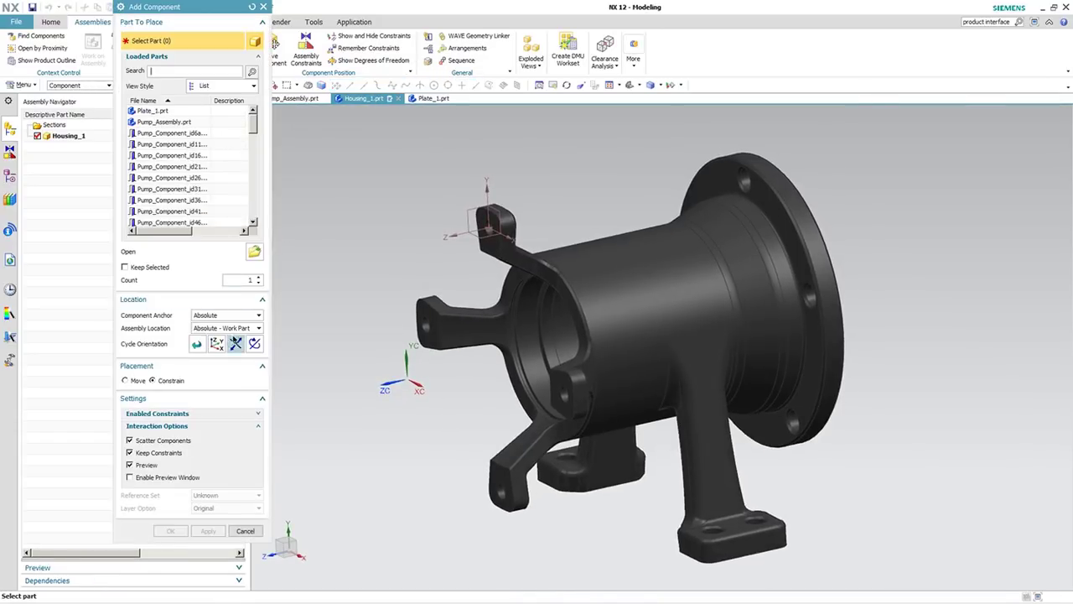
pyautogui.click(171, 111)
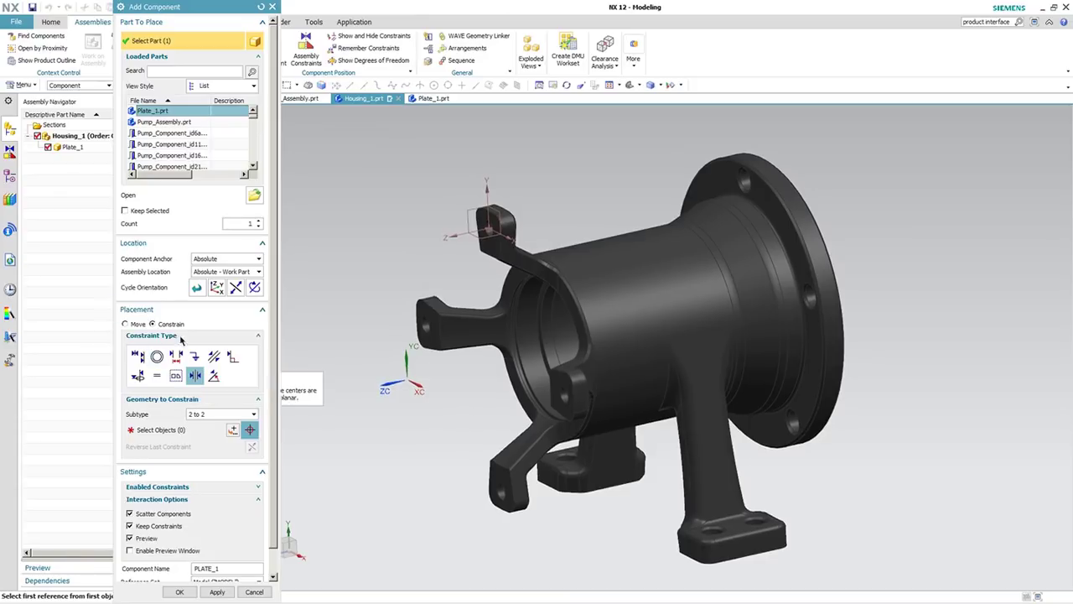
pyautogui.click(227, 262)
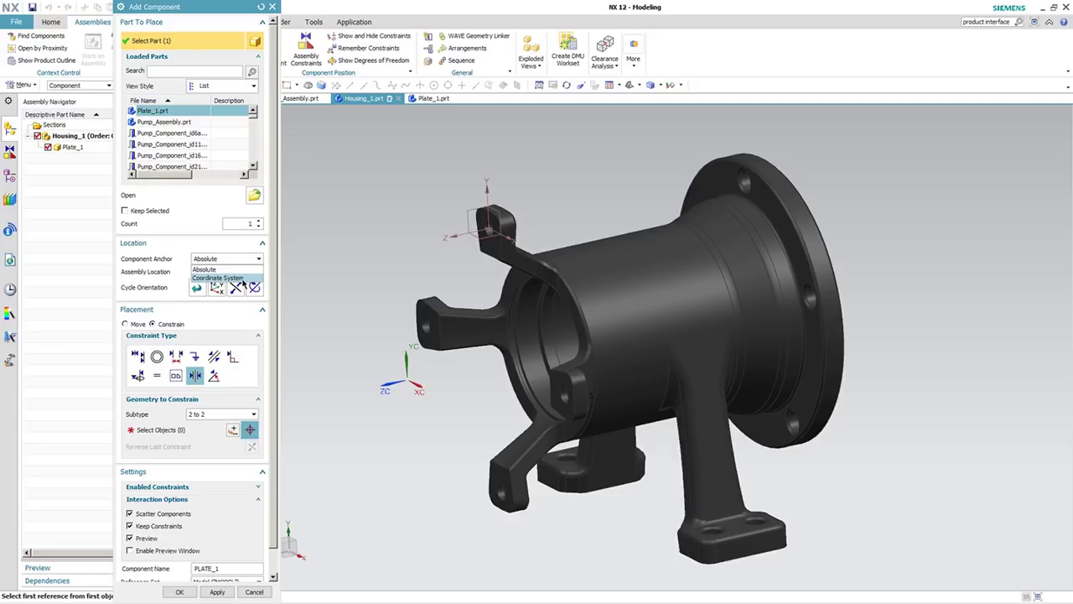
pyautogui.click(242, 279)
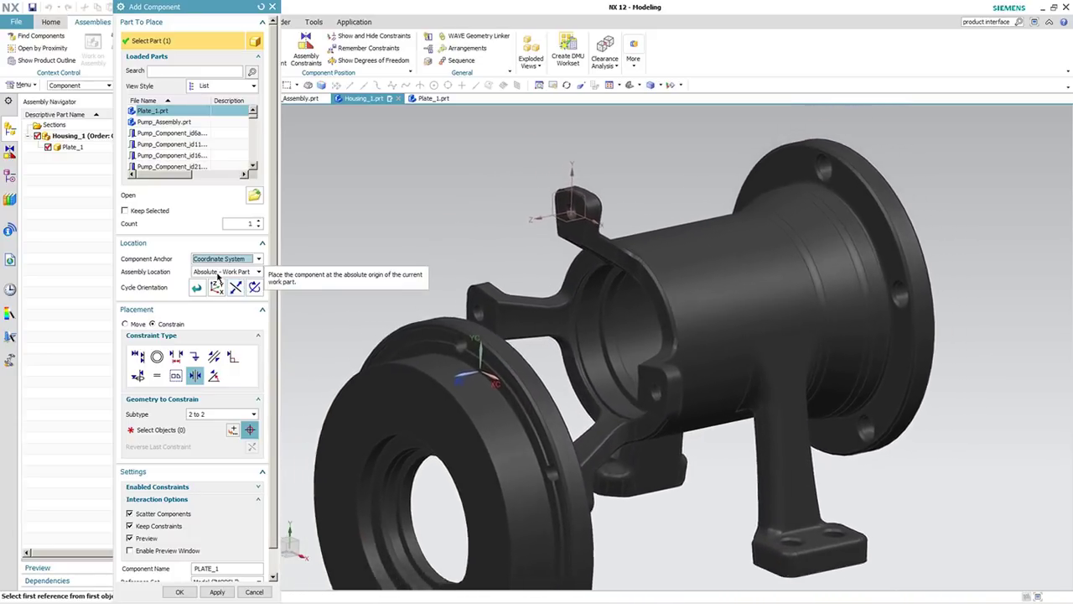
pyautogui.click(220, 272)
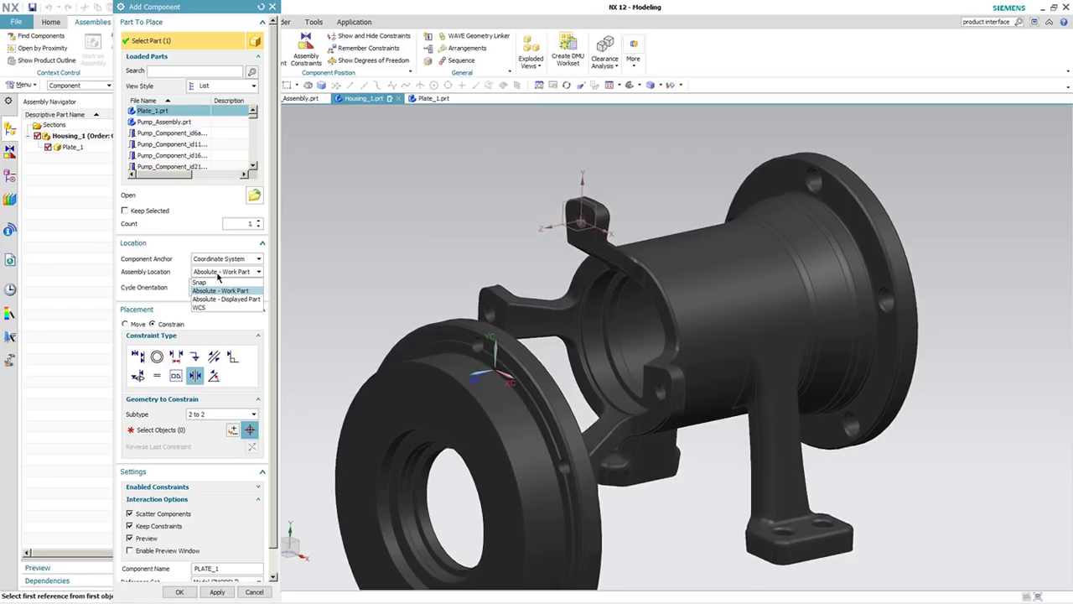
pyautogui.click(210, 285)
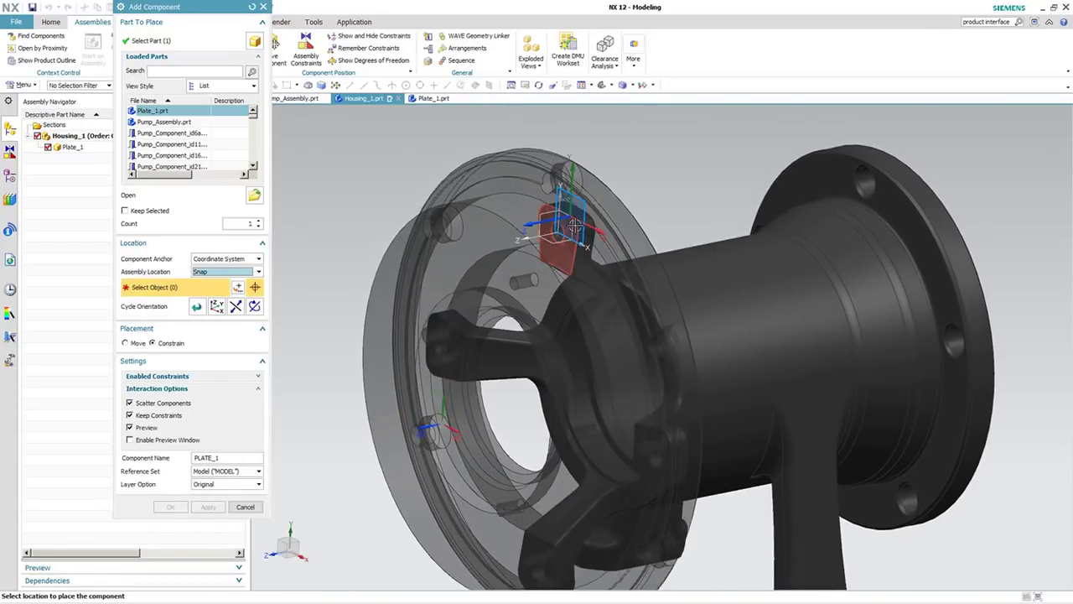
# Step: Snap Plate_1 to the housing's datum CSYS, finish, and accept the Fix constraint
pyautogui.scroll(5, 571, 247)
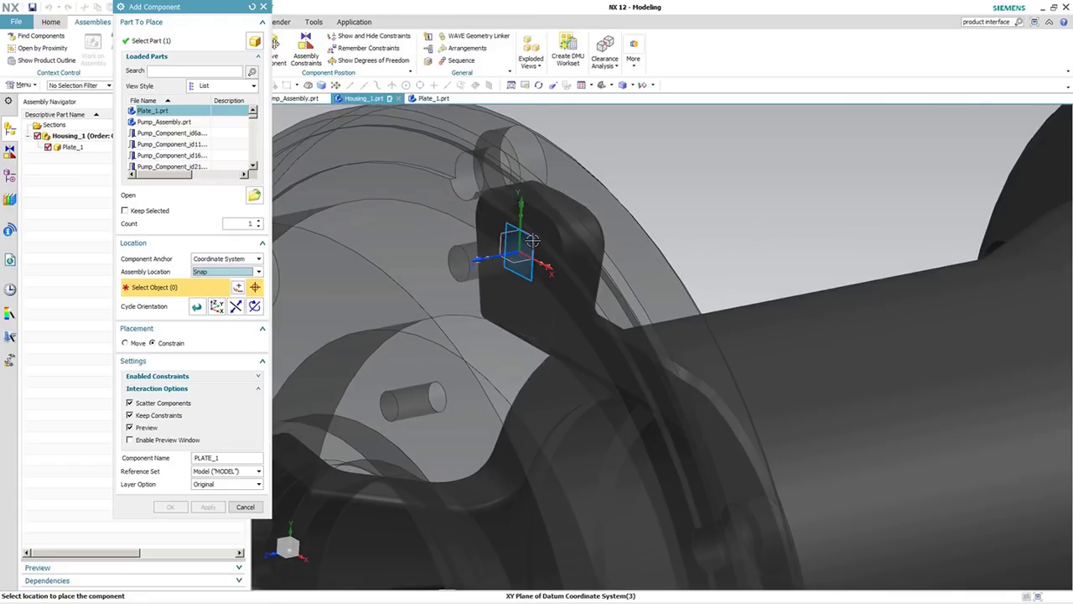
pyautogui.click(533, 248)
pyautogui.scroll(-10, 828, 283)
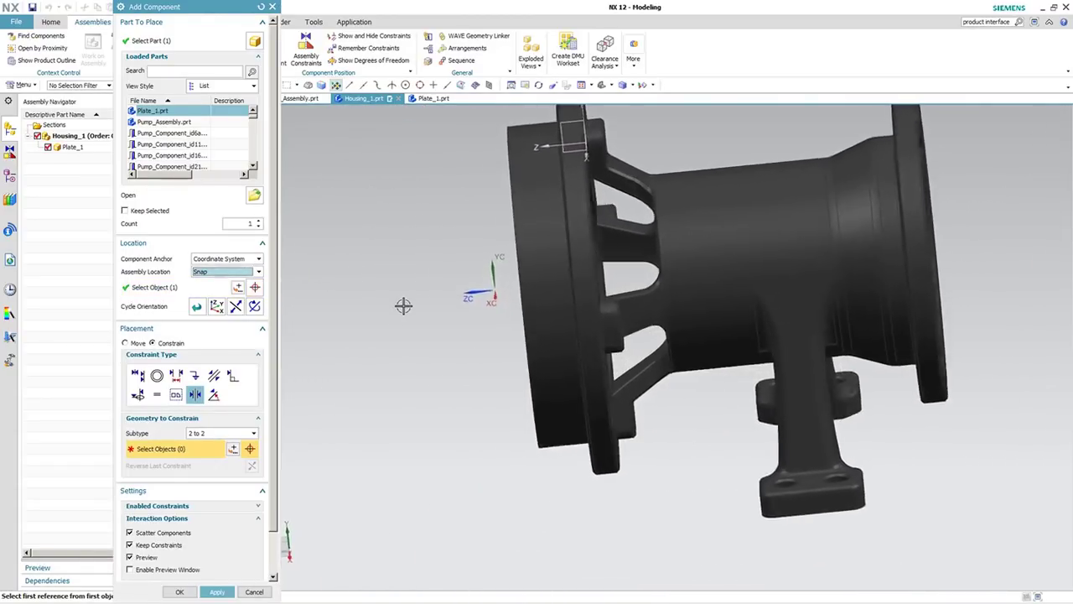
pyautogui.moveTo(403, 306); pyautogui.dragTo(436, 553, button='middle')
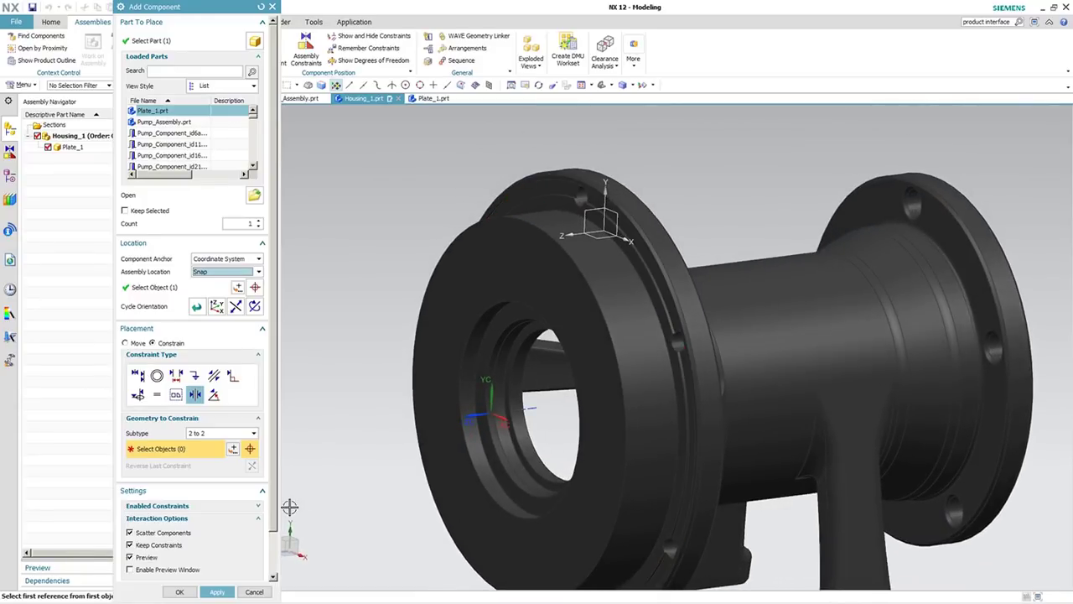
pyautogui.moveTo(289, 507); pyautogui.dragTo(238, 587, button='middle')
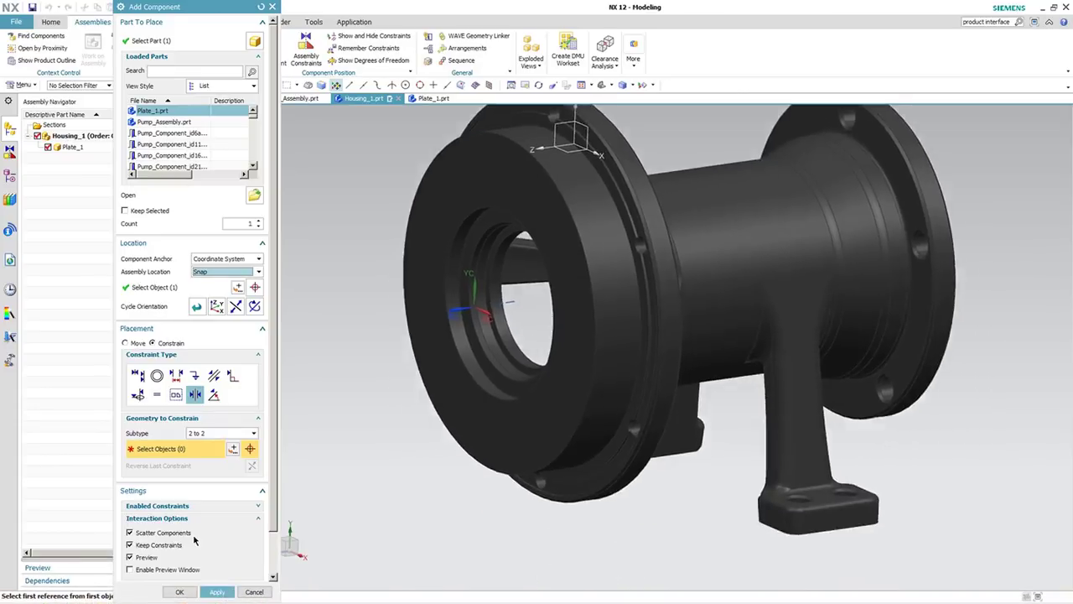
pyautogui.click(189, 595)
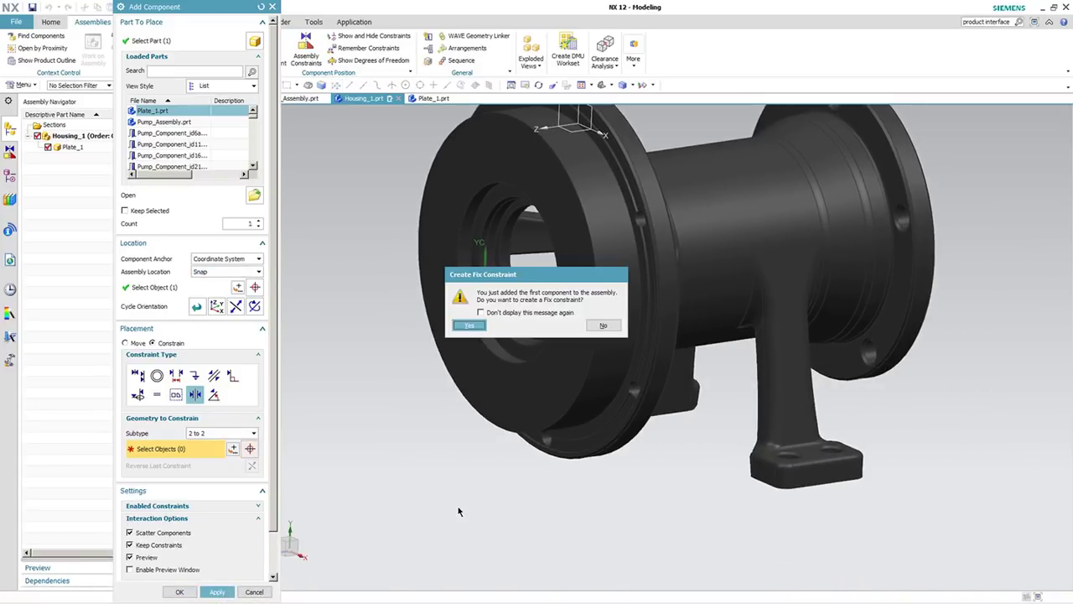
pyautogui.click(470, 325)
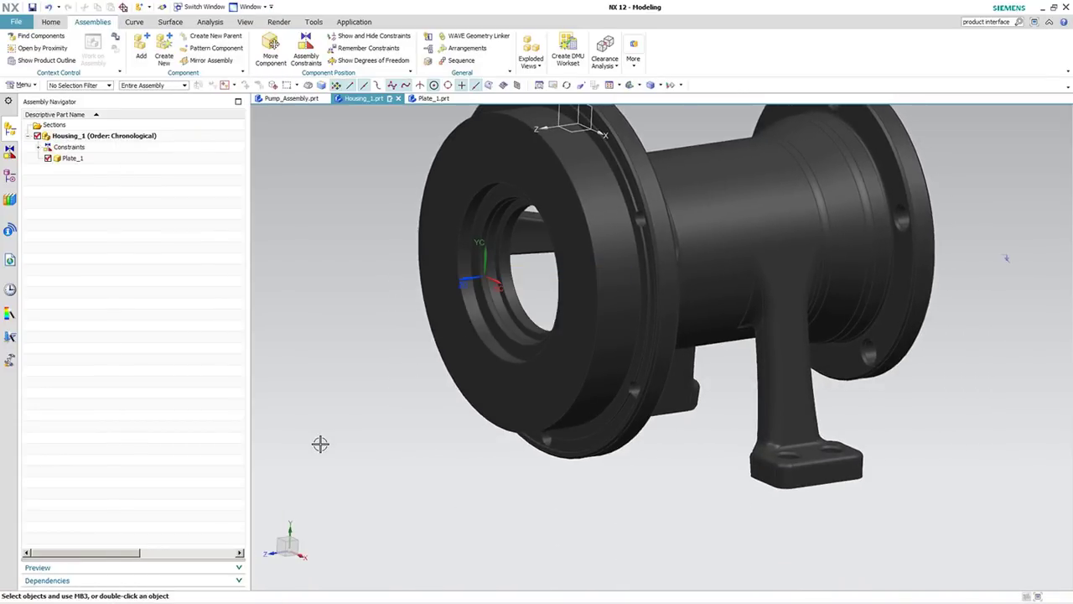
pyautogui.moveTo(323, 436); pyautogui.dragTo(334, 411, button='middle')
pyautogui.press('F8')
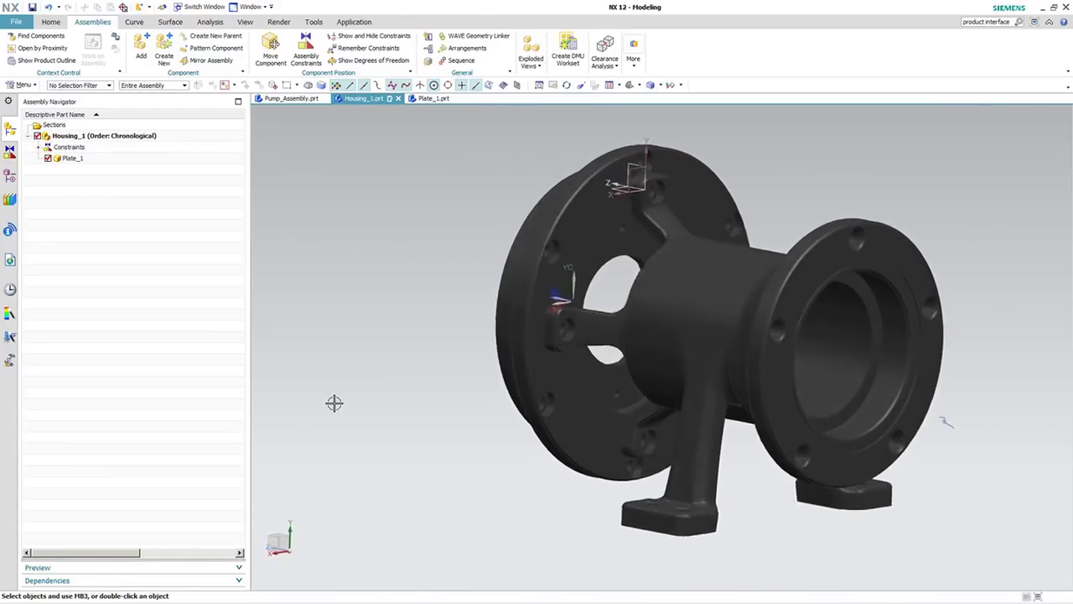
pyautogui.press('Home')
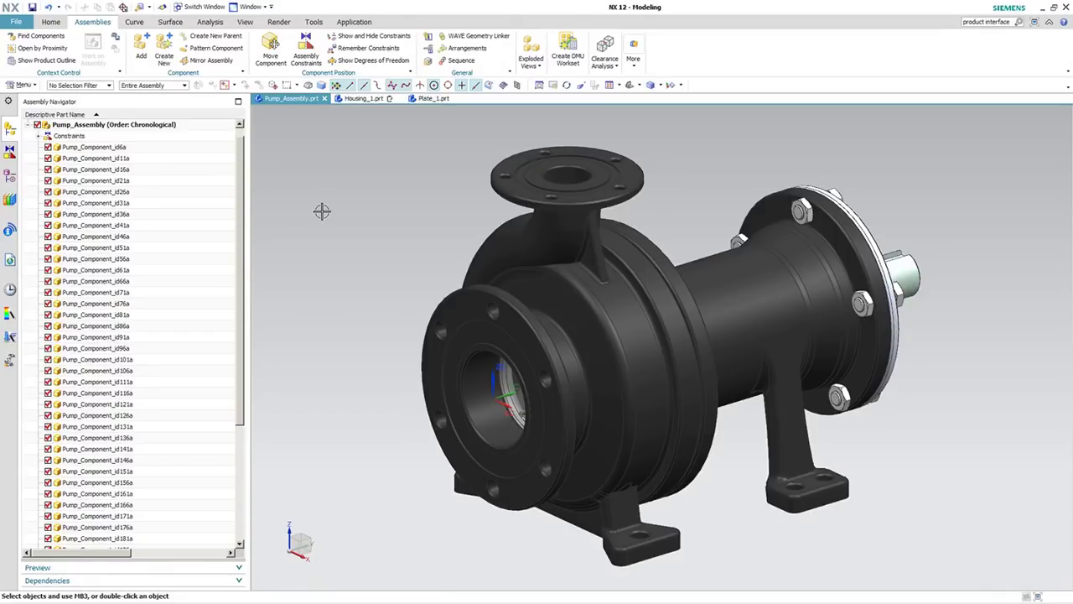
# Step: Review the Assembly Load Options dropdown, cancel leaving Partially Load, and show the Home ribbon
pyautogui.click(17, 22)
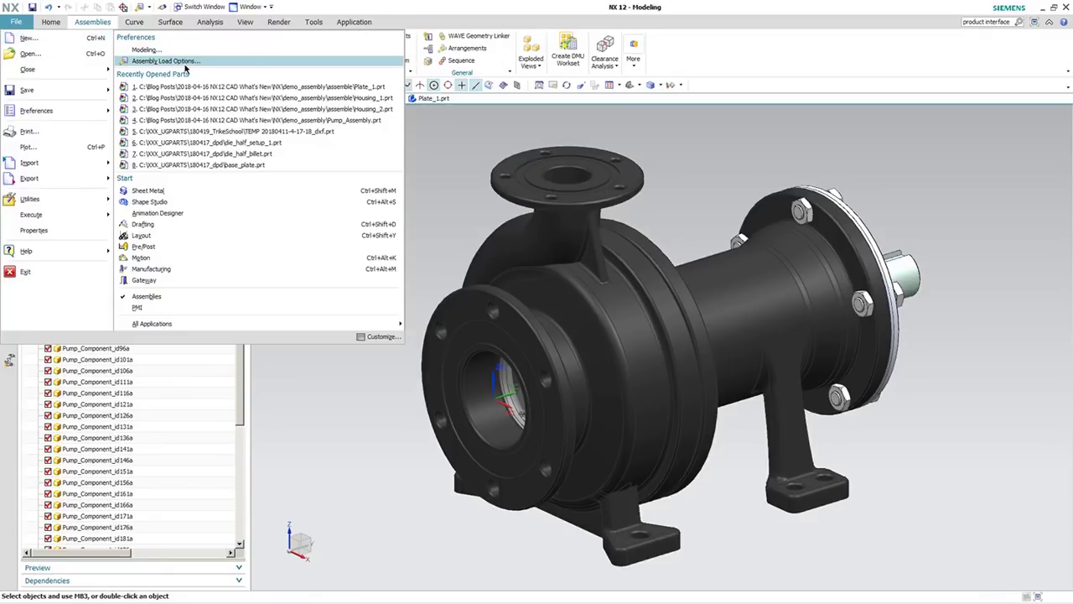
pyautogui.click(168, 63)
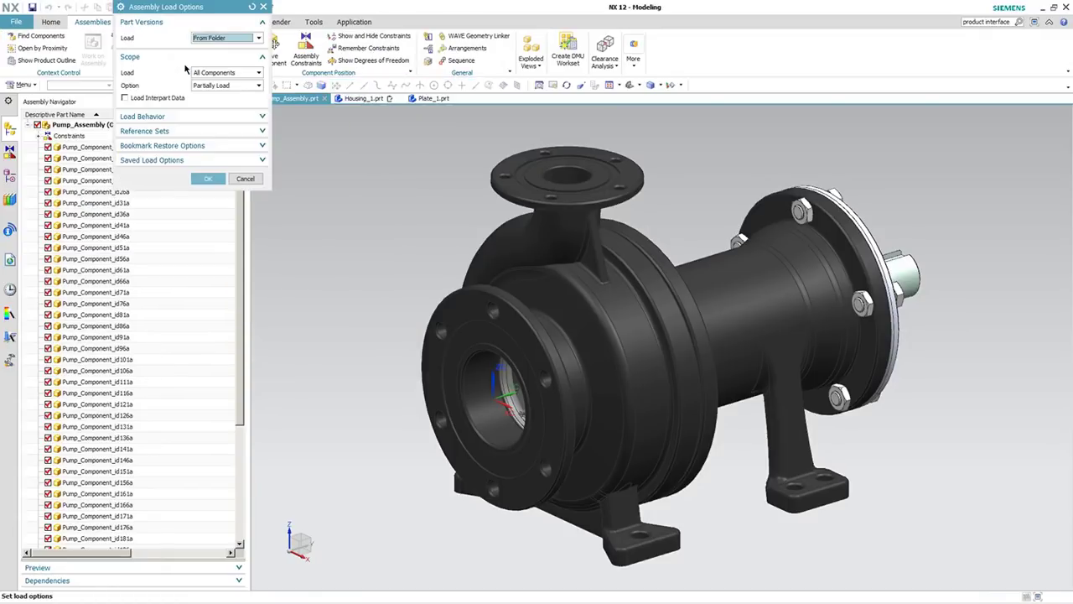
pyautogui.click(239, 87)
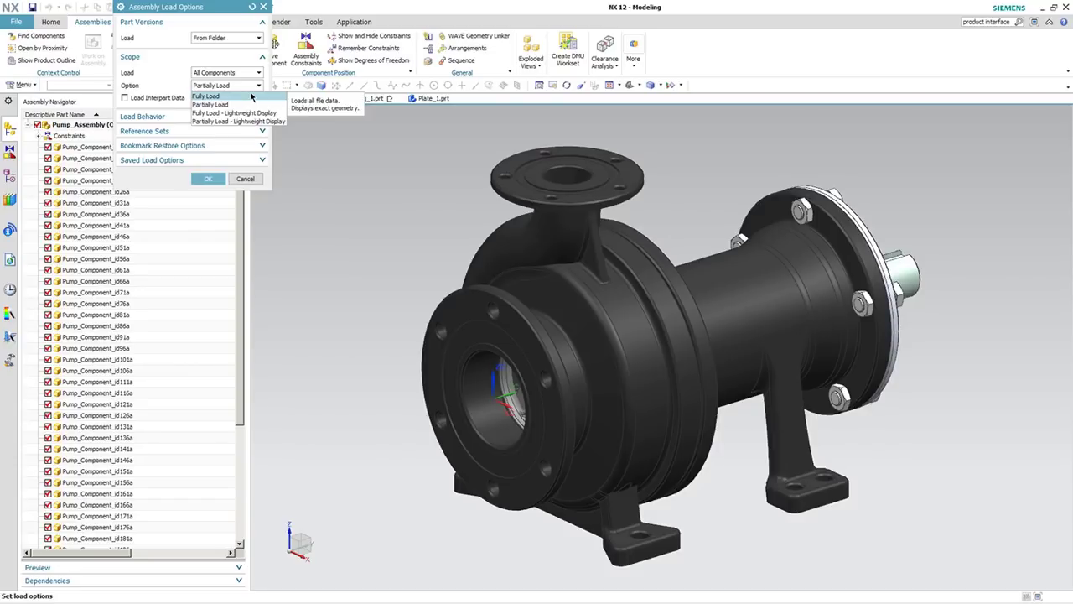
pyautogui.click(251, 183)
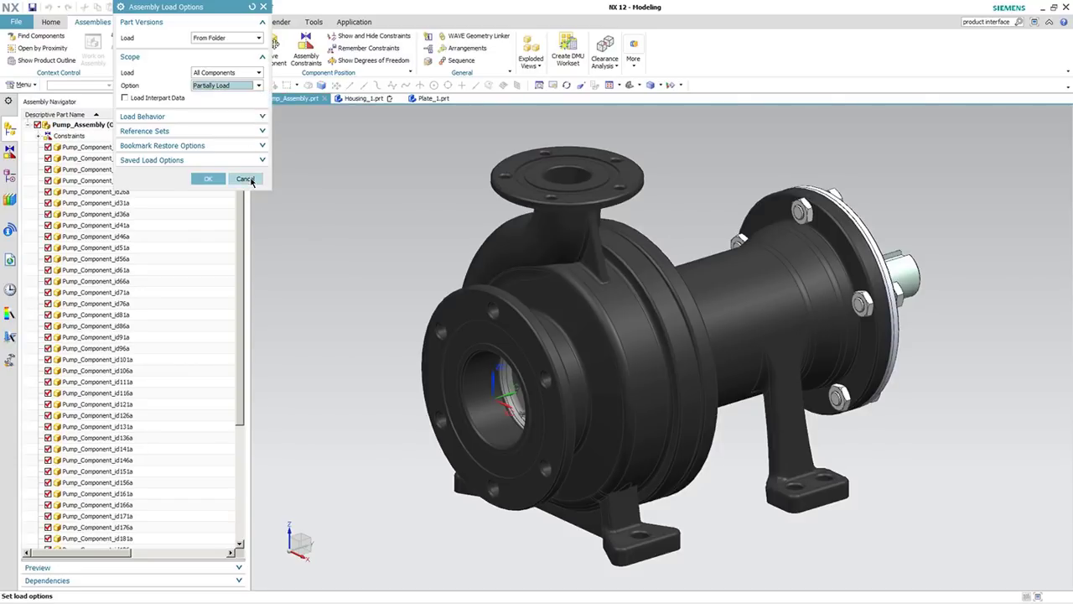
pyautogui.click(255, 181)
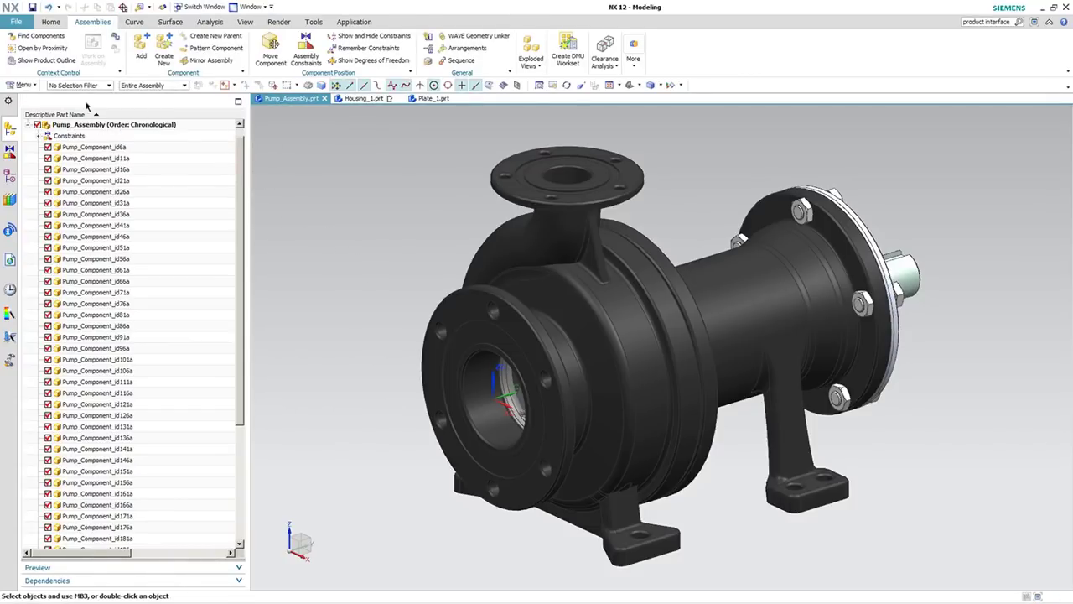
pyautogui.click(50, 22)
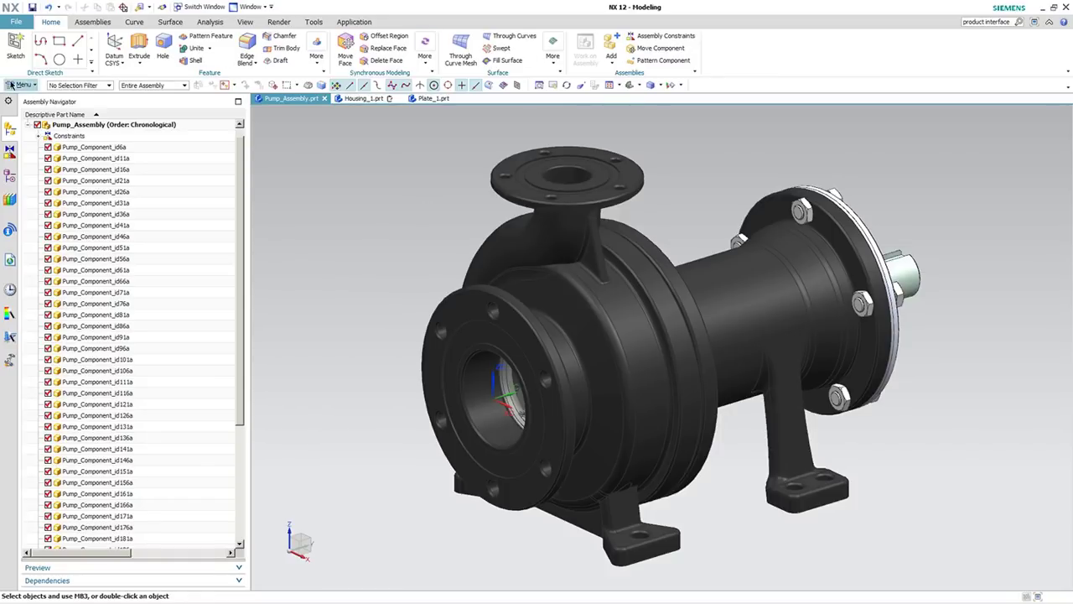
# Step: Reopen Assembly Load Options, check the Option list and Load Behavior, then cancel unchanged
pyautogui.click(17, 23)
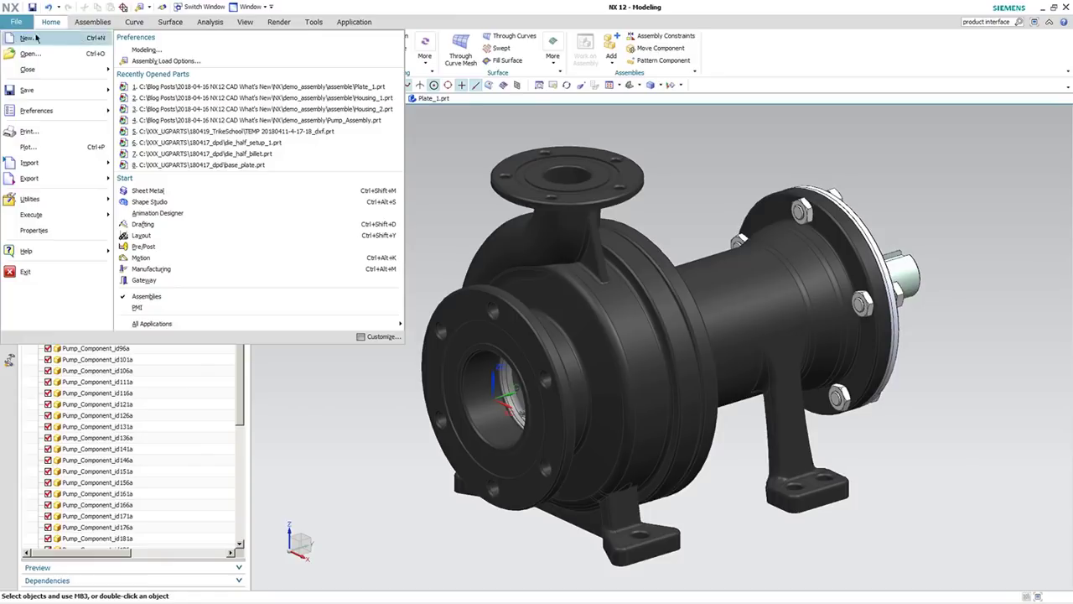
pyautogui.click(180, 62)
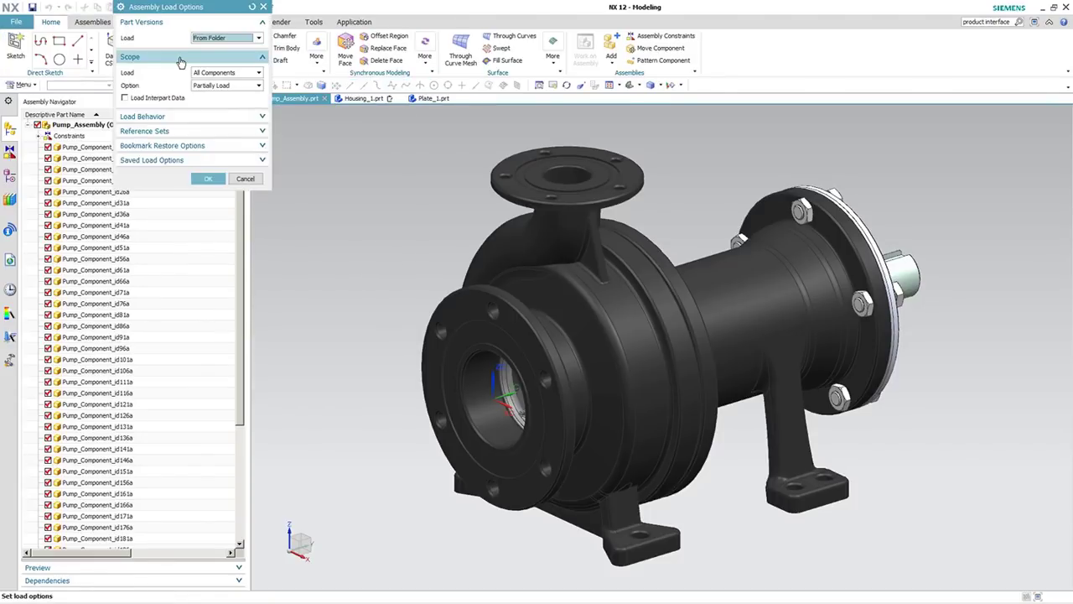
pyautogui.click(213, 87)
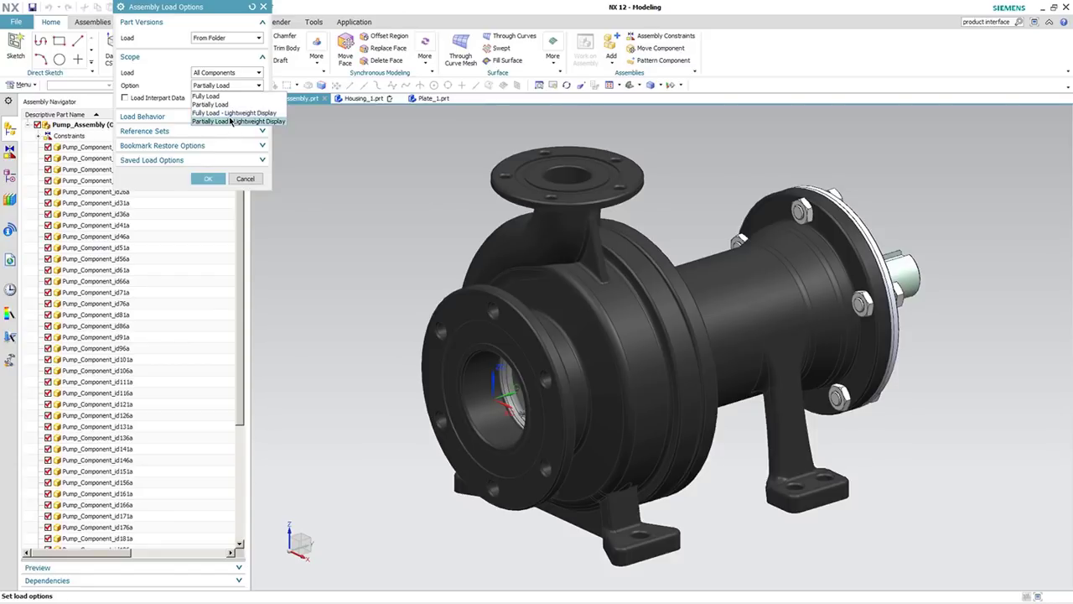
pyautogui.click(153, 121)
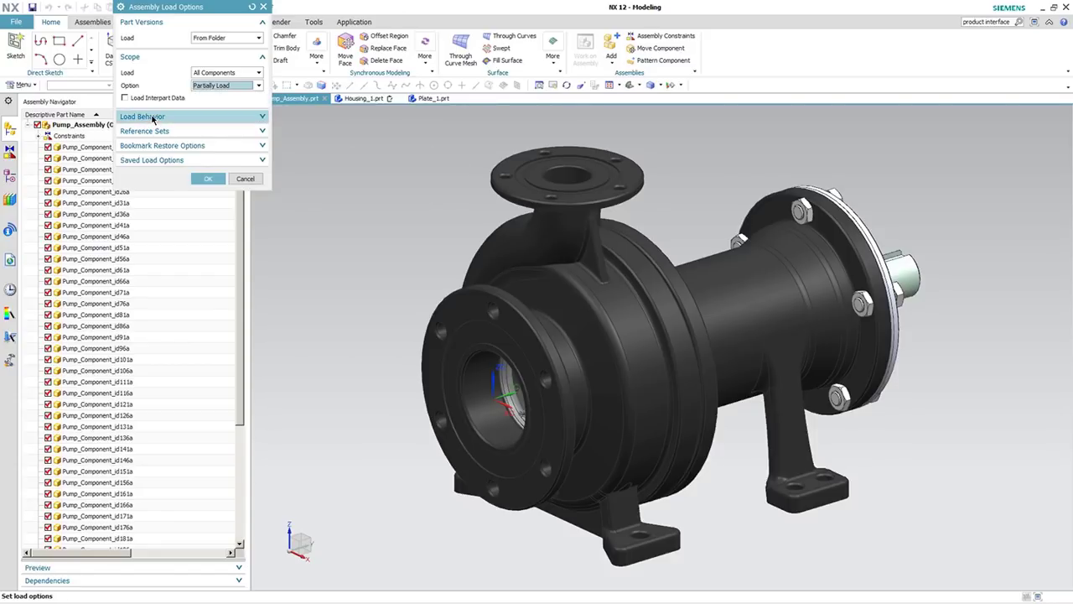
pyautogui.click(208, 120)
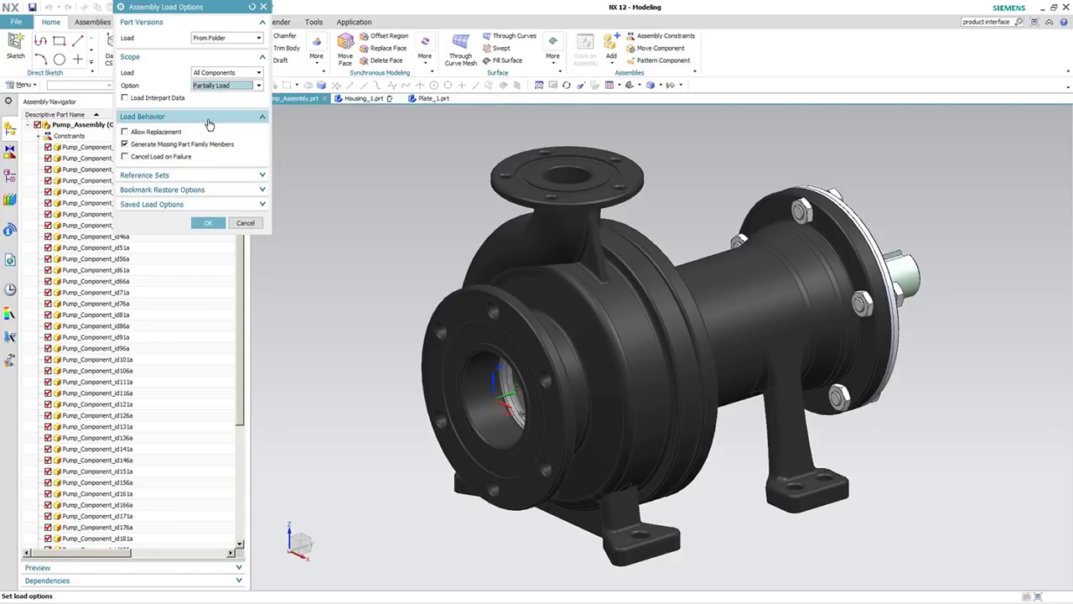
pyautogui.click(209, 121)
pyautogui.click(244, 179)
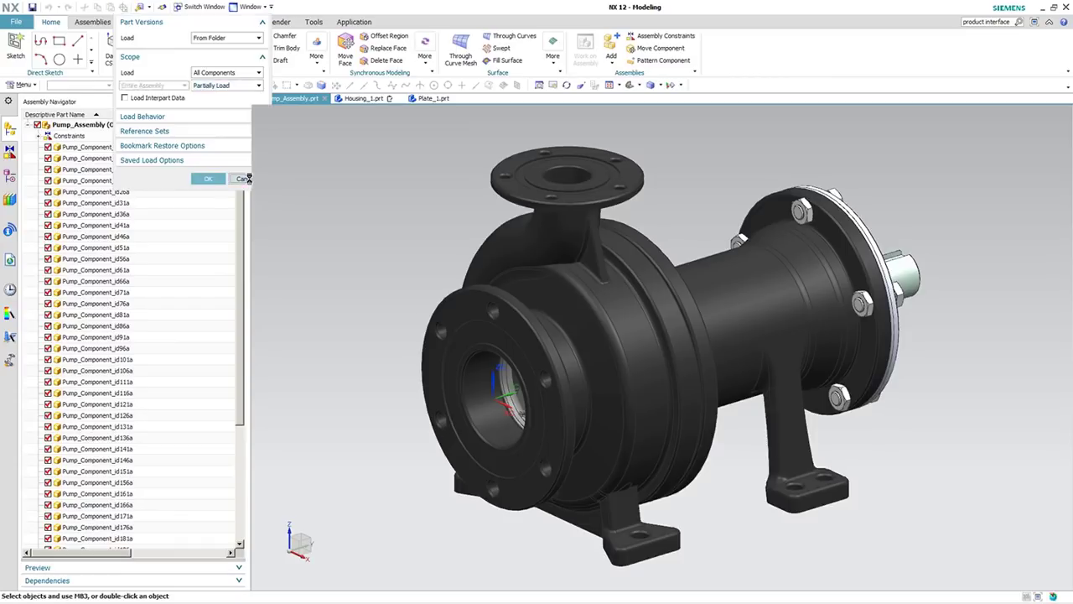
# Step: Turn on the Load State column through the navigator's Columns > Configure settings
pyautogui.rightClick(157, 120)
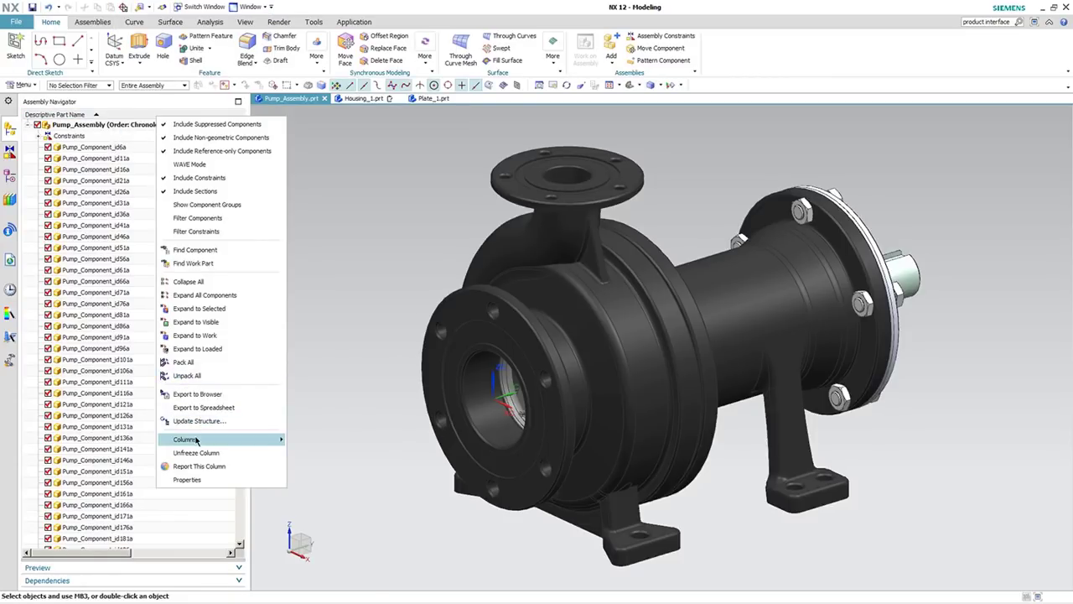
pyautogui.moveTo(196, 441)
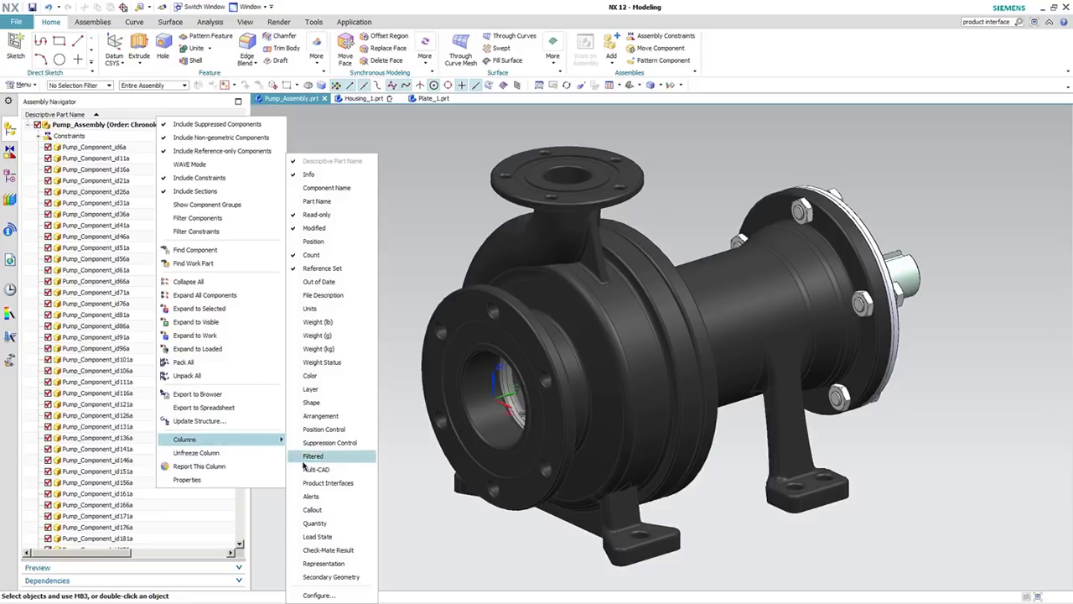
pyautogui.click(320, 596)
pyautogui.moveTo(237, 63); pyautogui.dragTo(239, 124)
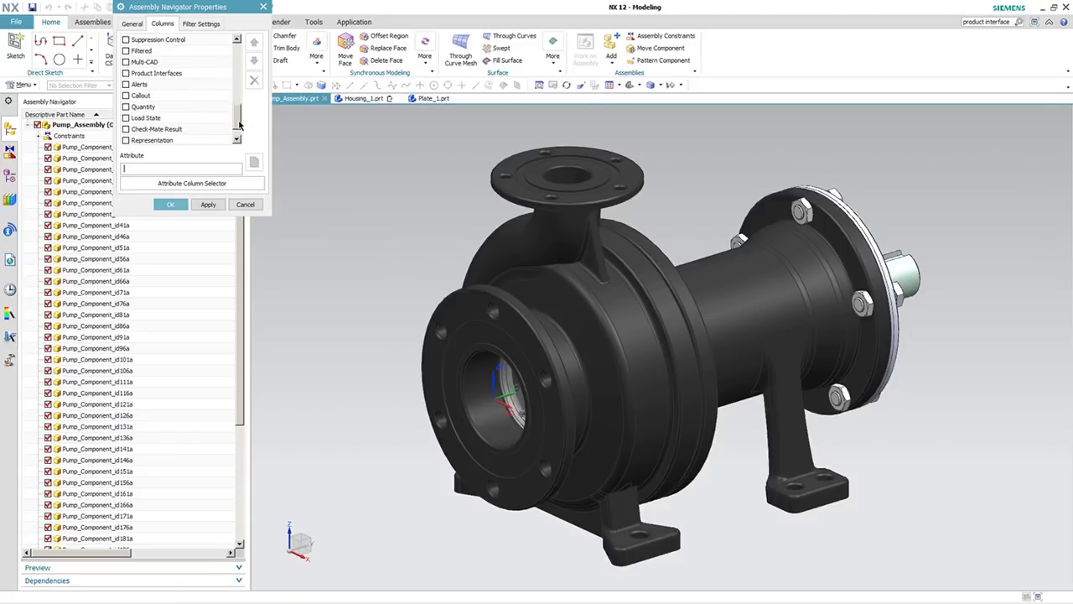
pyautogui.click(127, 119)
pyautogui.click(171, 206)
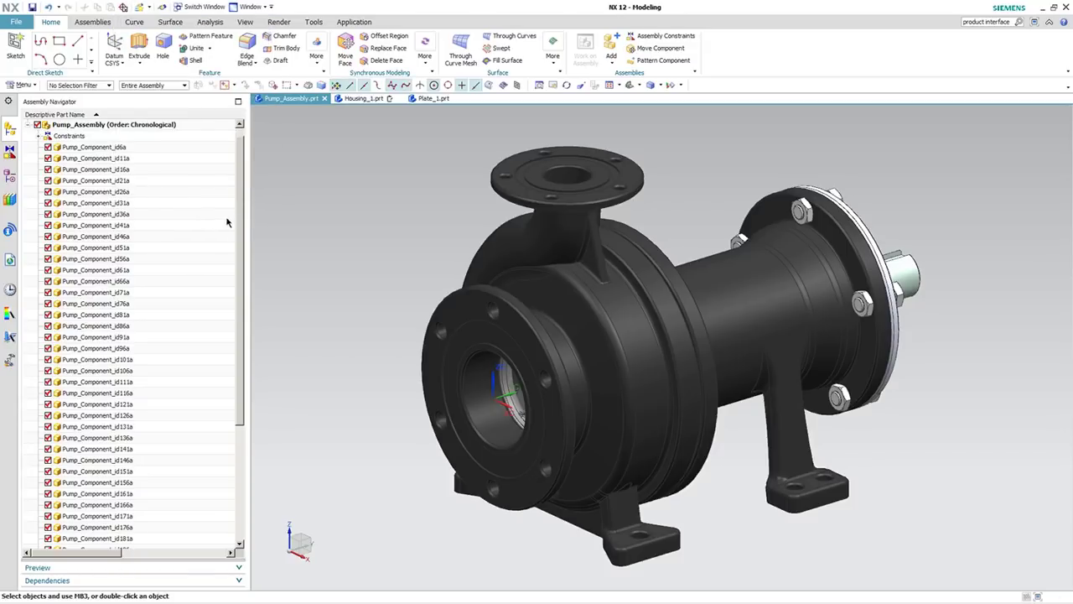
# Step: Widen the Assembly Navigator to show the new column, then narrow it back
pyautogui.moveTo(248, 224); pyautogui.dragTo(541, 220)
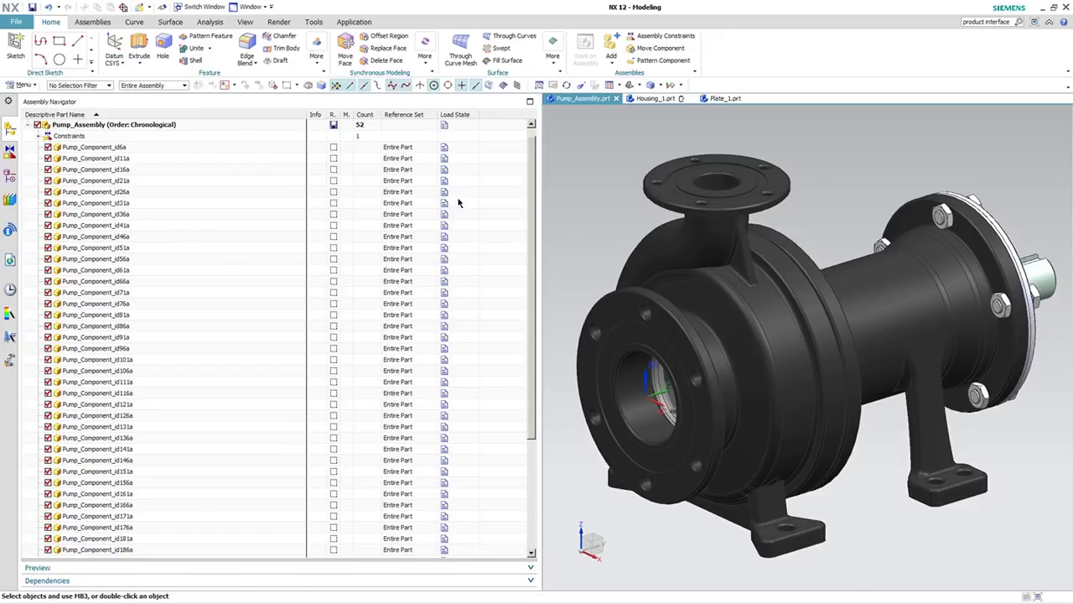
pyautogui.moveTo(456, 173)
pyautogui.moveTo(541, 186); pyautogui.dragTo(359, 188)
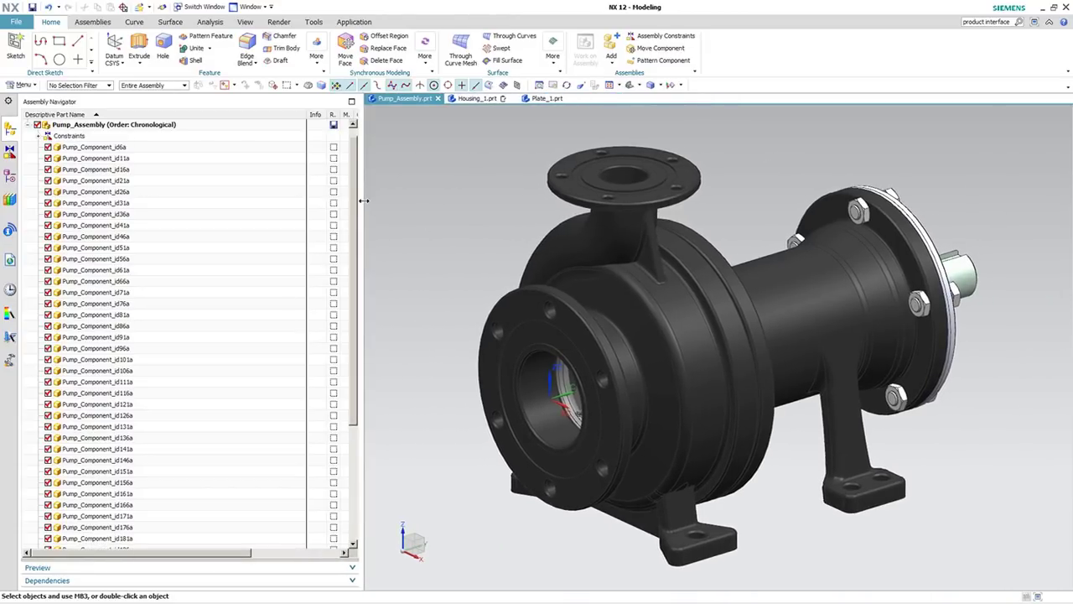
pyautogui.moveTo(360, 201); pyautogui.dragTo(295, 203)
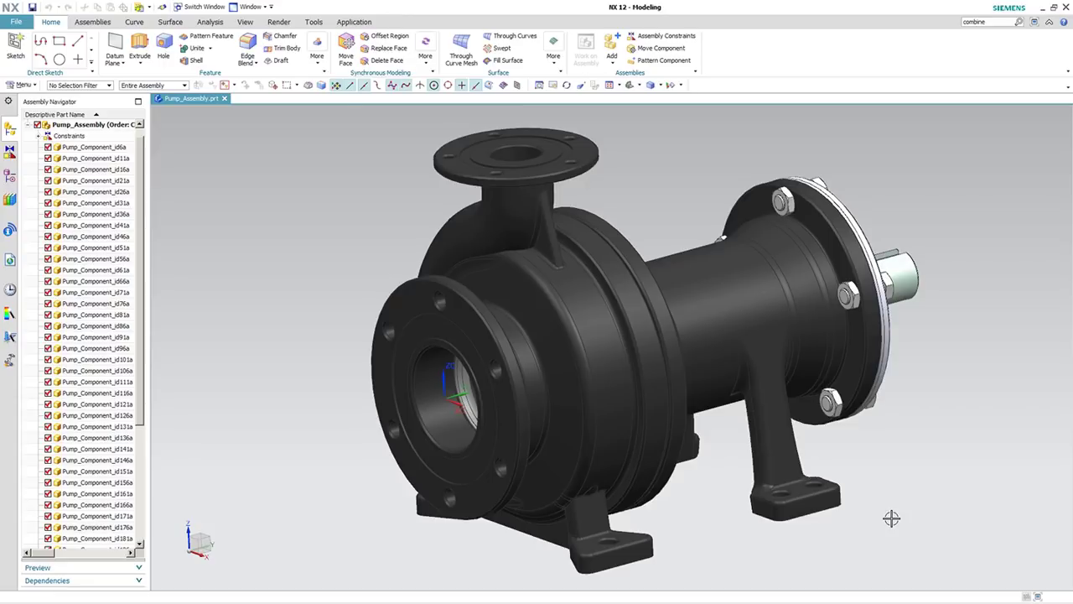
# Step: View the DMU templates in File > New, cancel, and switch to the Assemblies ribbon
pyautogui.click(16, 22)
pyautogui.click(27, 37)
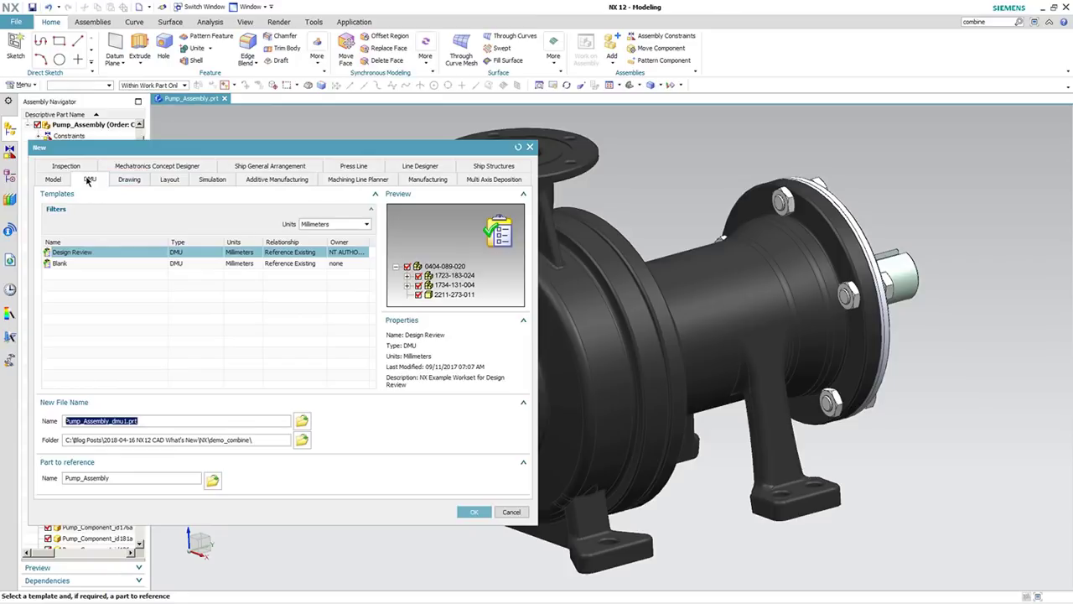
pyautogui.click(90, 180)
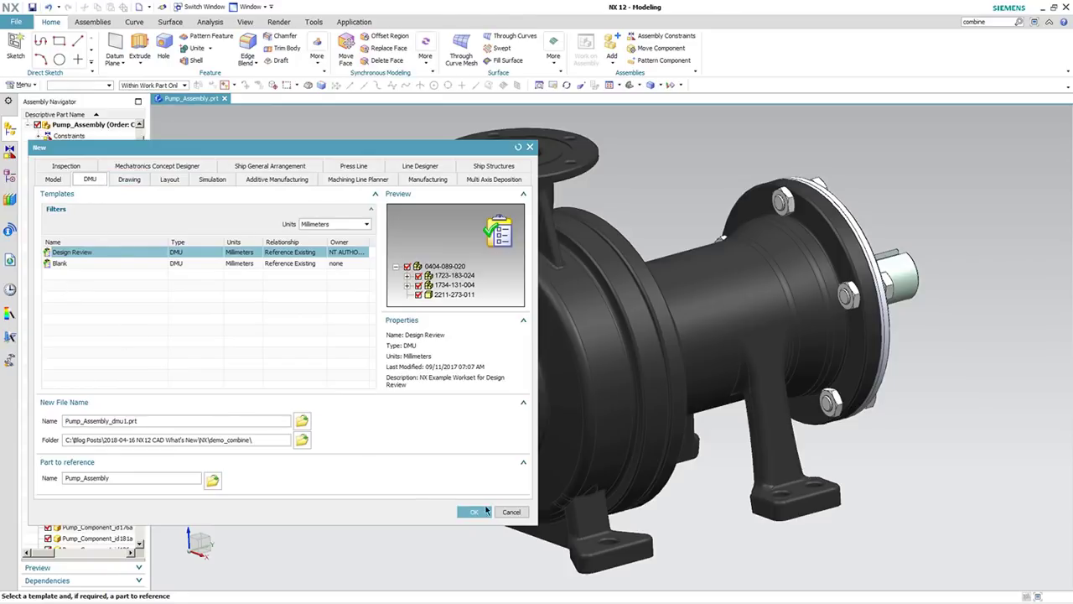
pyautogui.click(511, 512)
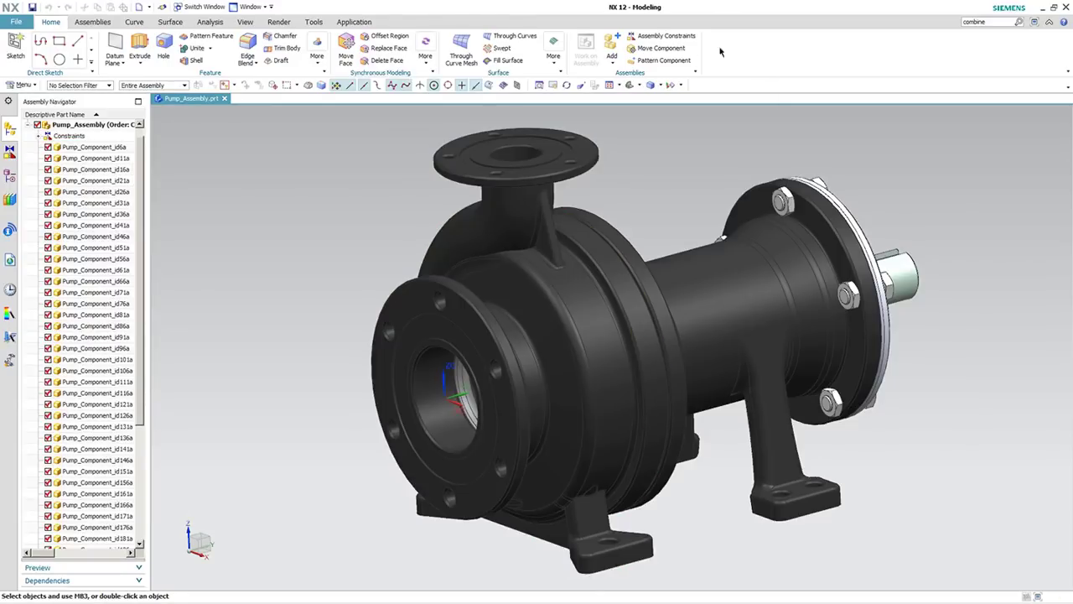
pyautogui.click(93, 26)
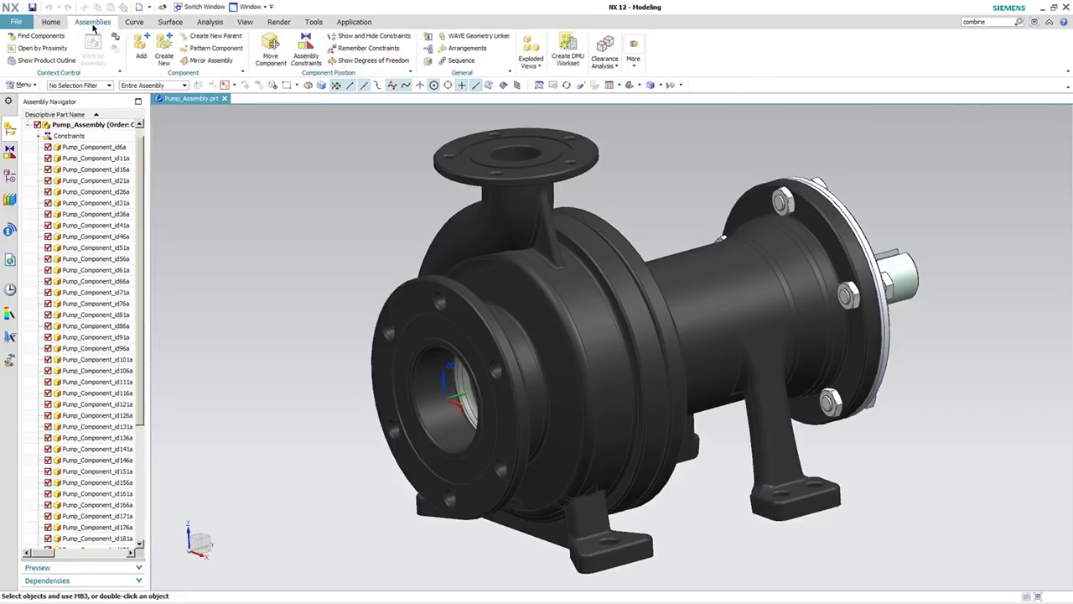
# Step: Create a DMU workset from the Design Review template, opening Pump_Assembly_dmu1.prt
pyautogui.click(562, 58)
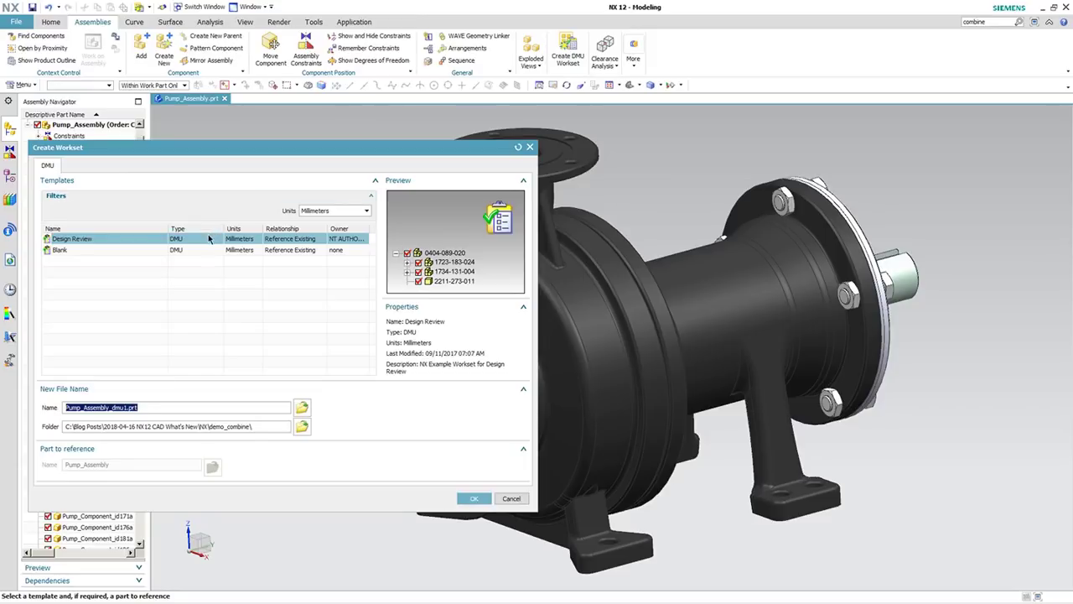
pyautogui.click(210, 239)
pyautogui.click(475, 499)
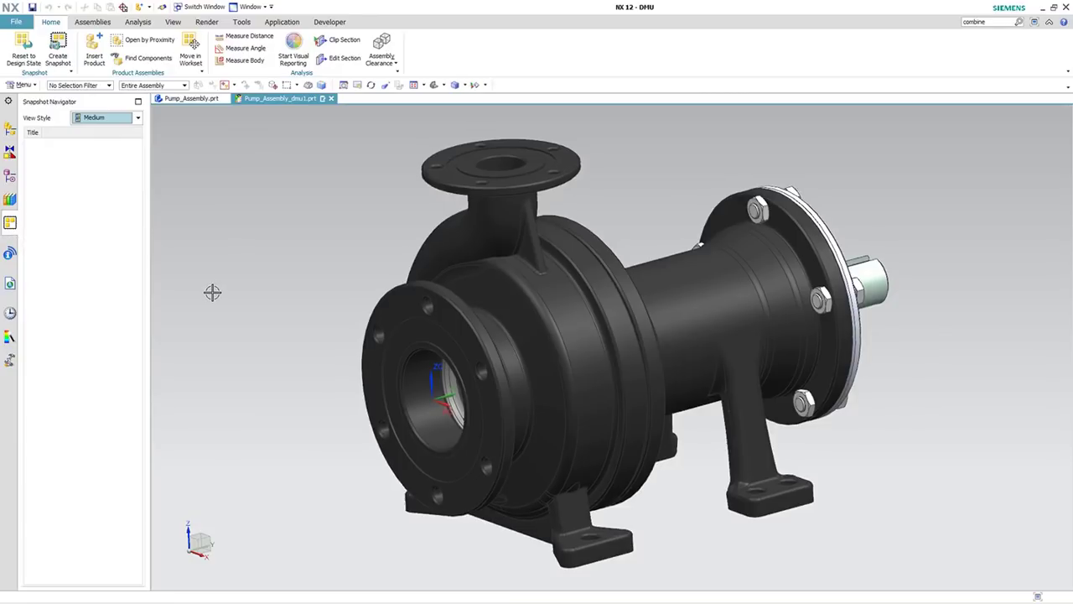
pyautogui.scroll(-3, 212, 291)
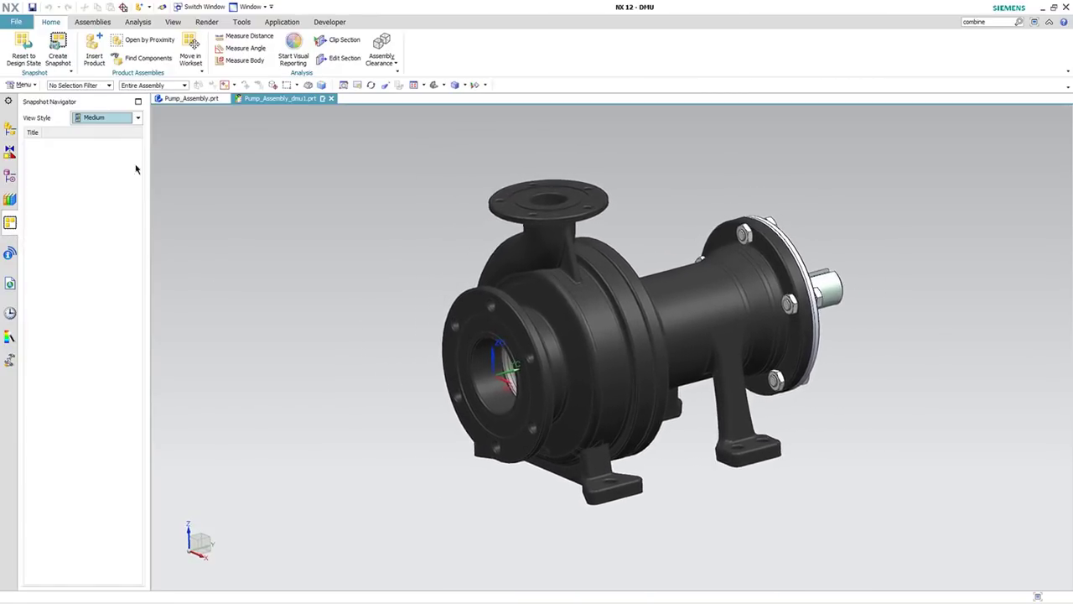
# Step: Cancel Insert Product, then start Move In Workset on the DMU workset
pyautogui.click(94, 48)
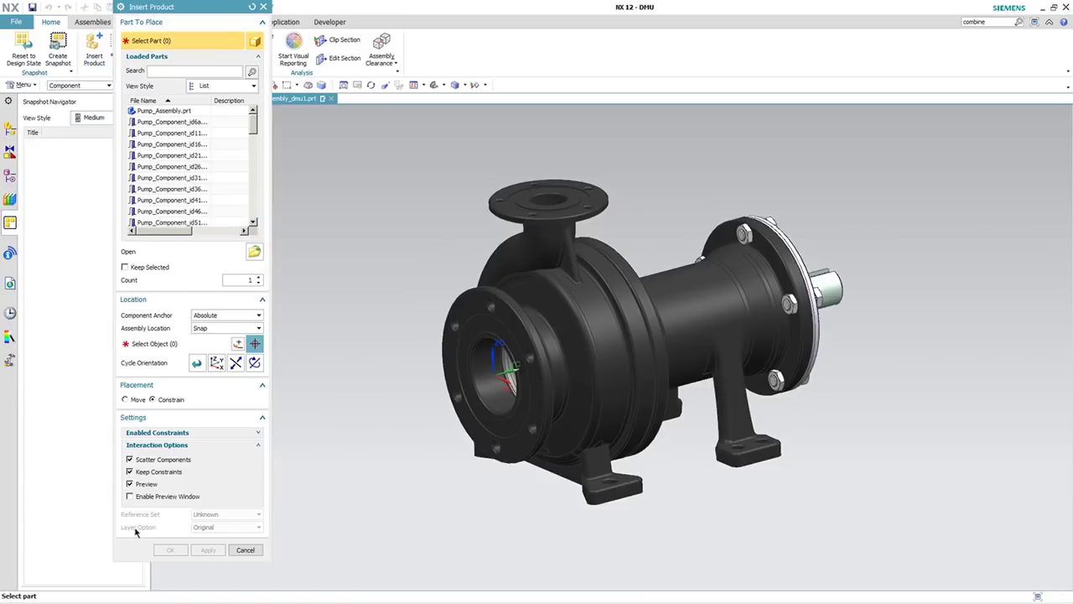
pyautogui.click(244, 550)
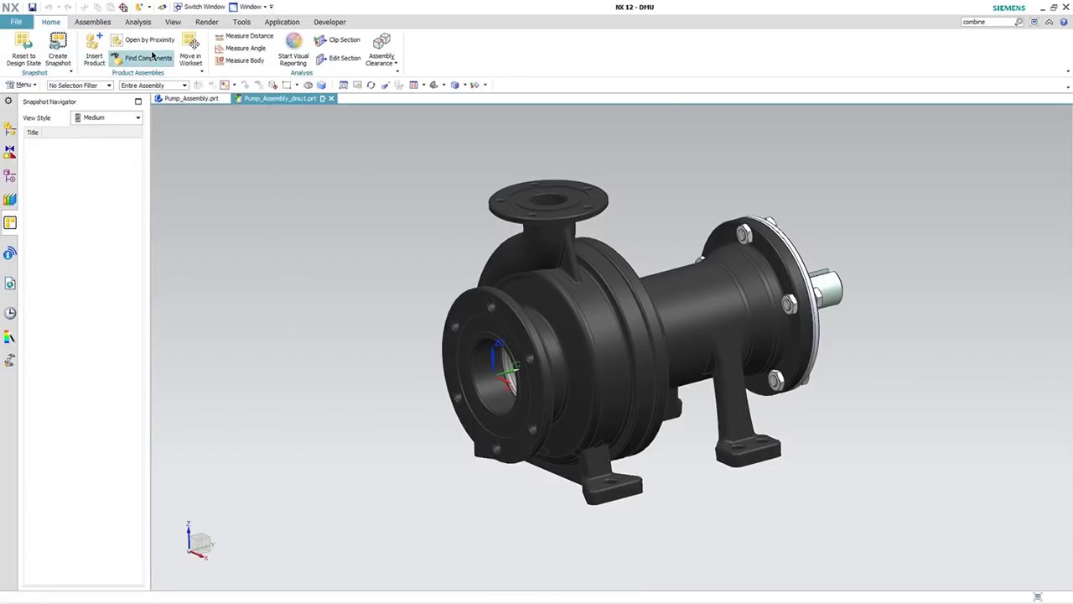
pyautogui.click(190, 52)
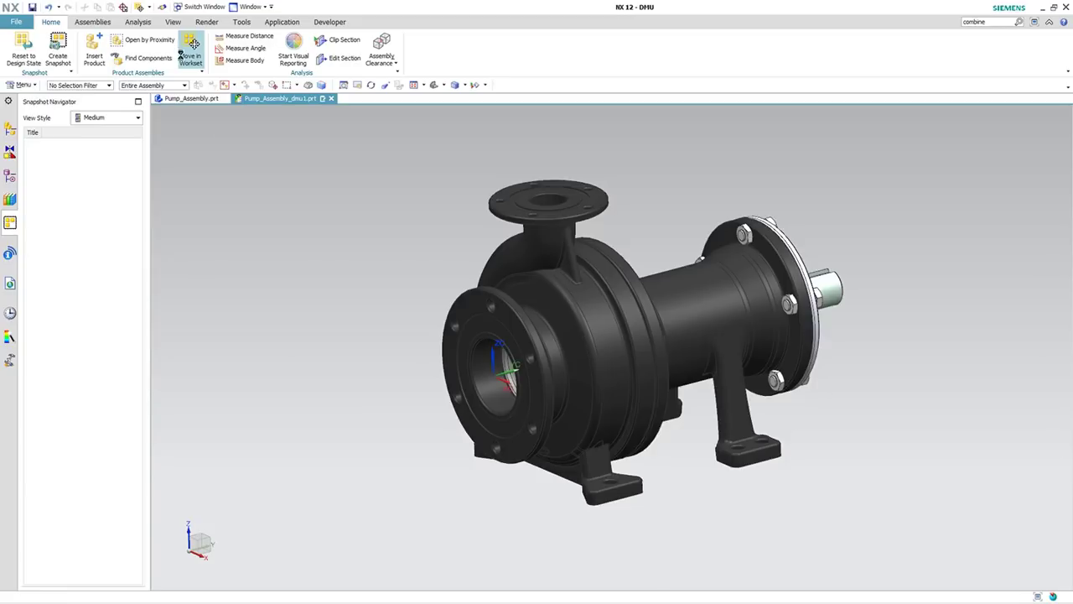
# Step: Pick PUMP_COMPONENT_ID256A via QuickPick and drag it along ZC away from the pump, then apply
pyautogui.click(608, 380)
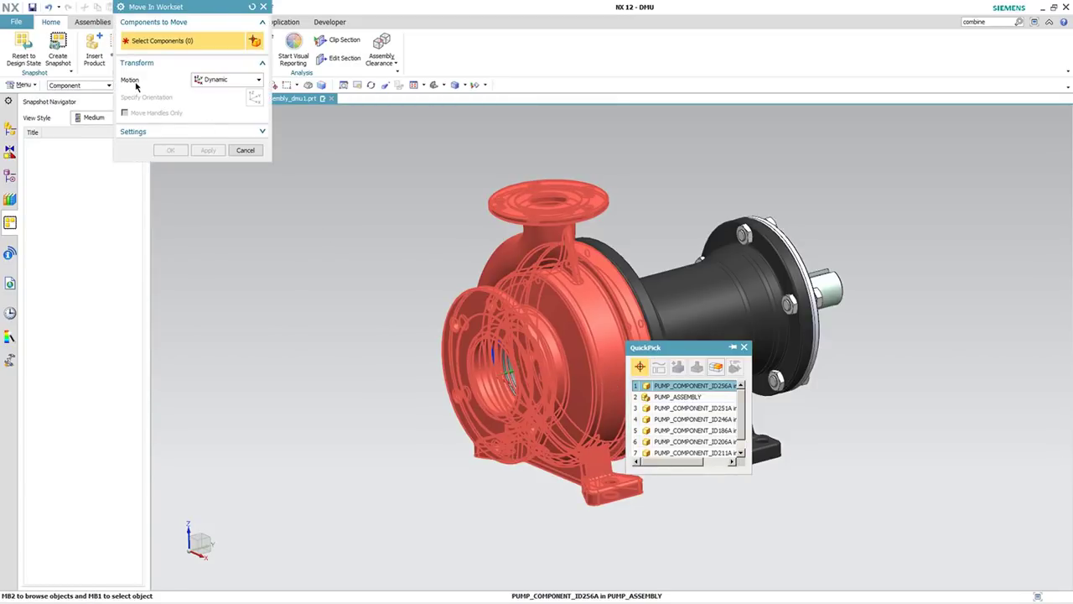
pyautogui.click(680, 388)
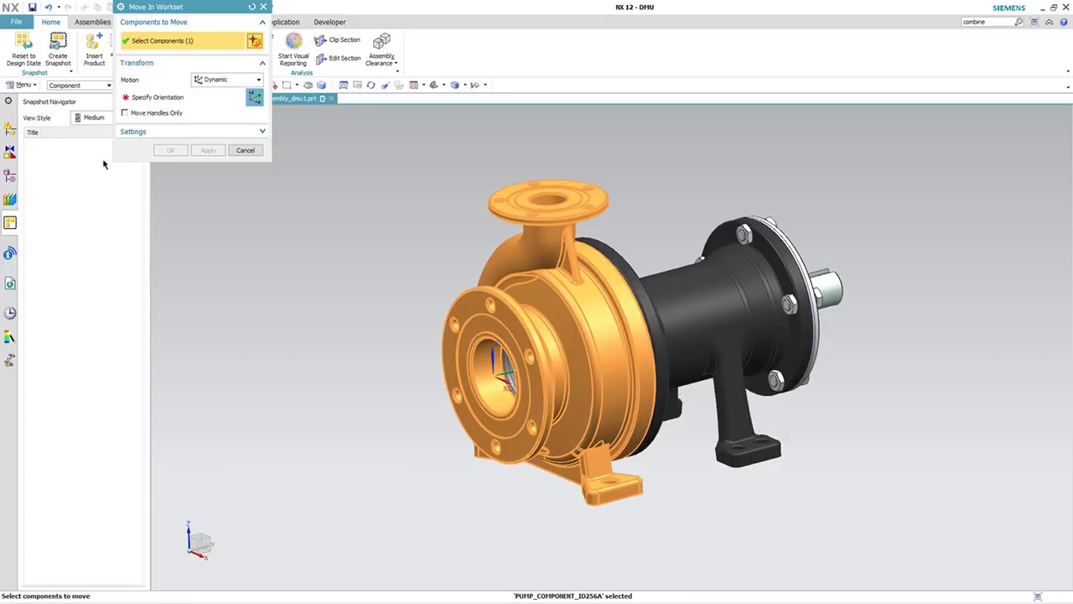
pyautogui.click(156, 97)
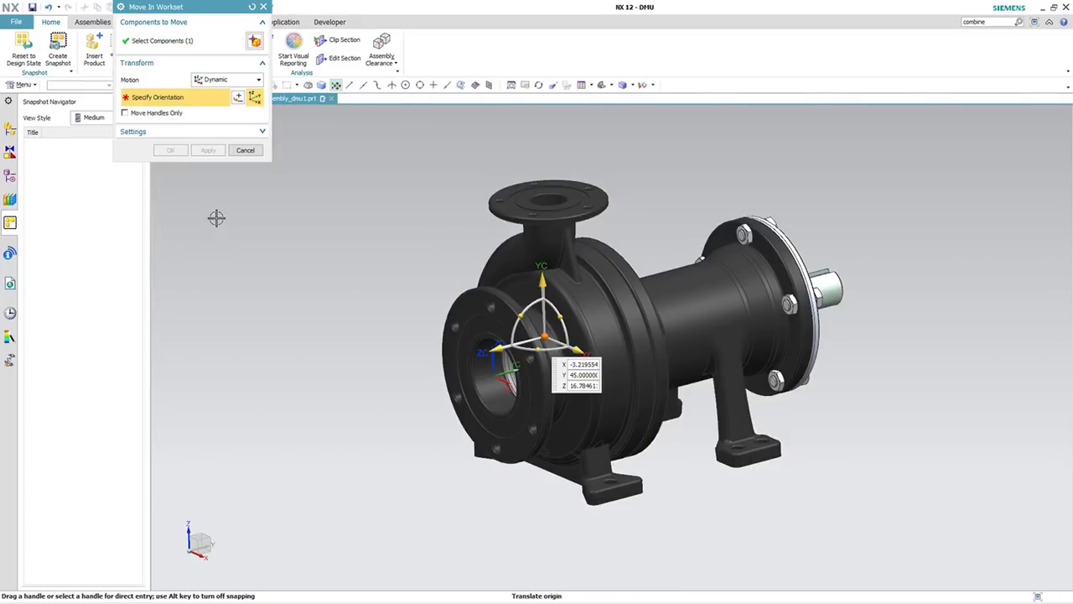
pyautogui.moveTo(495, 349); pyautogui.dragTo(287, 403)
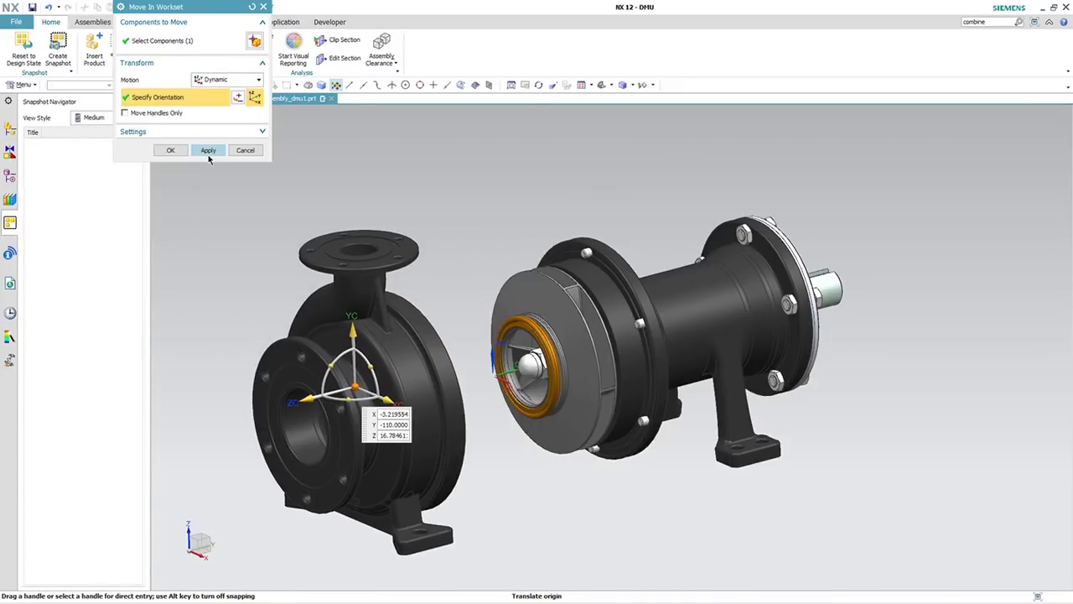
pyautogui.click(208, 150)
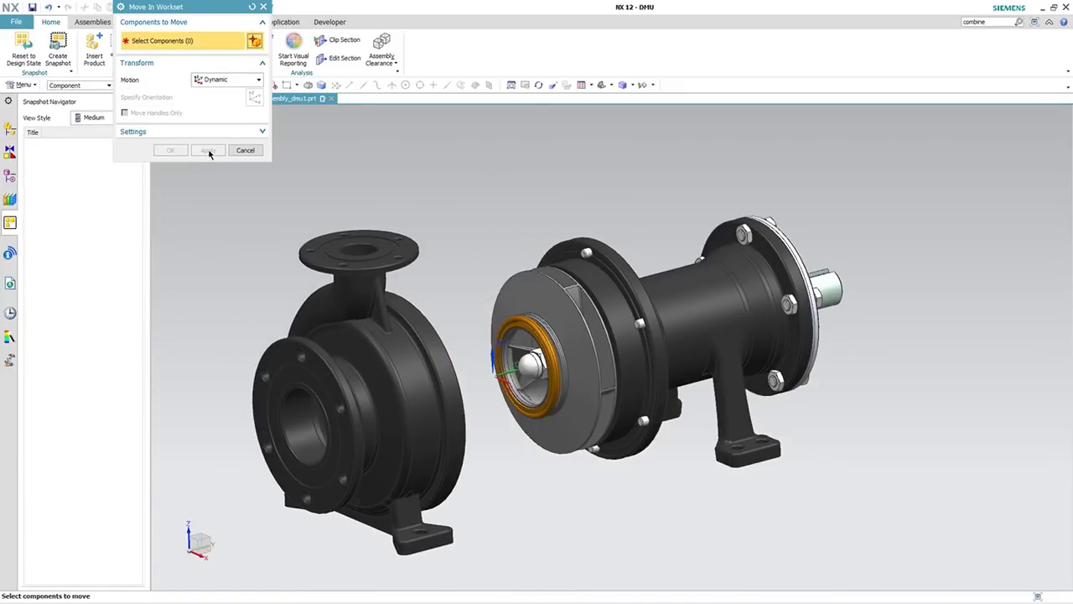
pyautogui.click(244, 150)
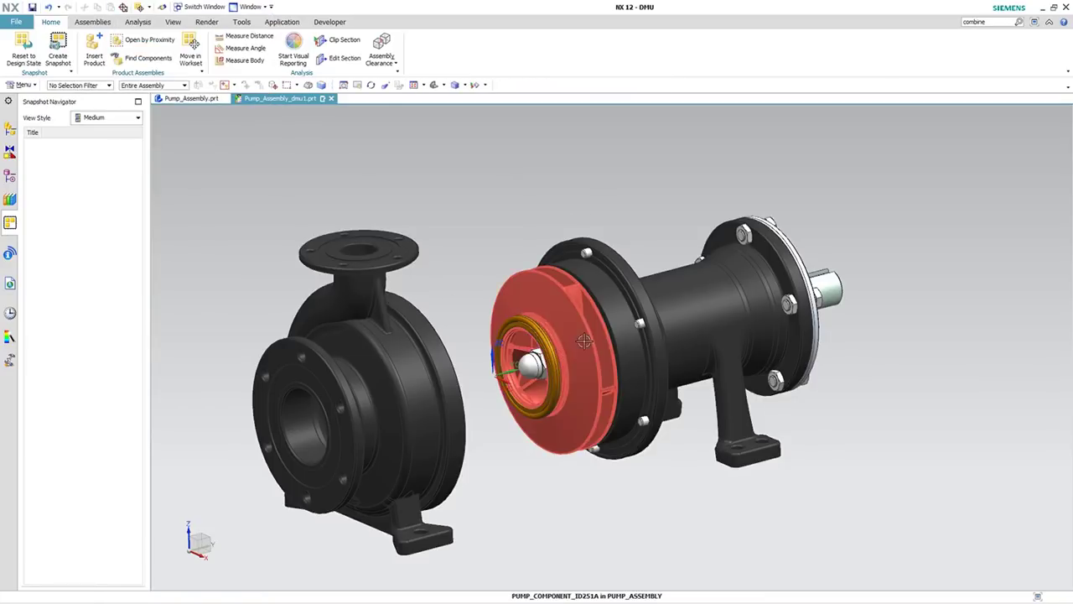
# Step: Take Snapshot 1 of the separated pump, reset to design state, fit, and take Snapshot 2
pyautogui.click(66, 54)
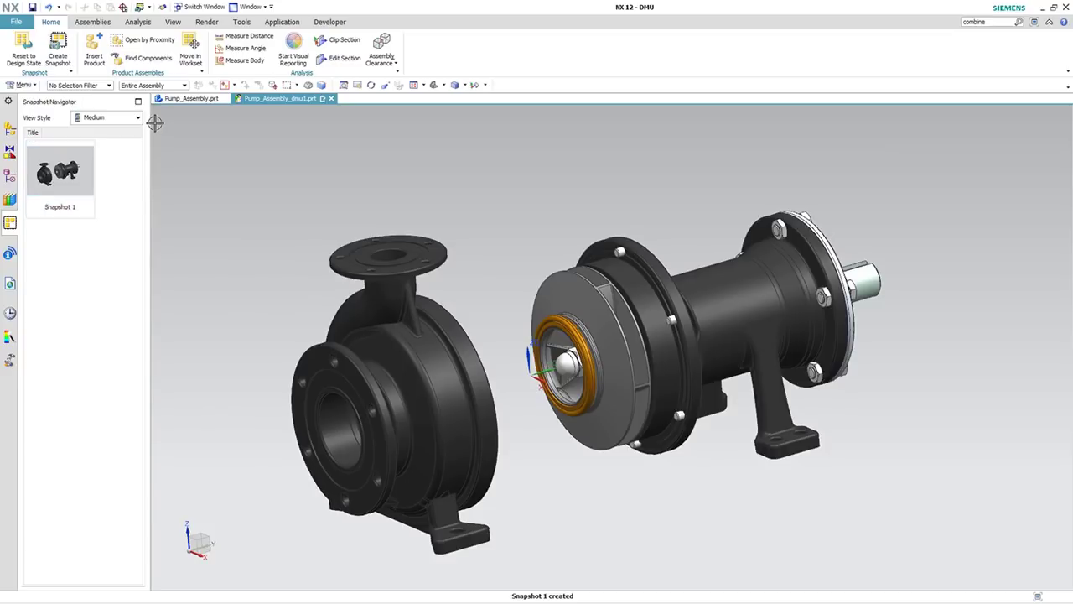
pyautogui.click(30, 52)
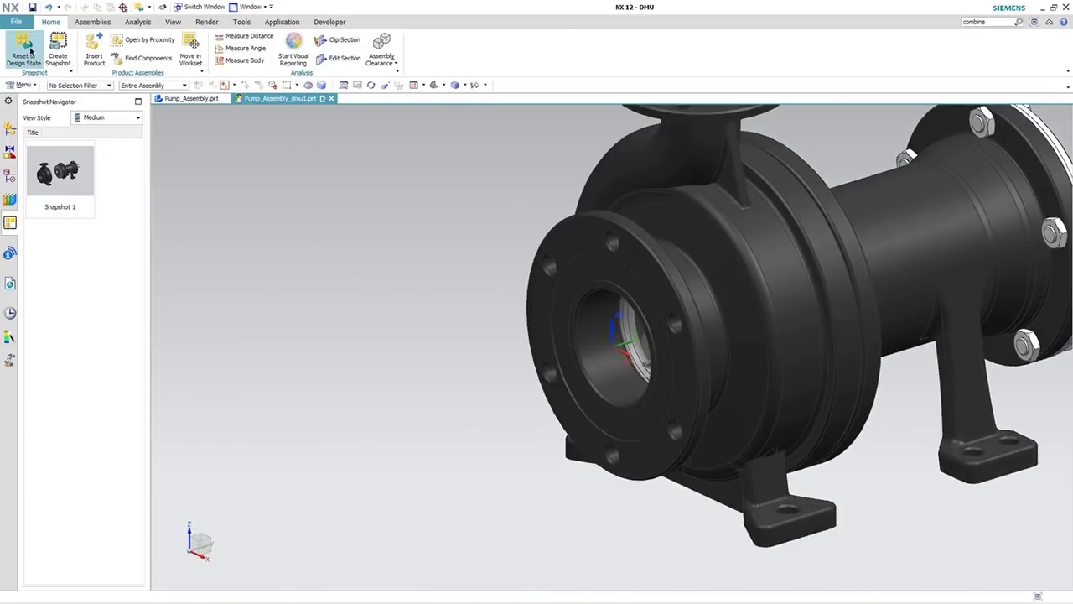
pyautogui.hotkey('ctrl', 'f')
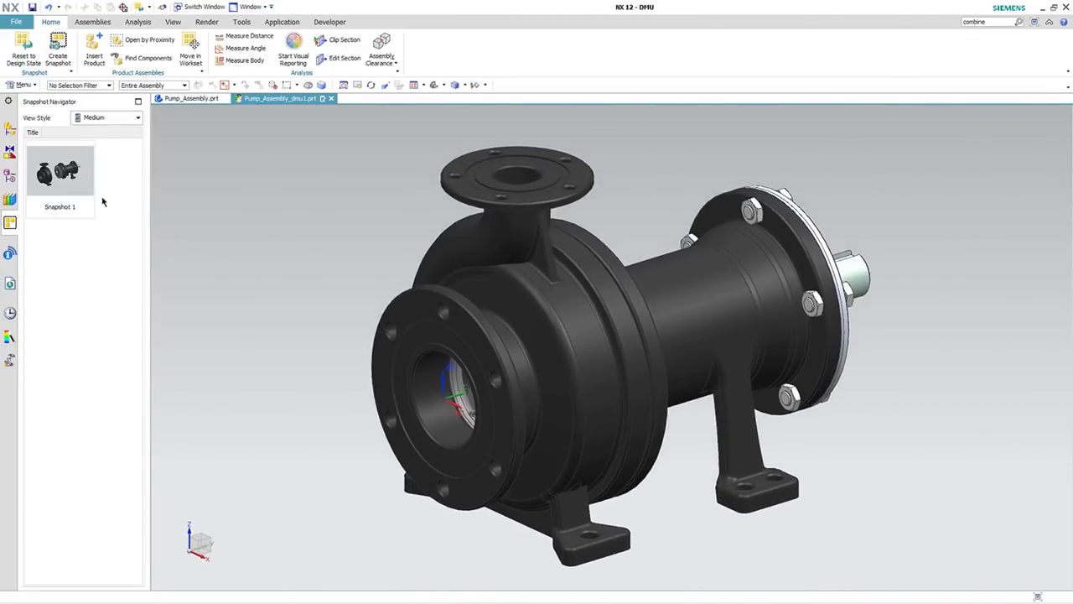
pyautogui.click(71, 45)
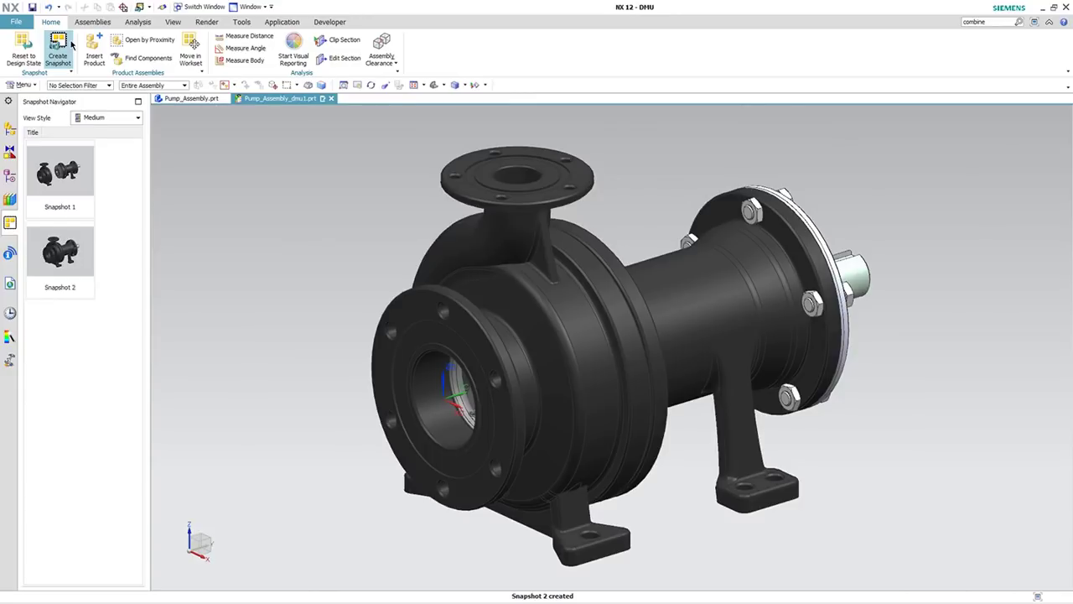
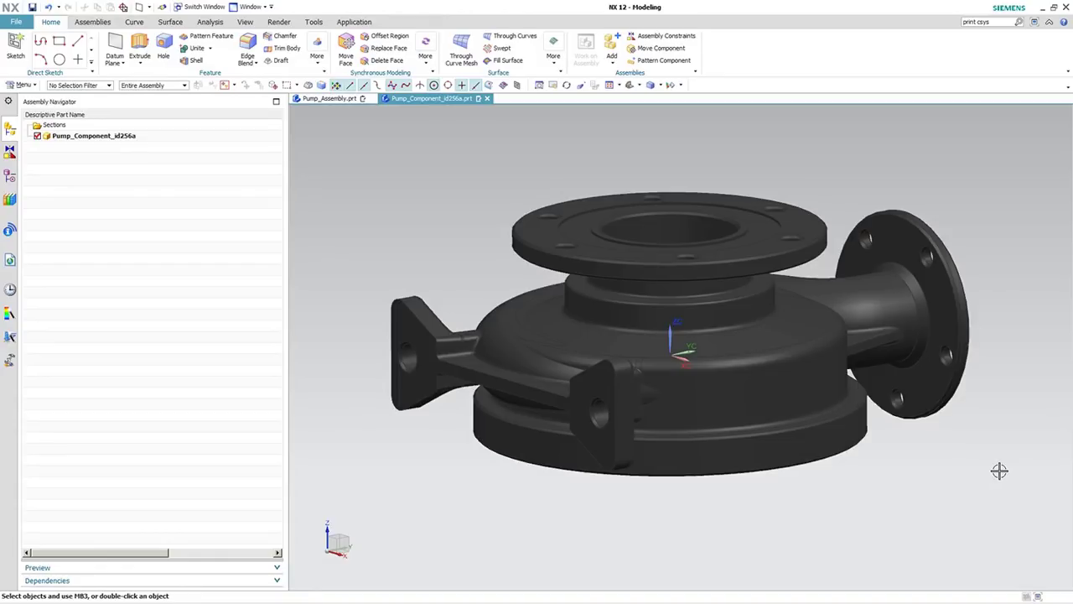
# Step: Create a minimum-height print CSYS on the pump housing, then delete it
pyautogui.click(117, 64)
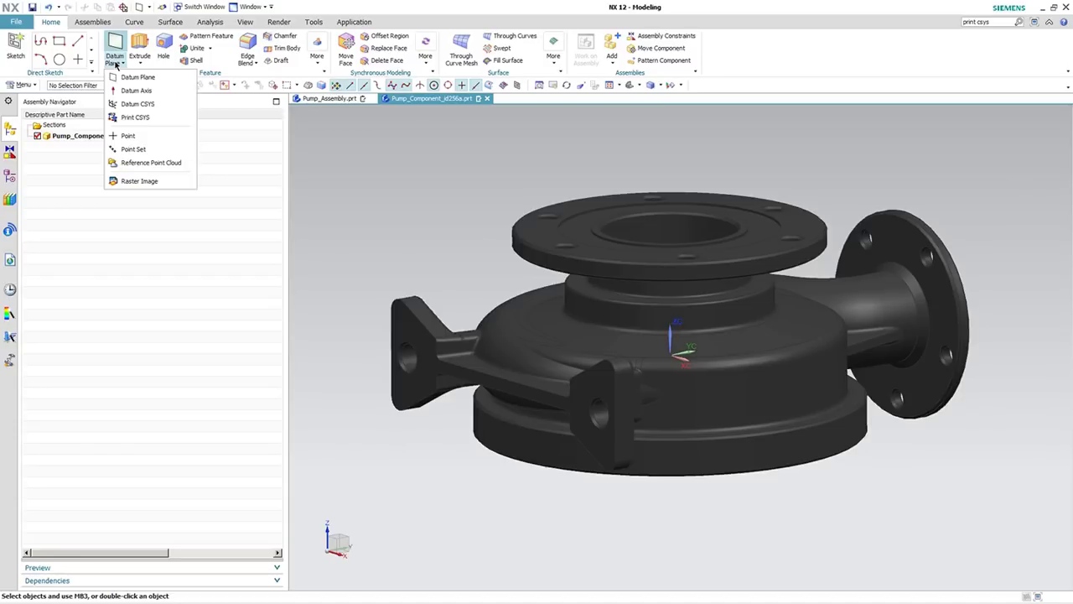
pyautogui.click(150, 119)
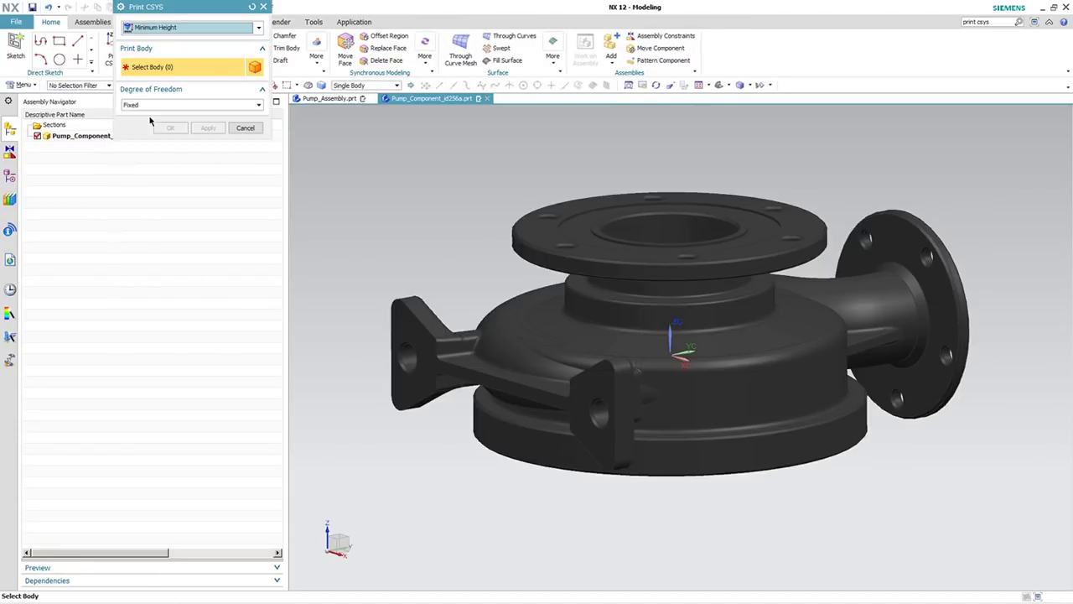
pyautogui.click(258, 28)
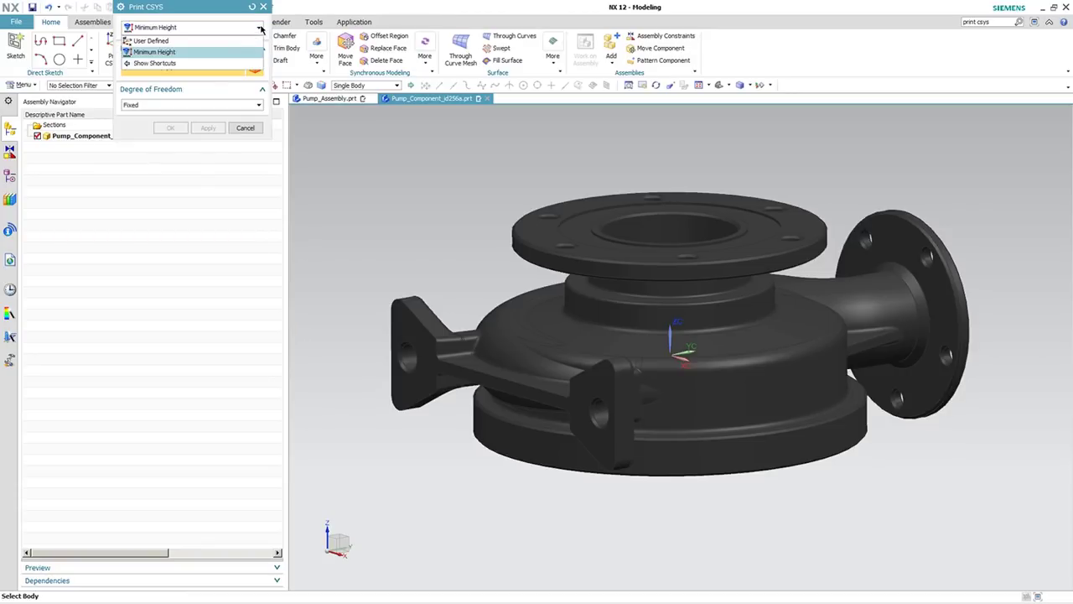
pyautogui.click(174, 53)
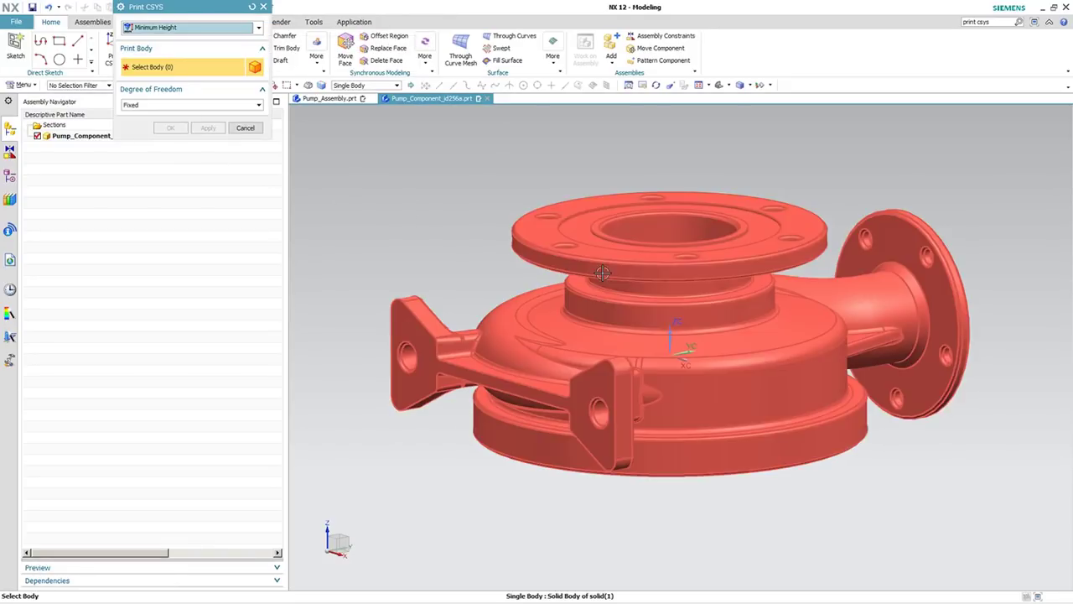
pyautogui.click(602, 273)
pyautogui.click(172, 128)
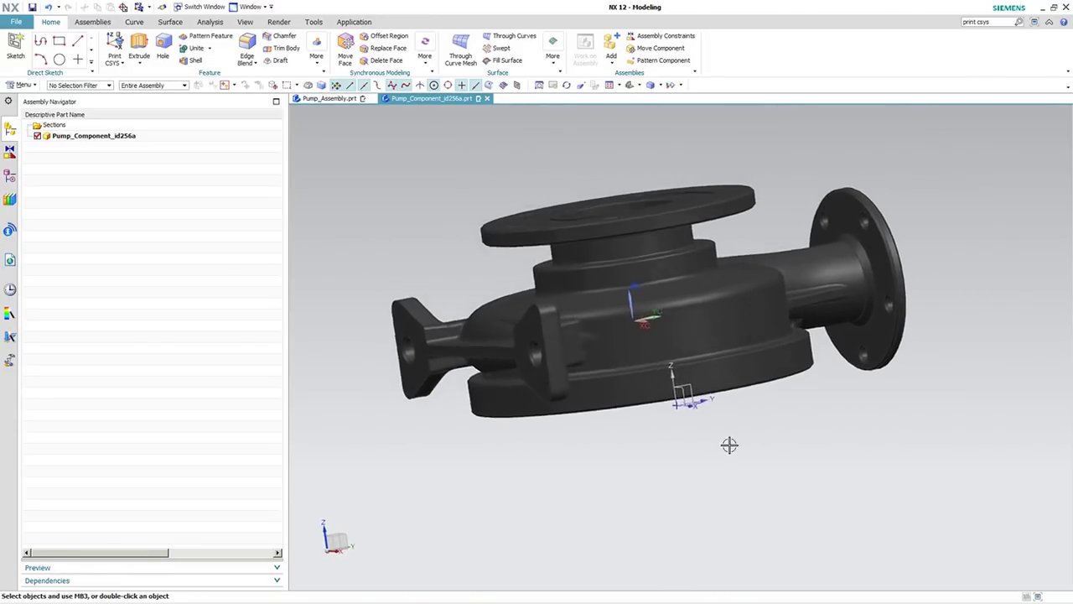
pyautogui.click(677, 405)
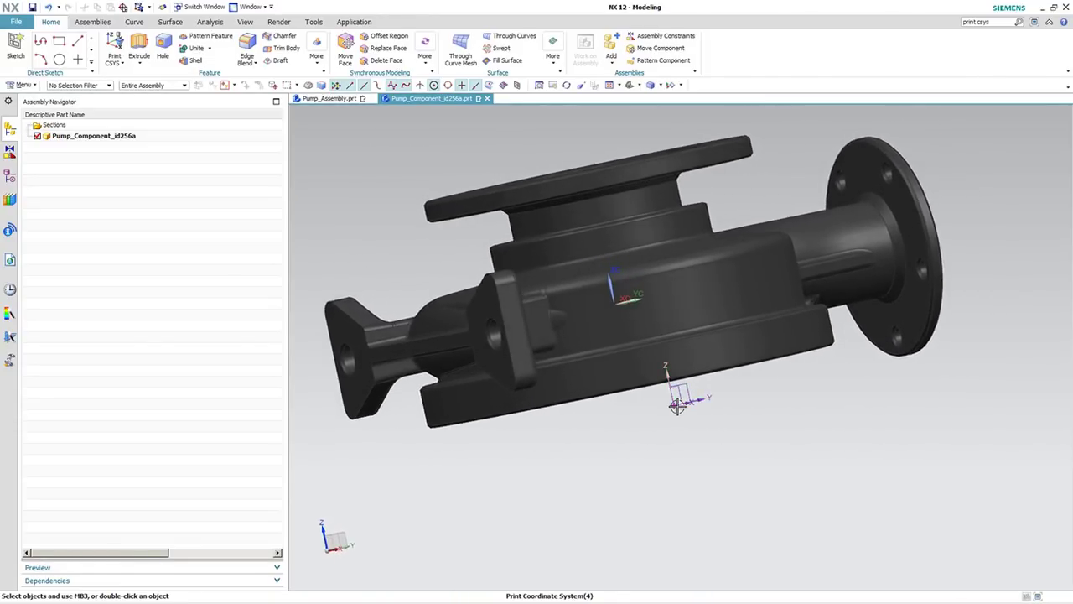
pyautogui.press('Delete')
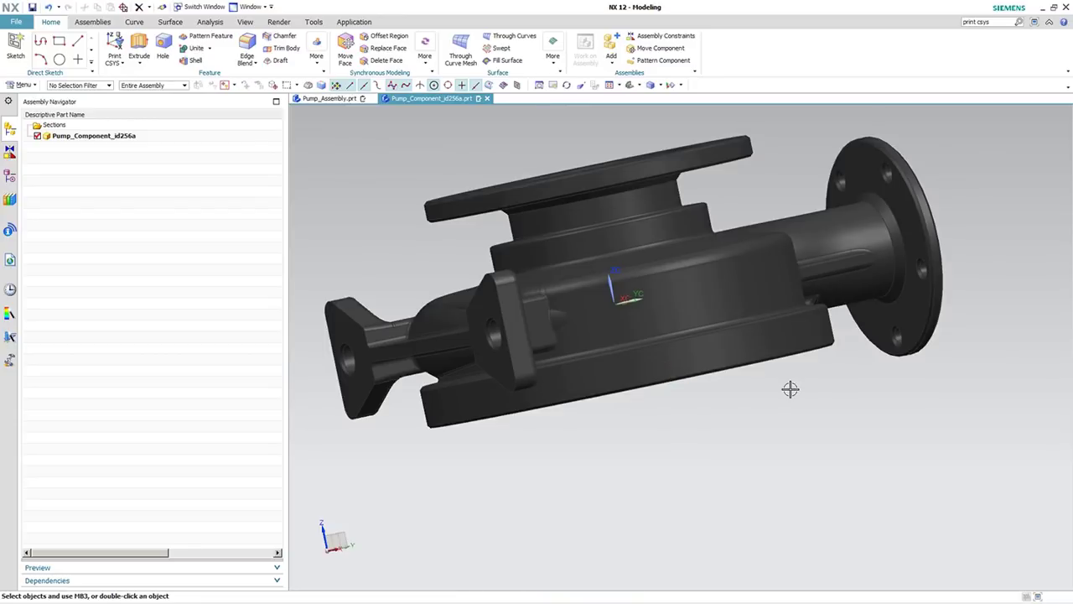
# Step: Start a User Defined print CSYS with the pump housing as the print body
pyautogui.click(119, 63)
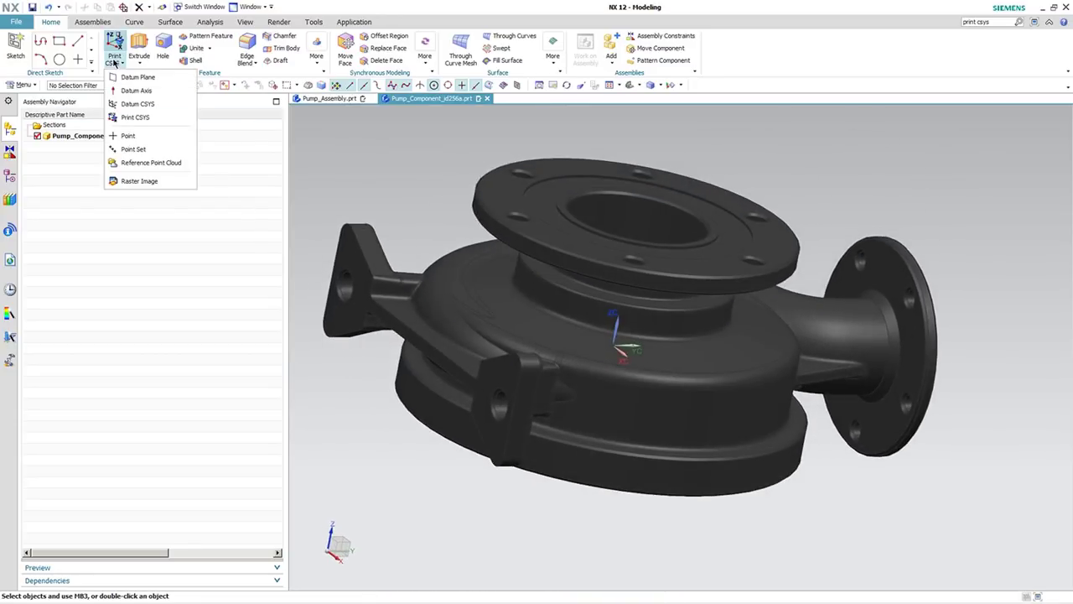
pyautogui.click(141, 118)
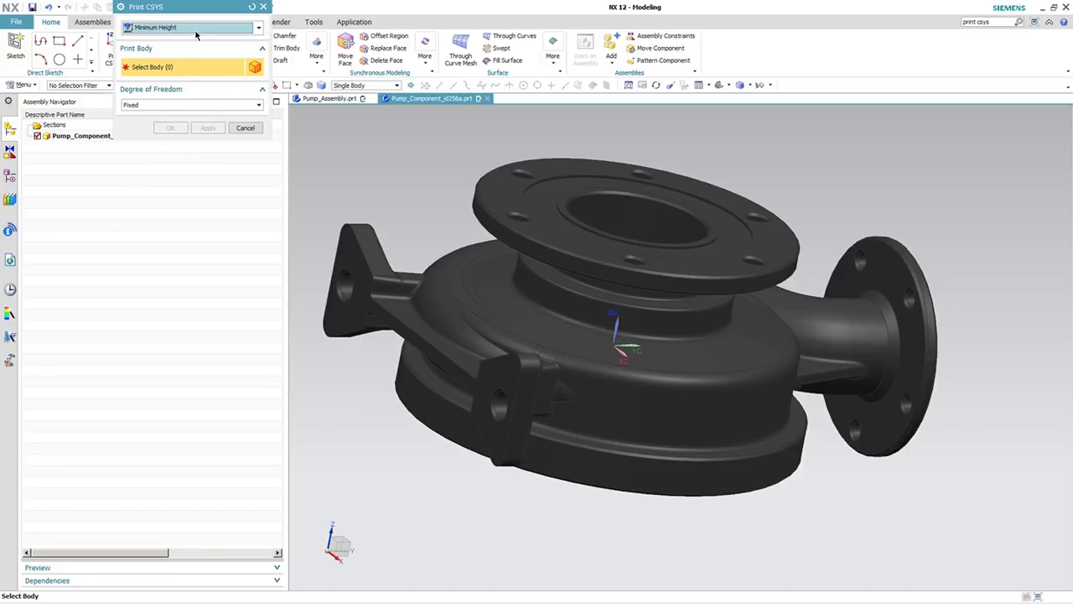
pyautogui.click(195, 29)
pyautogui.click(194, 41)
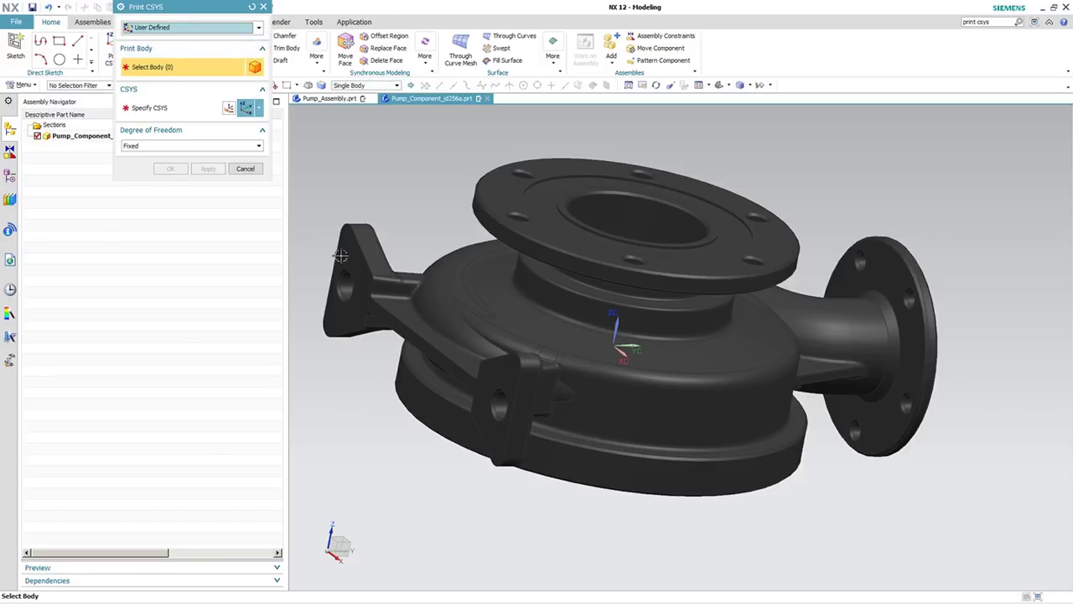
pyautogui.moveTo(637, 335); pyautogui.dragTo(698, 367, button='middle')
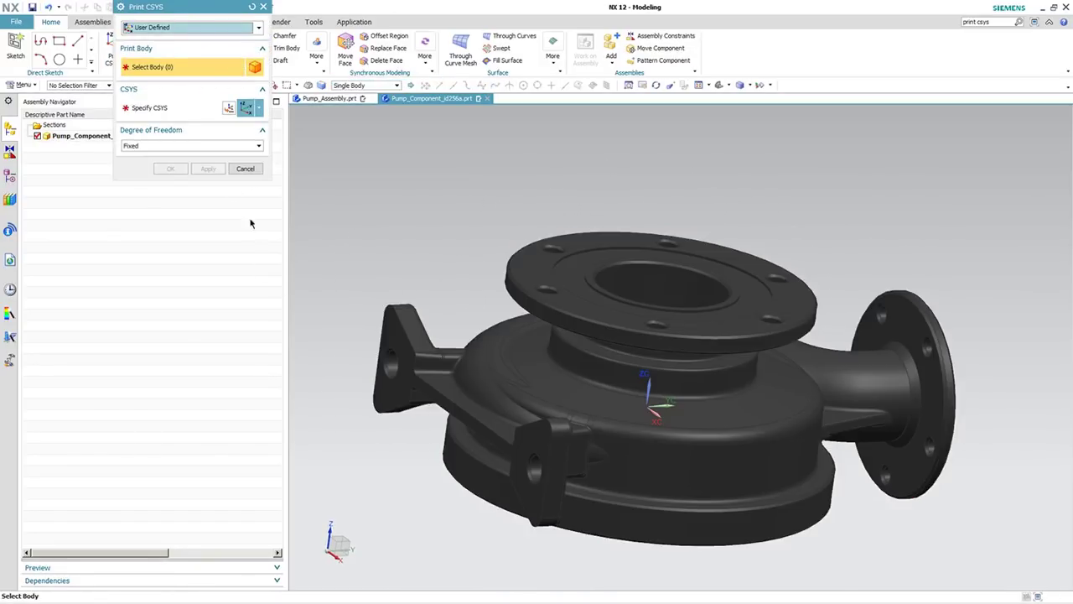
pyautogui.hotkey('ctrl', 'f')
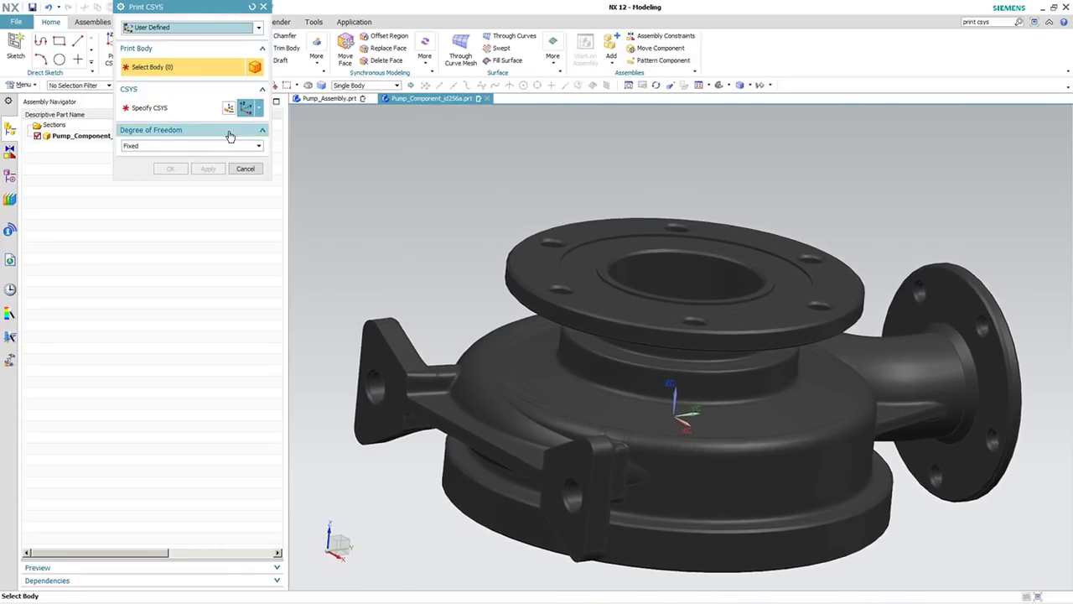
pyautogui.click(578, 328)
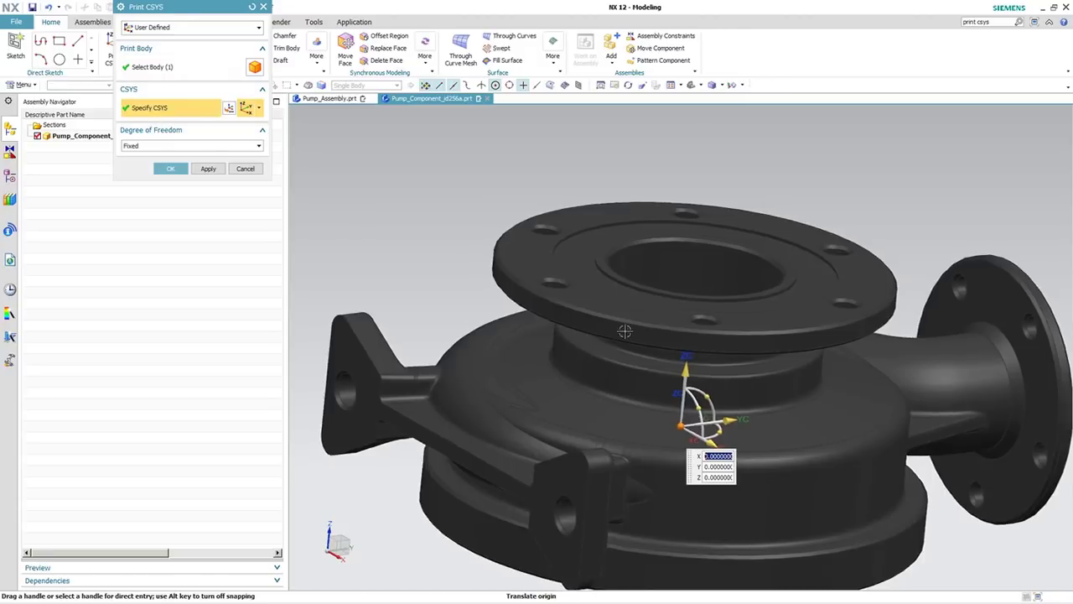
# Step: Place the print CSYS at the top flange's centre, rotated 180° about YC, and confirm
pyautogui.scroll(-3, 974, 315)
pyautogui.moveTo(974, 315); pyautogui.dragTo(914, 312, button='middle')
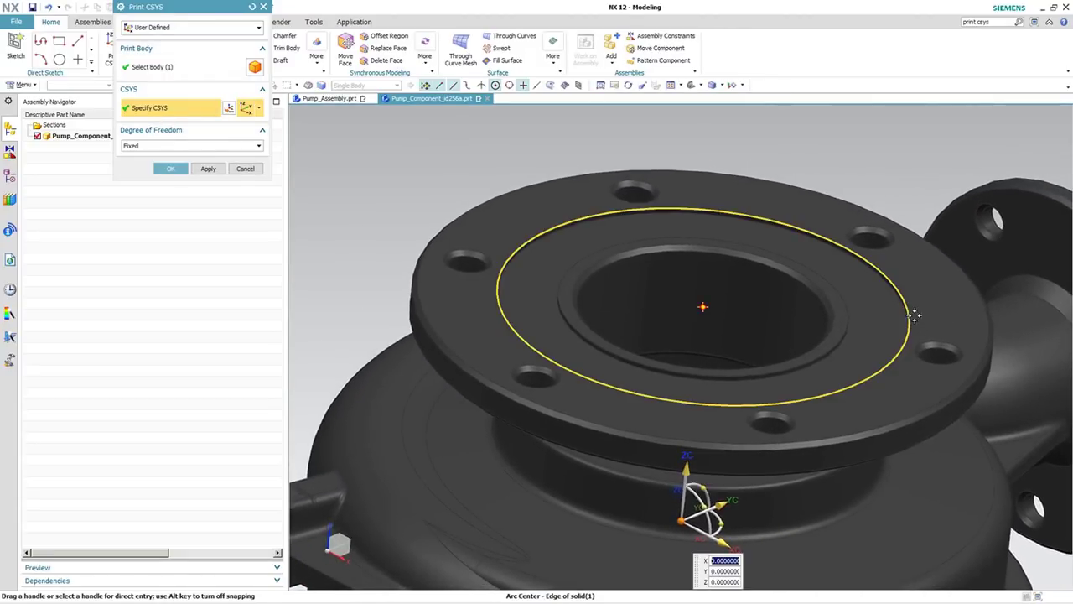
pyautogui.click(912, 315)
pyautogui.scroll(3, 647, 393)
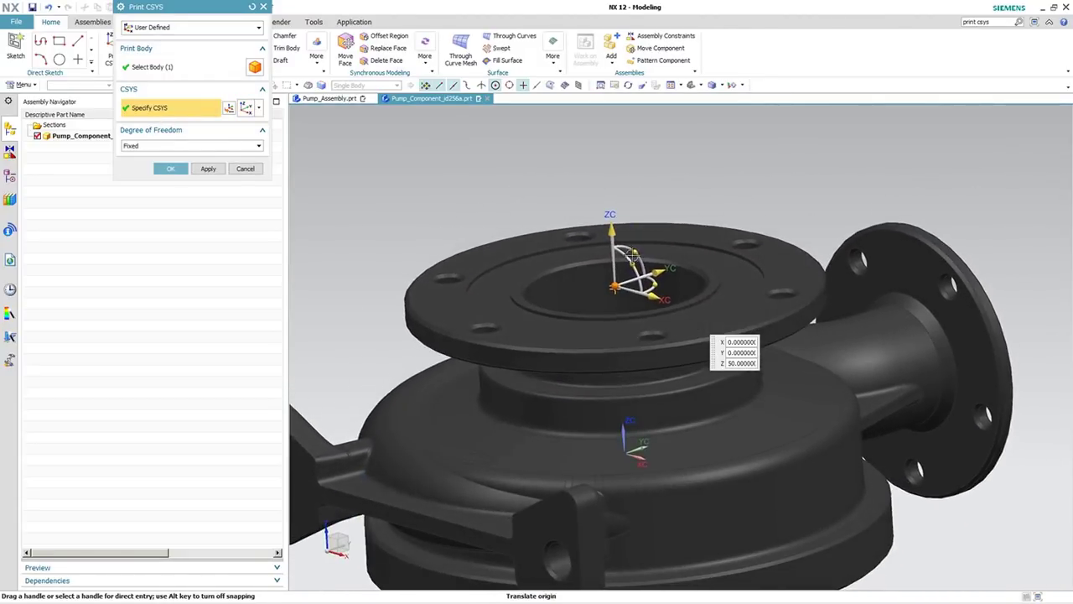
pyautogui.click(630, 262)
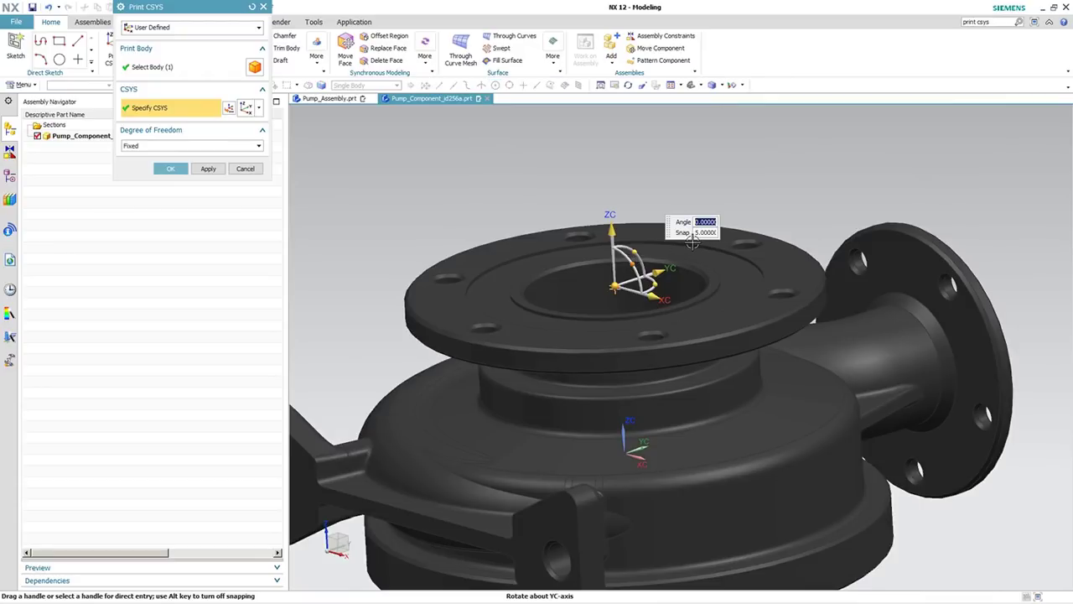
pyautogui.write('180')
pyautogui.press('Return')
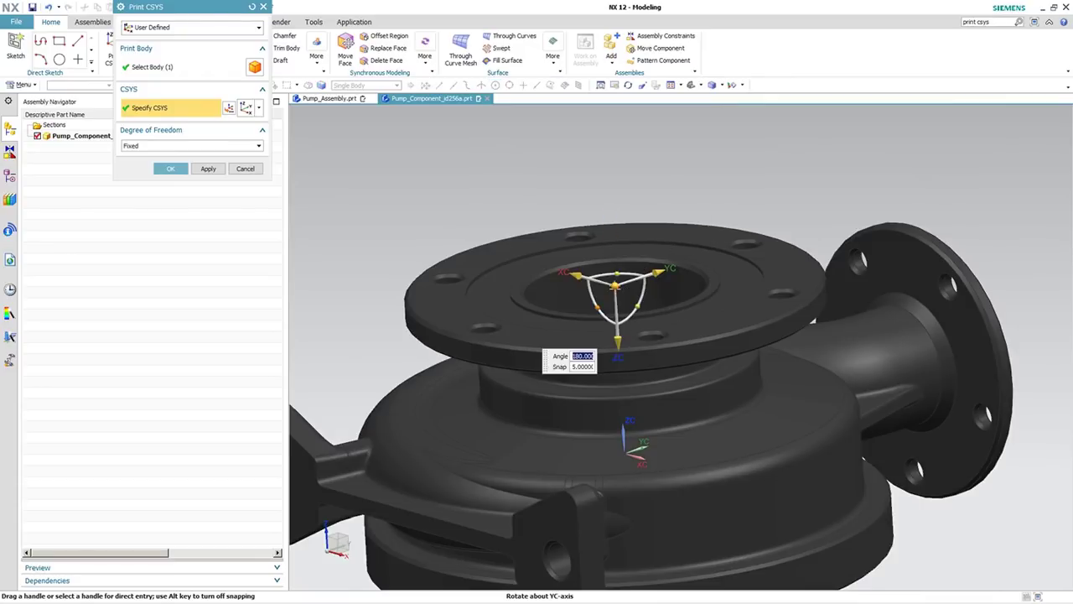
pyautogui.click(171, 171)
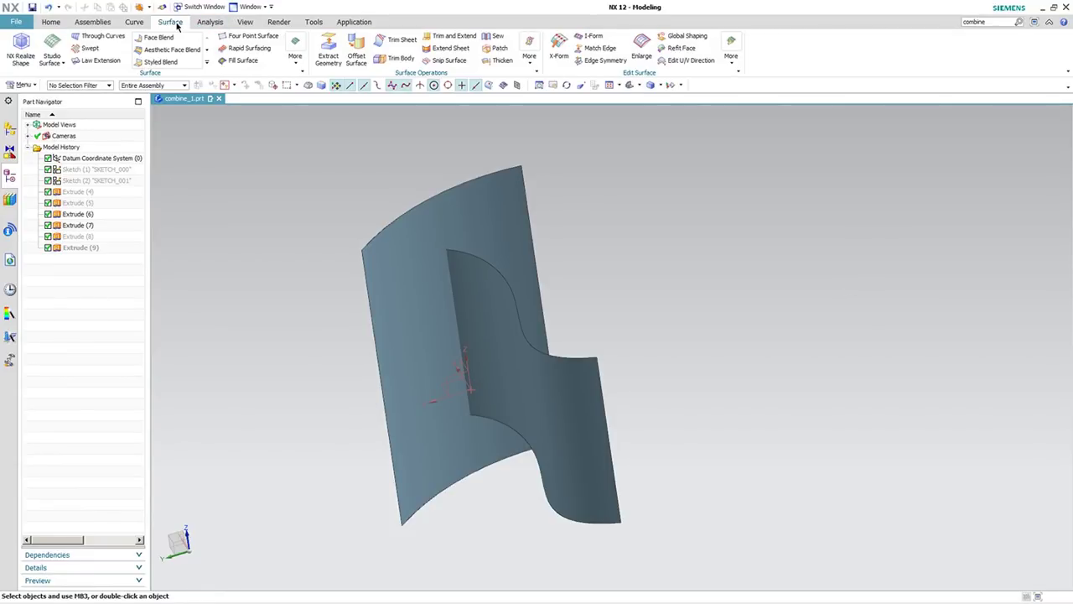
# Step: Combine the two intersecting curved sheet bodies into the Combine (31) feature
pyautogui.click(528, 63)
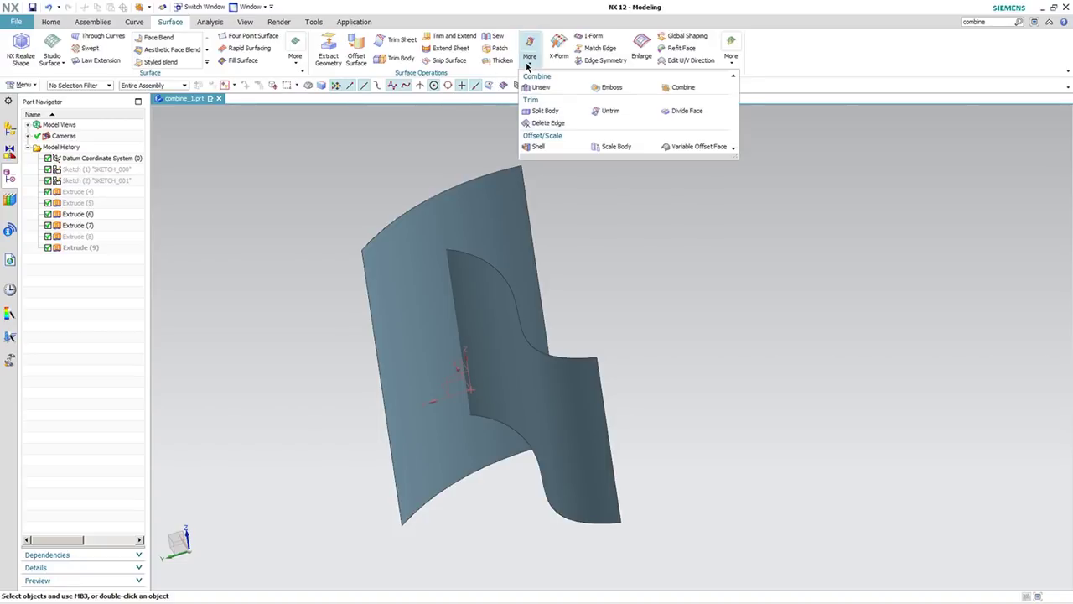
pyautogui.click(683, 88)
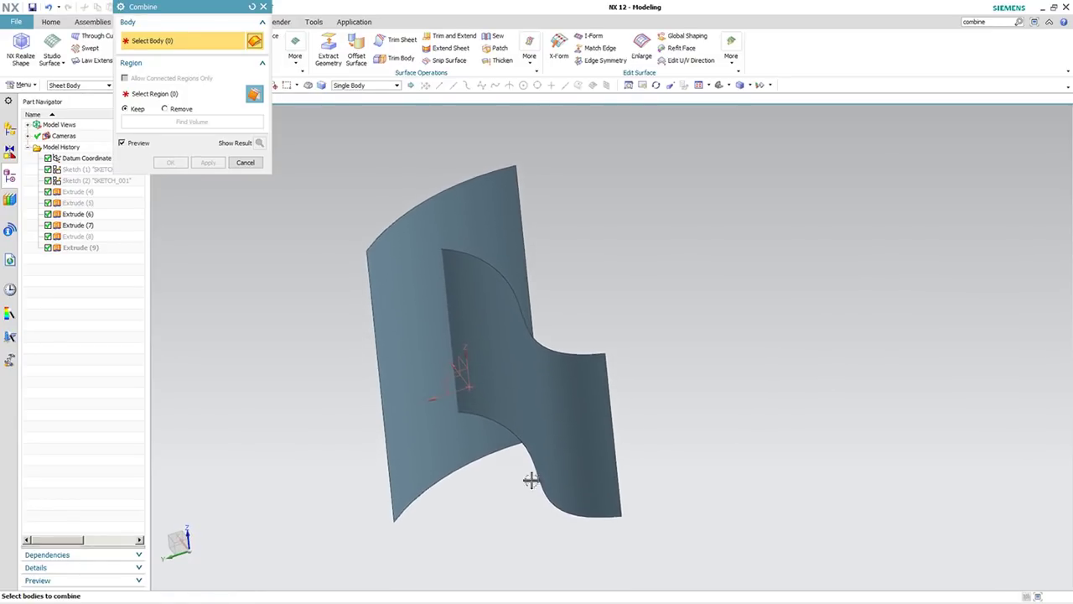
pyautogui.click(419, 348)
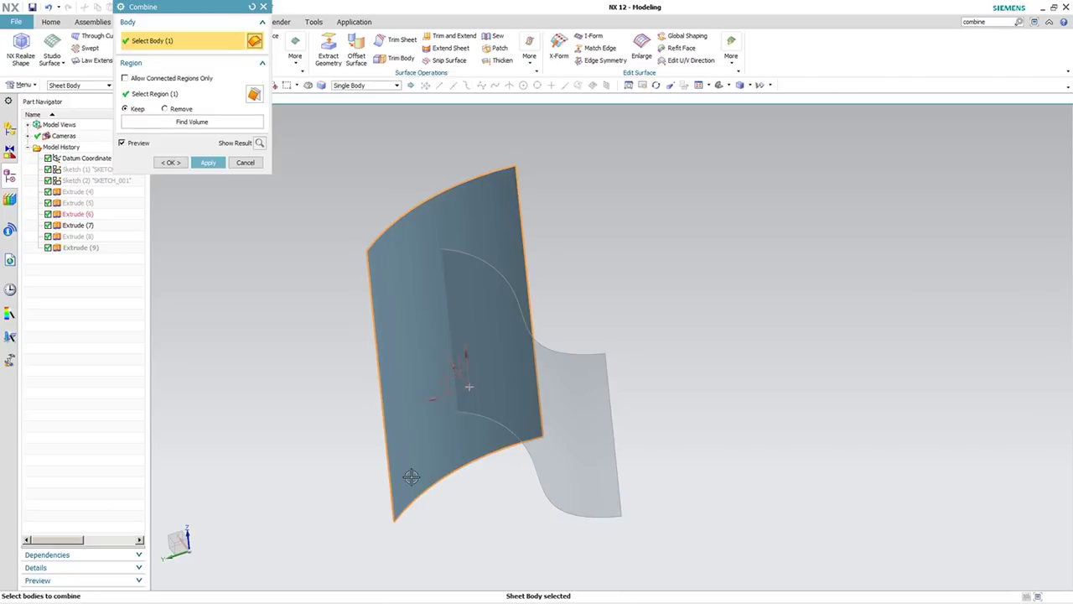
pyautogui.click(488, 376)
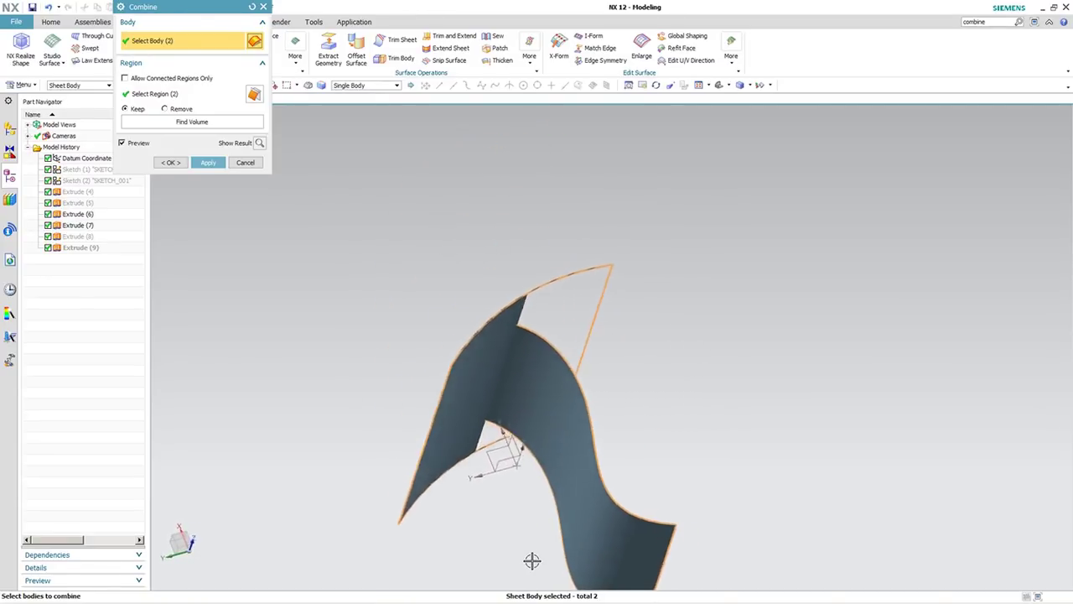
pyautogui.click(208, 162)
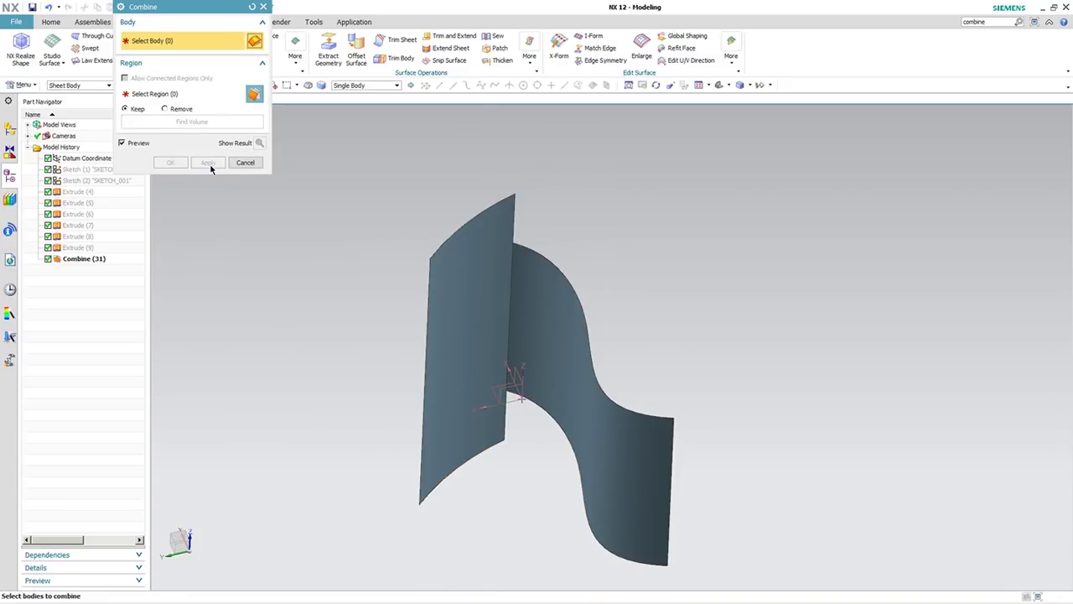
# Step: Show the Extrude (8) sheet and combine it into Combine (32)
pyautogui.click(83, 238)
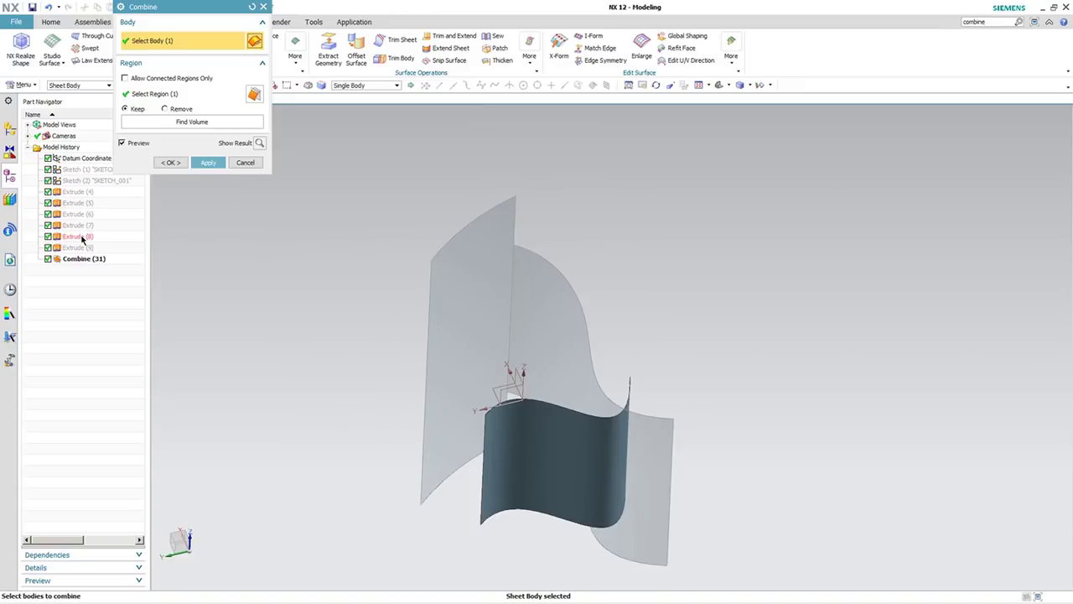
pyautogui.rightClick(83, 238)
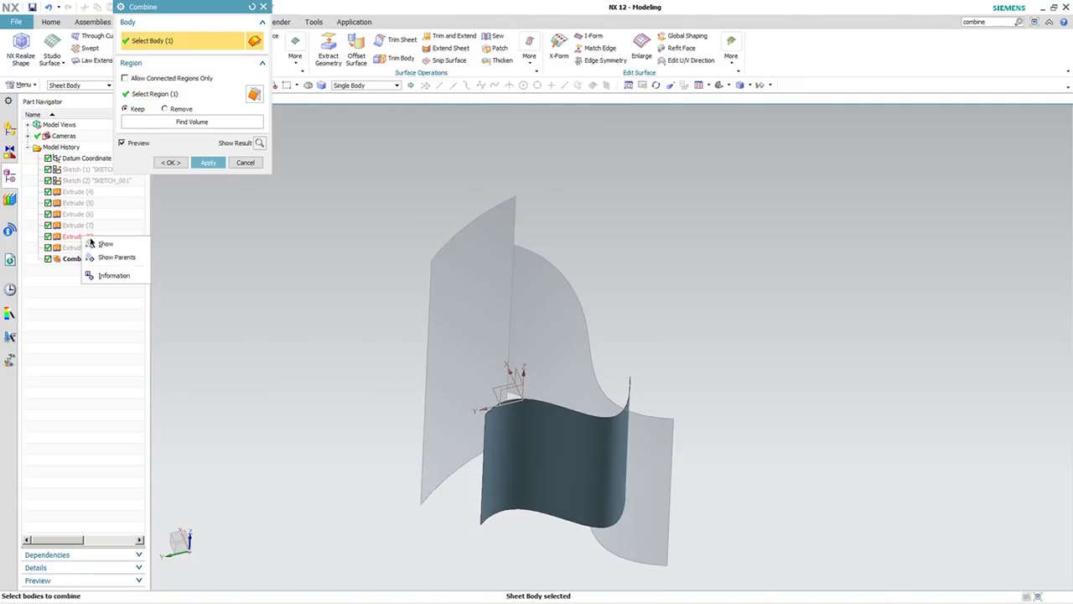
pyautogui.click(113, 249)
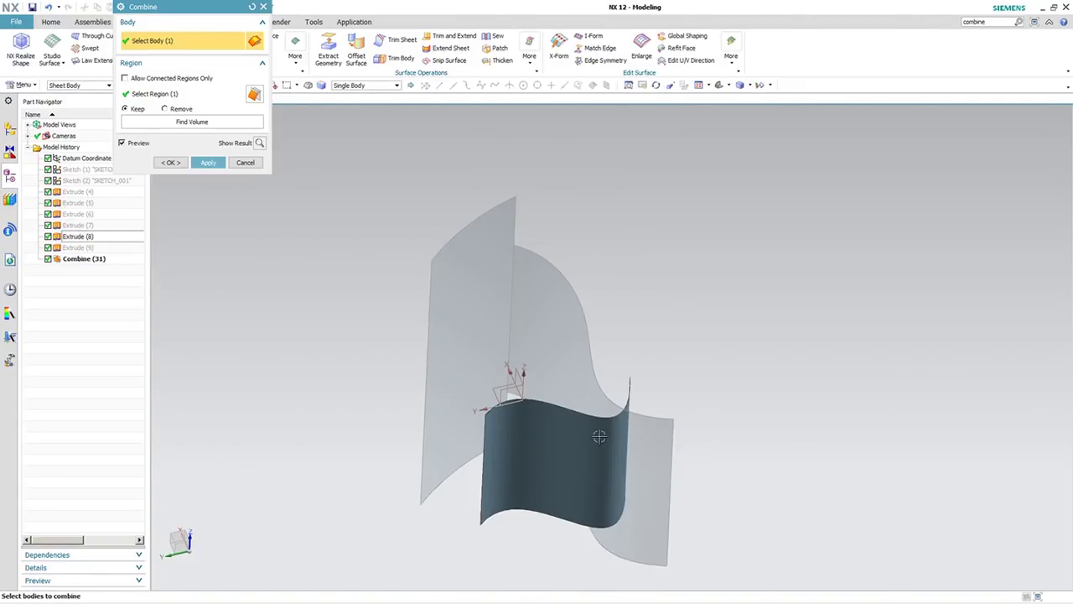
pyautogui.click(209, 162)
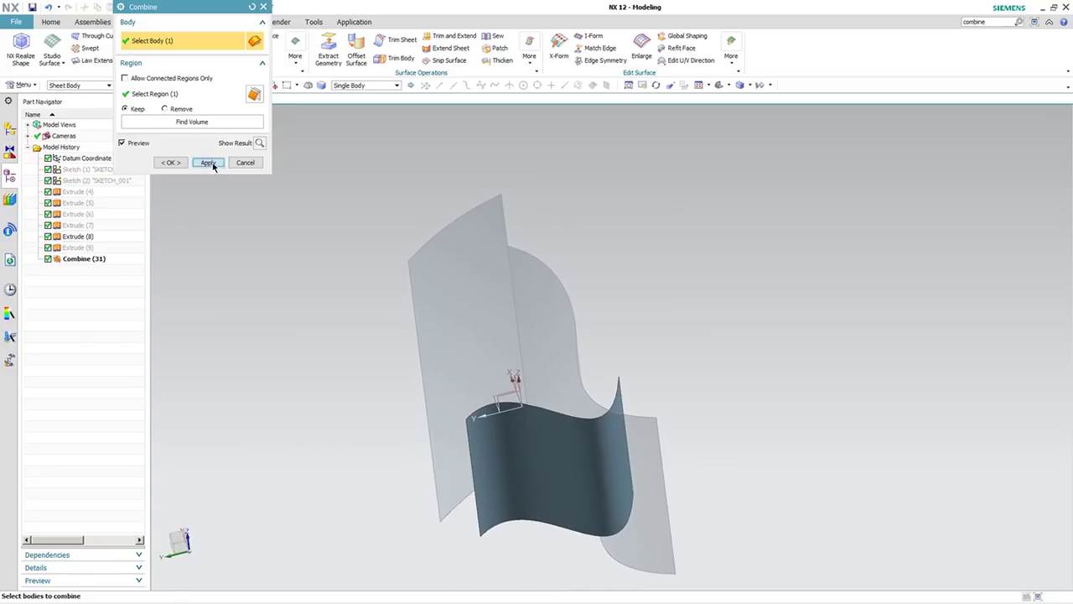
# Step: Combine the tall sheet and the lower sheet into Combine (33)
pyautogui.moveTo(520, 377); pyautogui.dragTo(581, 366, button='middle')
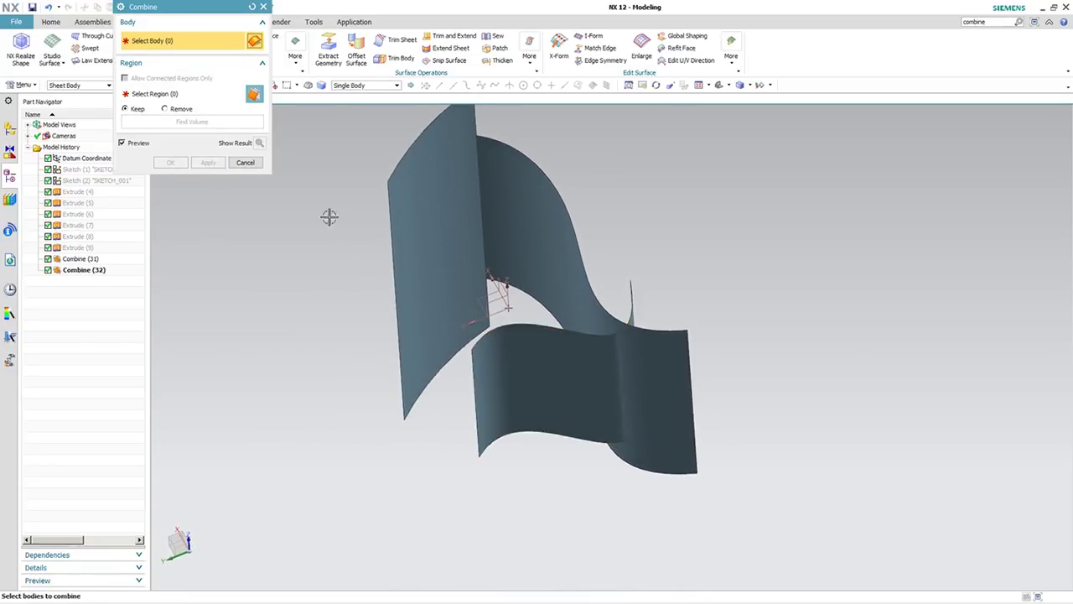
pyautogui.click(511, 245)
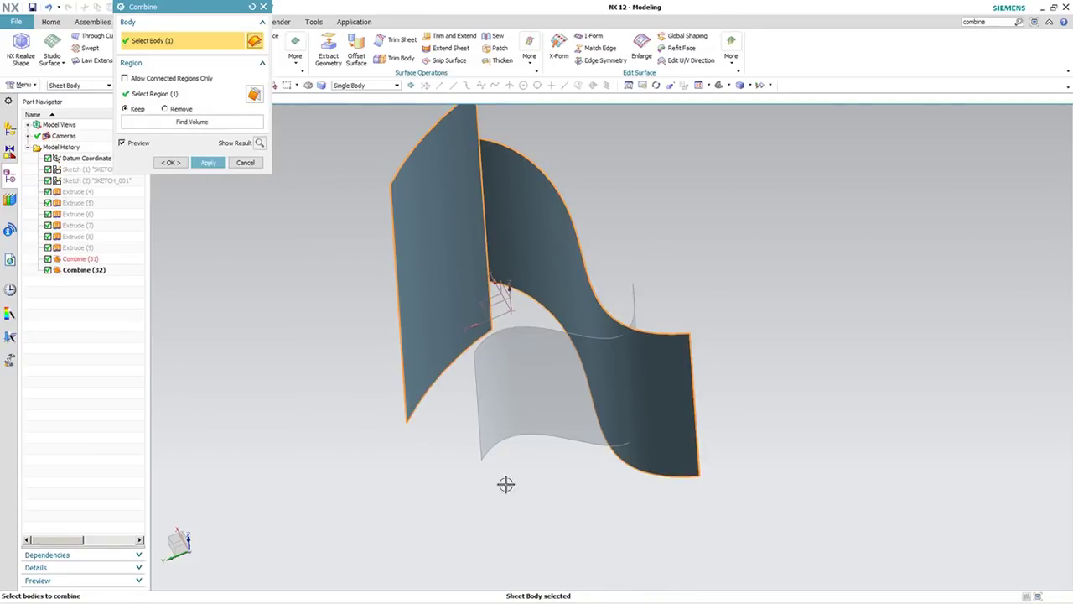
pyautogui.click(540, 402)
pyautogui.moveTo(541, 402); pyautogui.dragTo(722, 461, button='middle')
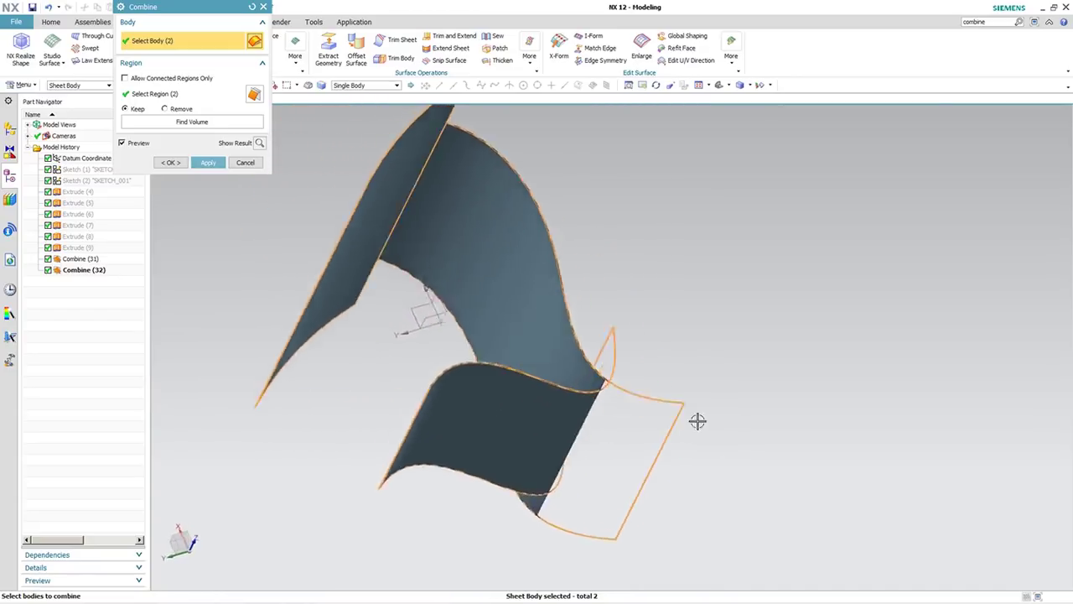
pyautogui.click(209, 162)
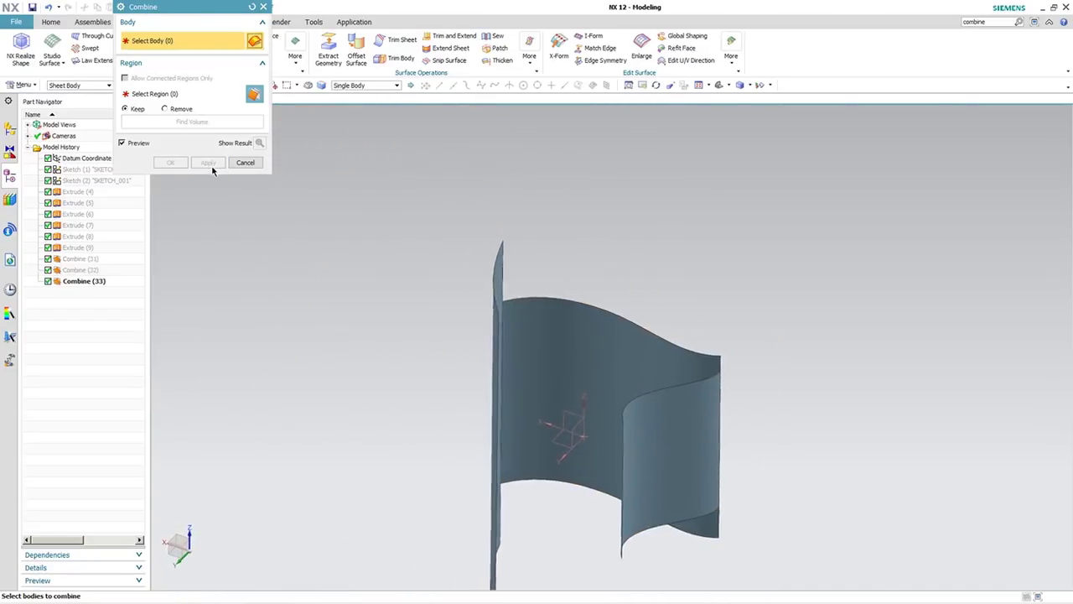
# Step: Show Extrude (9) and combine it with Combine (33) into Combine (34)
pyautogui.rightClick(82, 250)
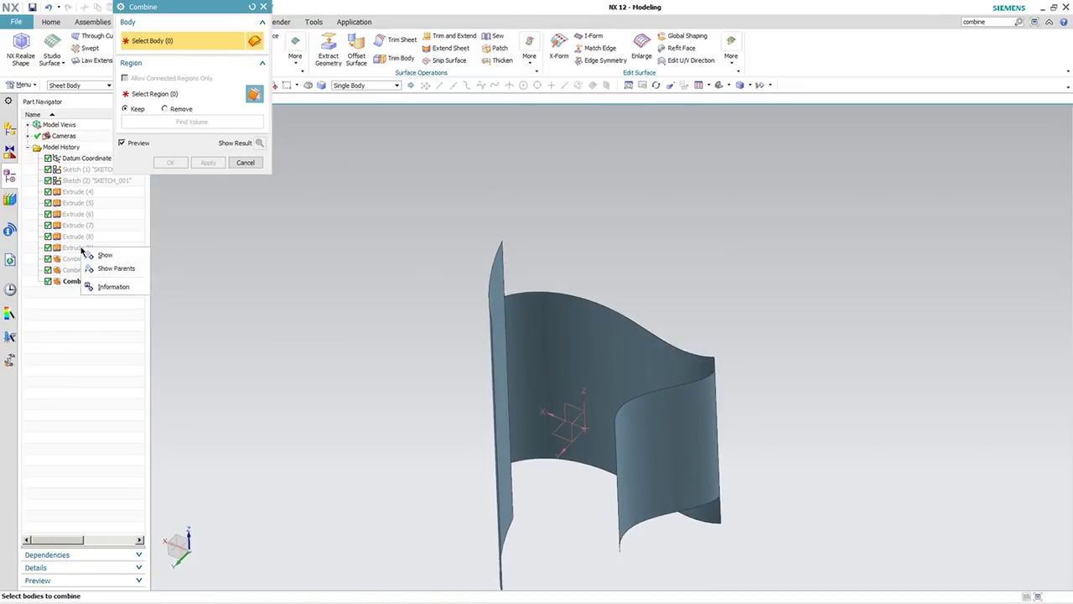
pyautogui.click(101, 258)
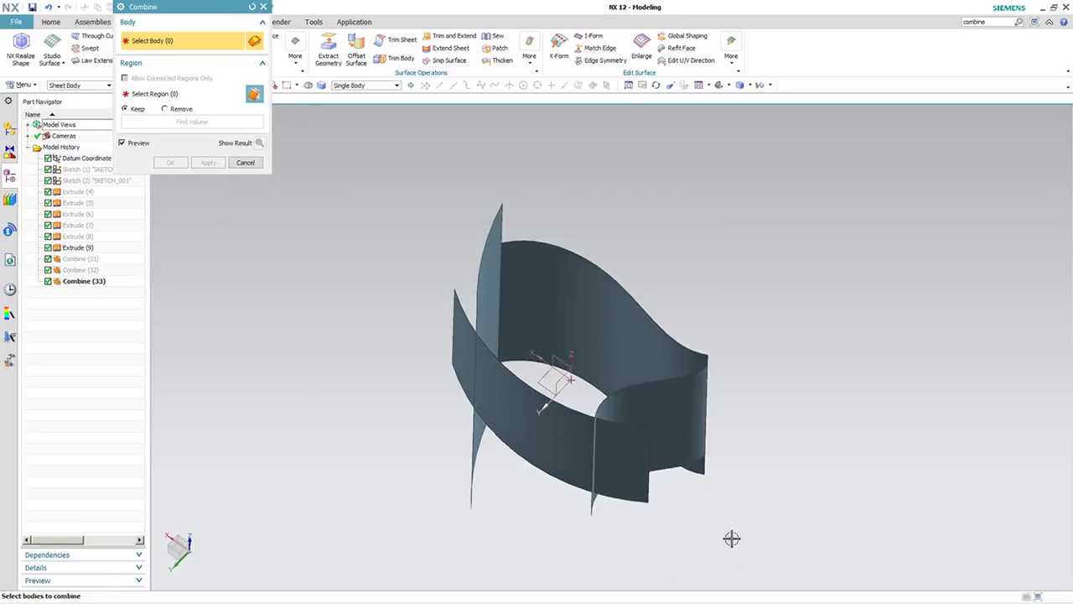
pyautogui.click(687, 443)
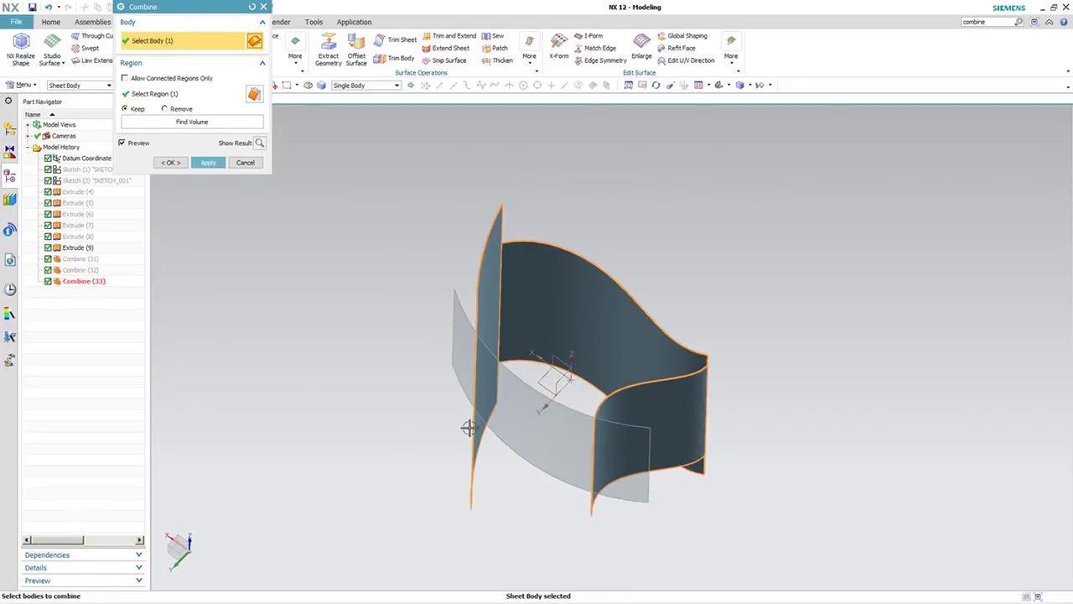
pyautogui.click(537, 434)
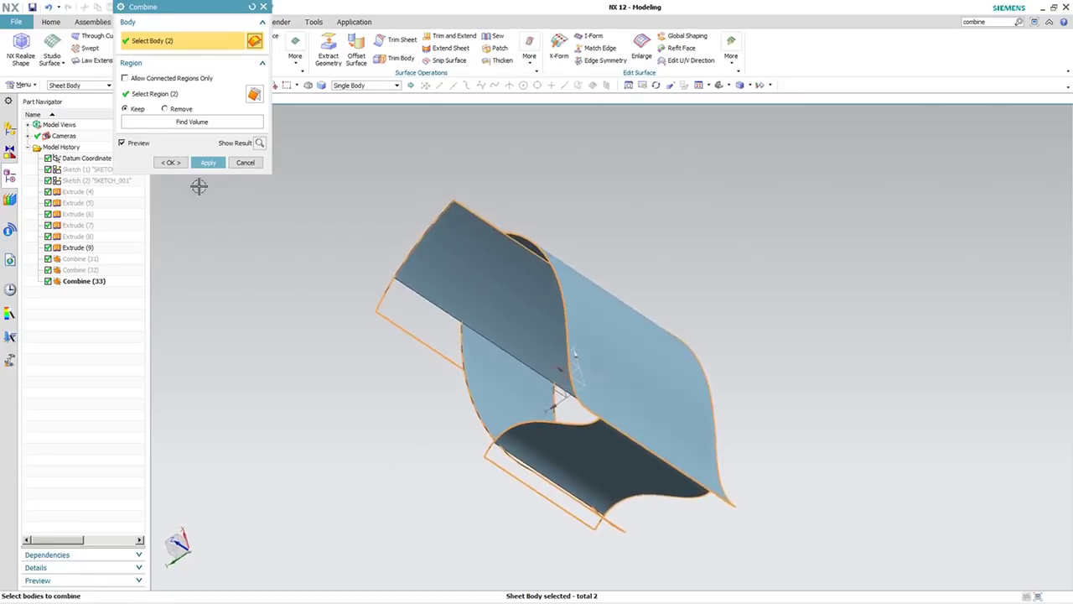
pyautogui.click(213, 165)
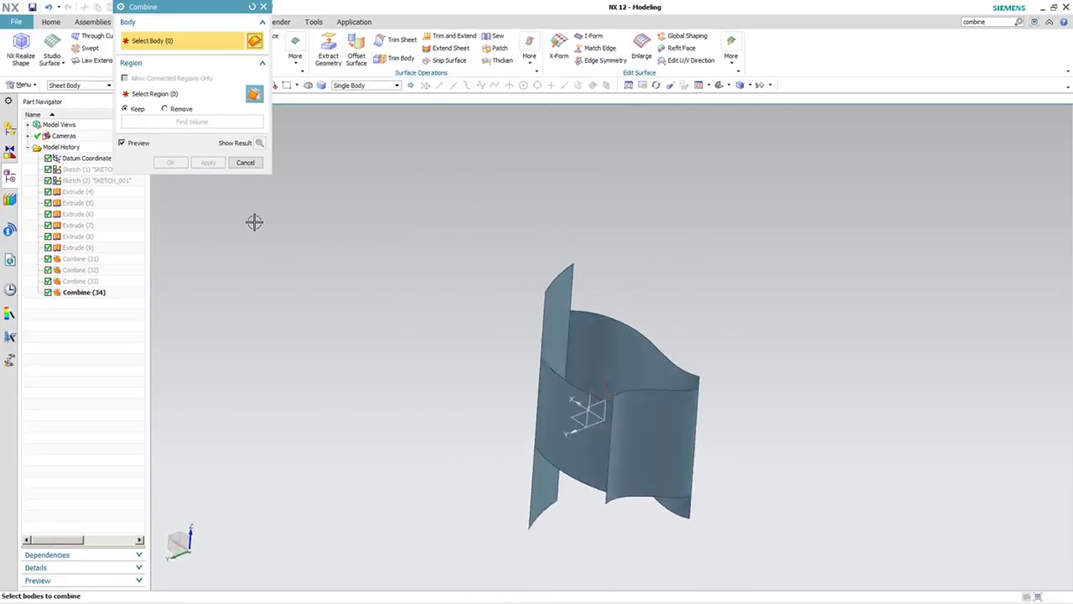
# Step: Show flat sheets Extrude (4) and (5), and combine their enclosed volume with Combine (34) into Combine (35)
pyautogui.rightClick(85, 201)
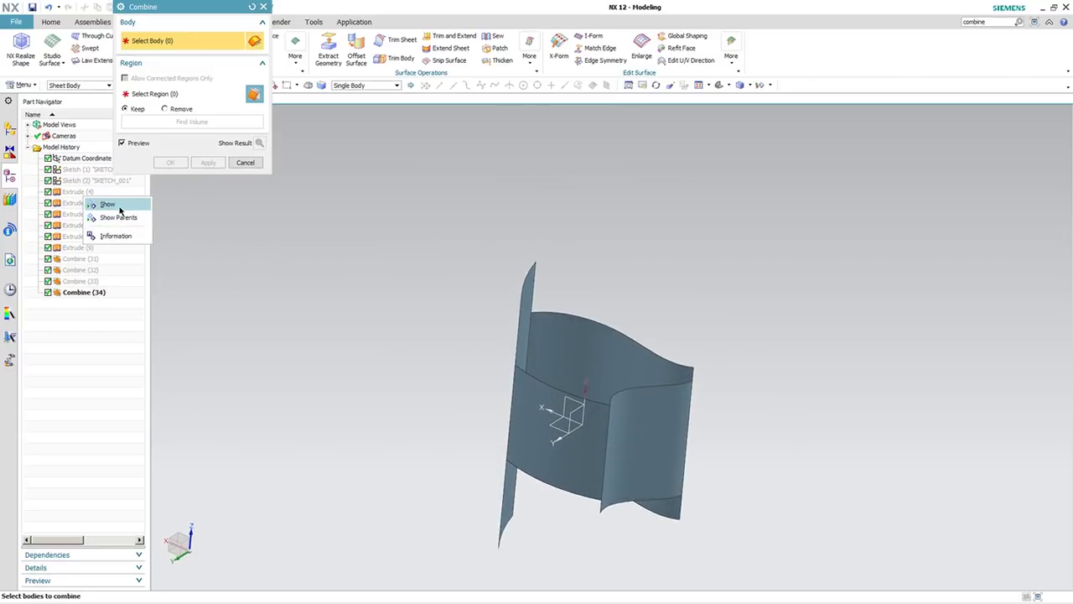
pyautogui.click(120, 208)
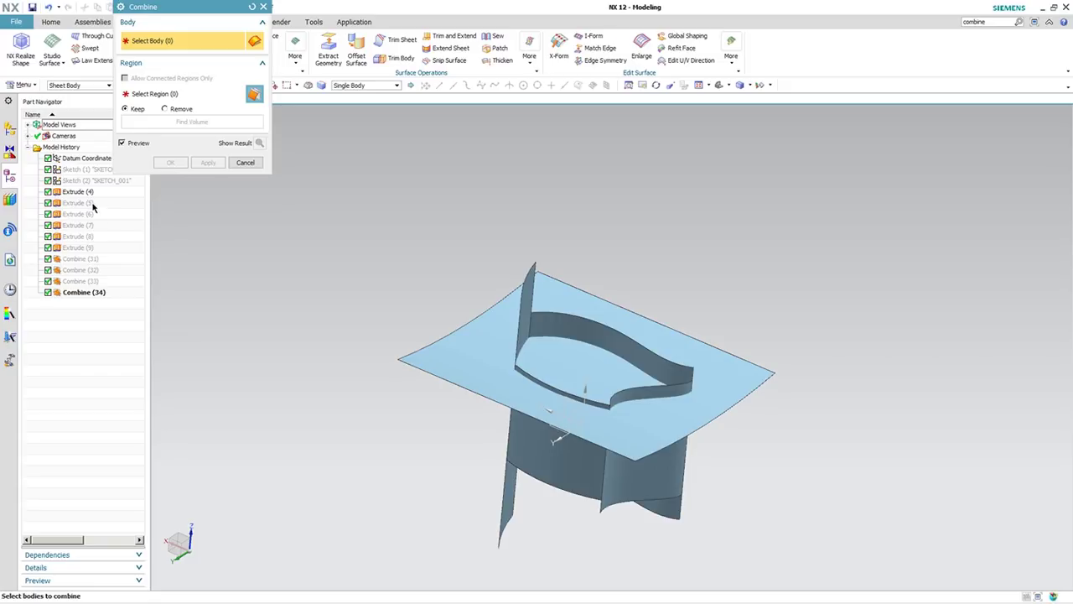
pyautogui.rightClick(92, 205)
pyautogui.click(120, 211)
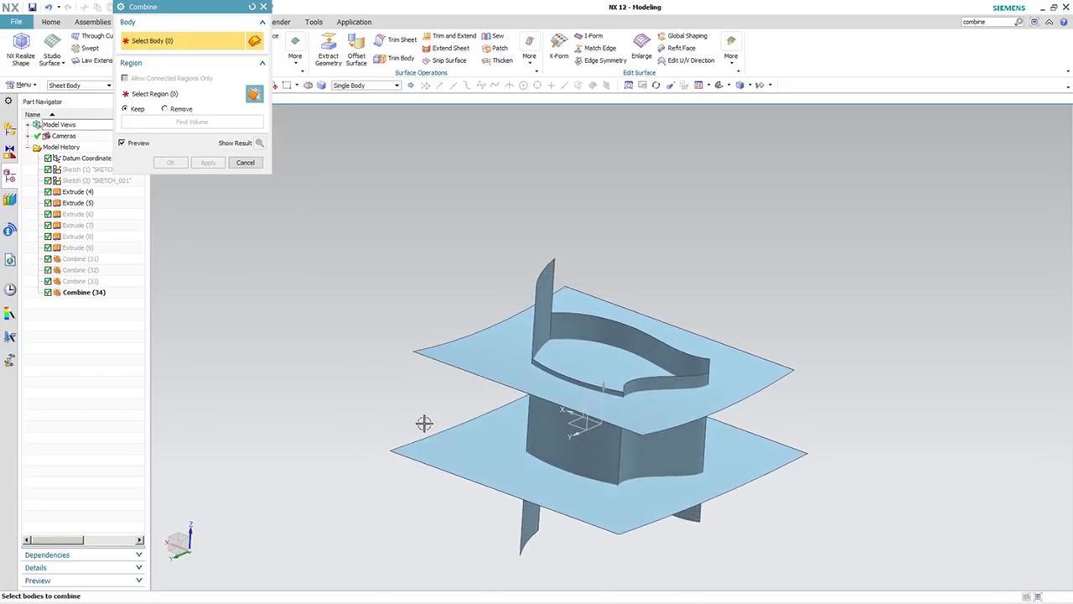
pyautogui.click(570, 323)
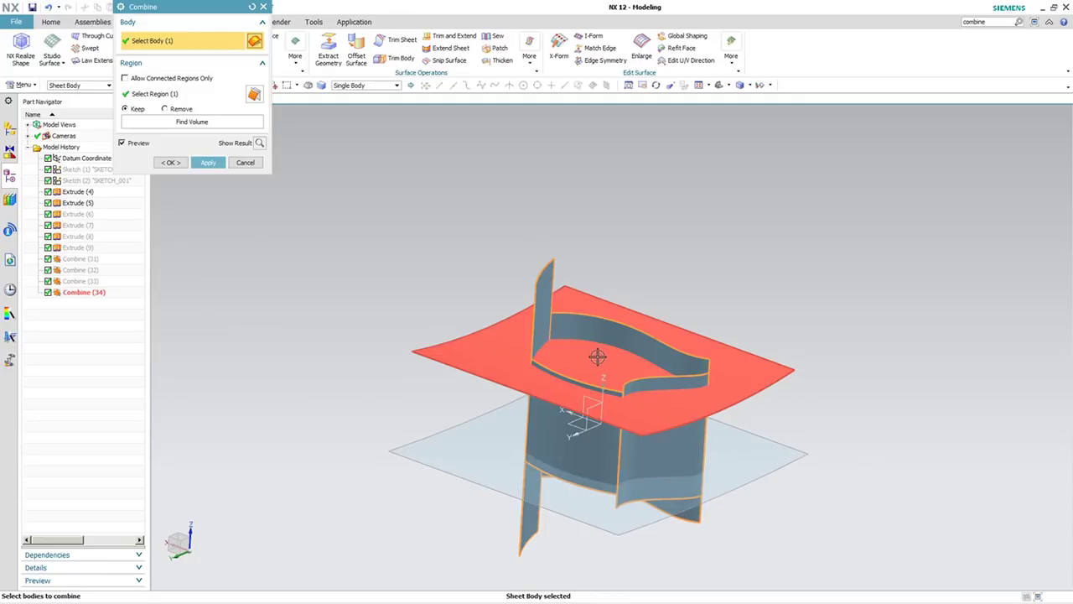
pyautogui.click(597, 356)
pyautogui.moveTo(549, 466); pyautogui.dragTo(446, 413, button='middle')
pyautogui.click(576, 522)
pyautogui.click(213, 125)
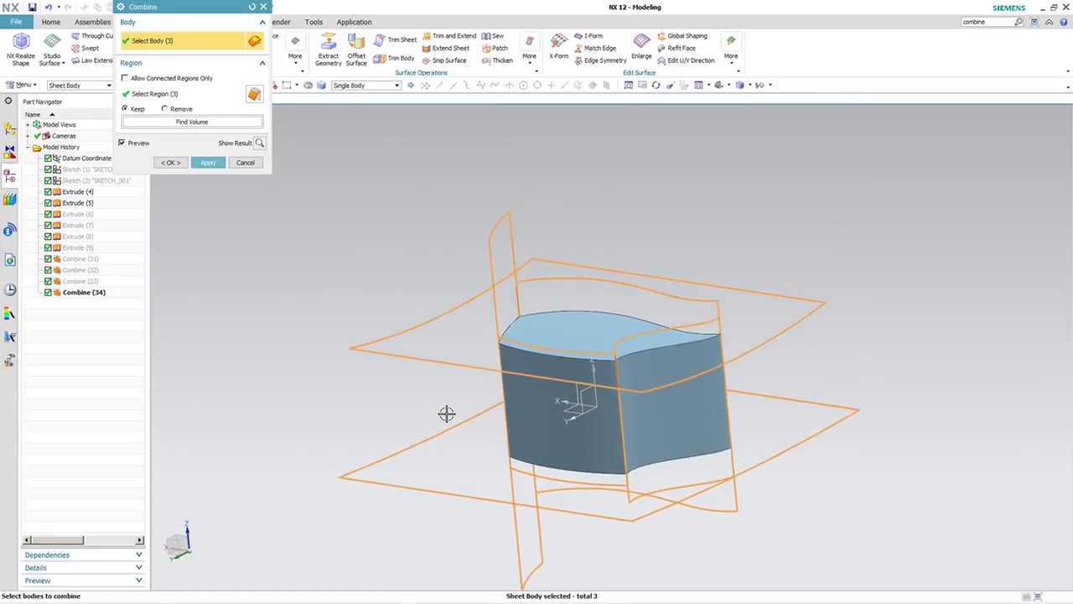
pyautogui.click(171, 162)
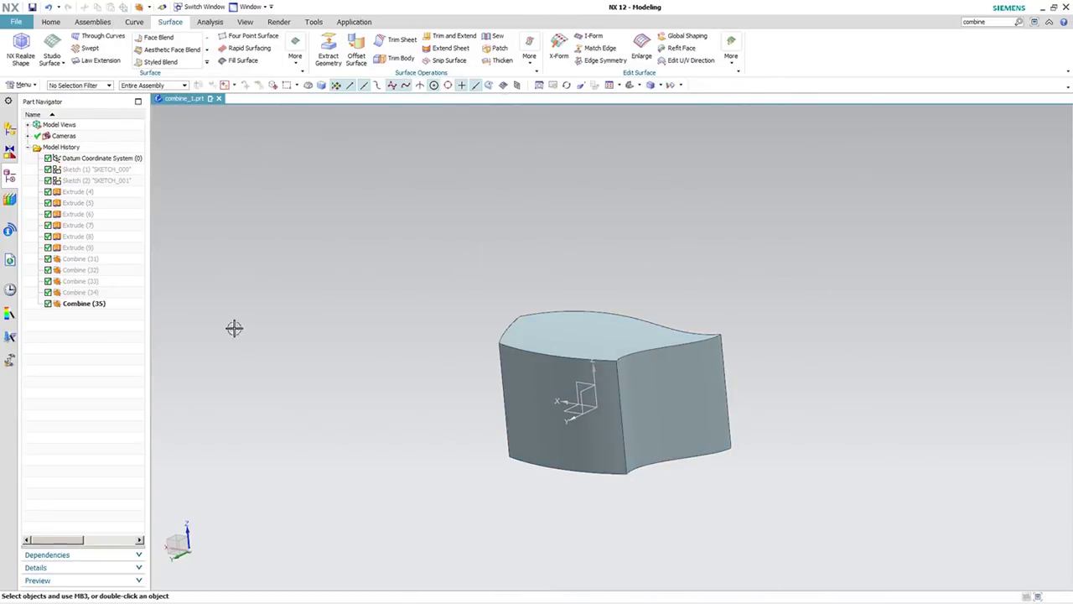
# Step: Delete the features Combine (31) through Combine (35)
pyautogui.moveTo(234, 328); pyautogui.dragTo(93, 346, button='middle')
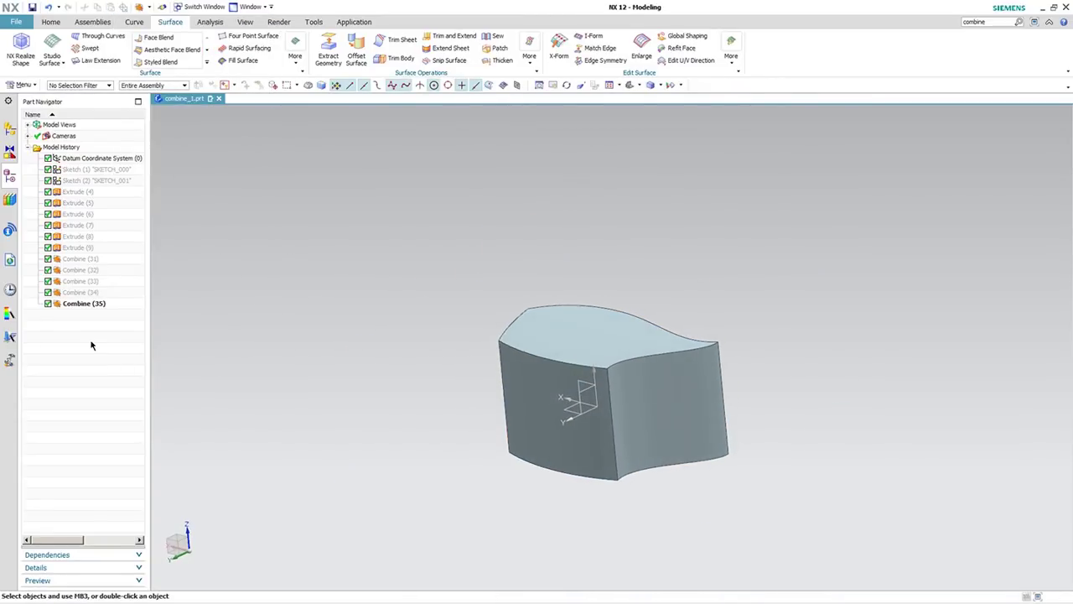
pyautogui.click(73, 262)
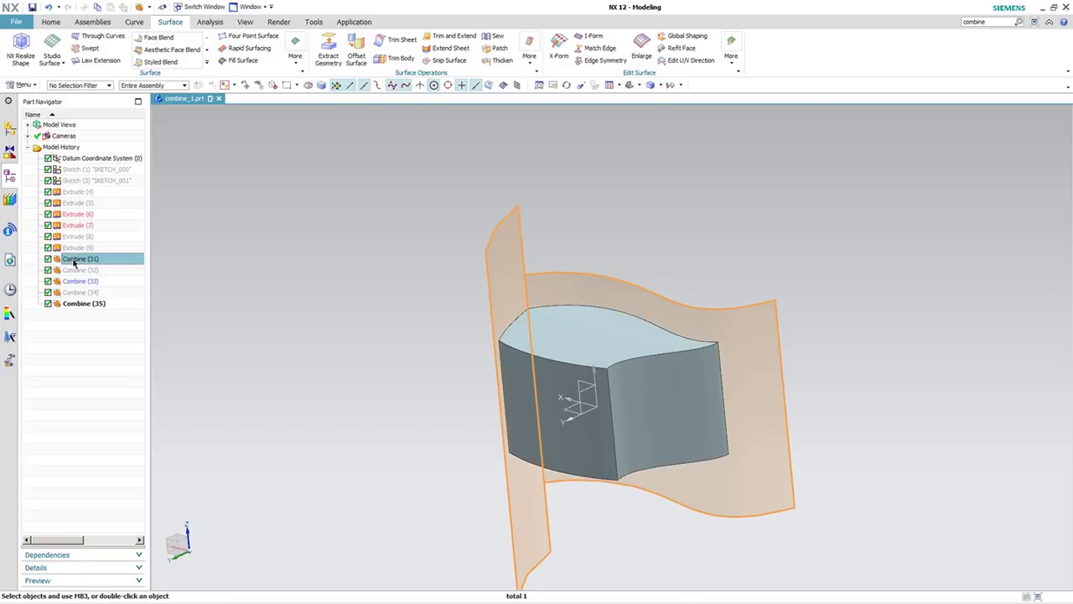
pyautogui.keyDown('shift'); pyautogui.click(84, 304); pyautogui.keyUp('shift')
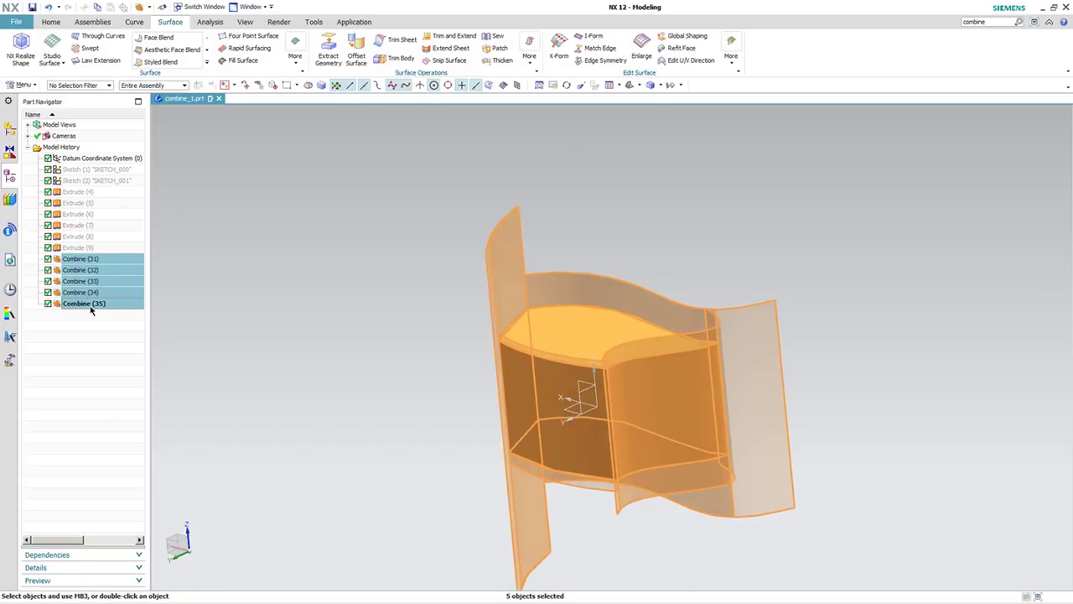
pyautogui.press('Delete')
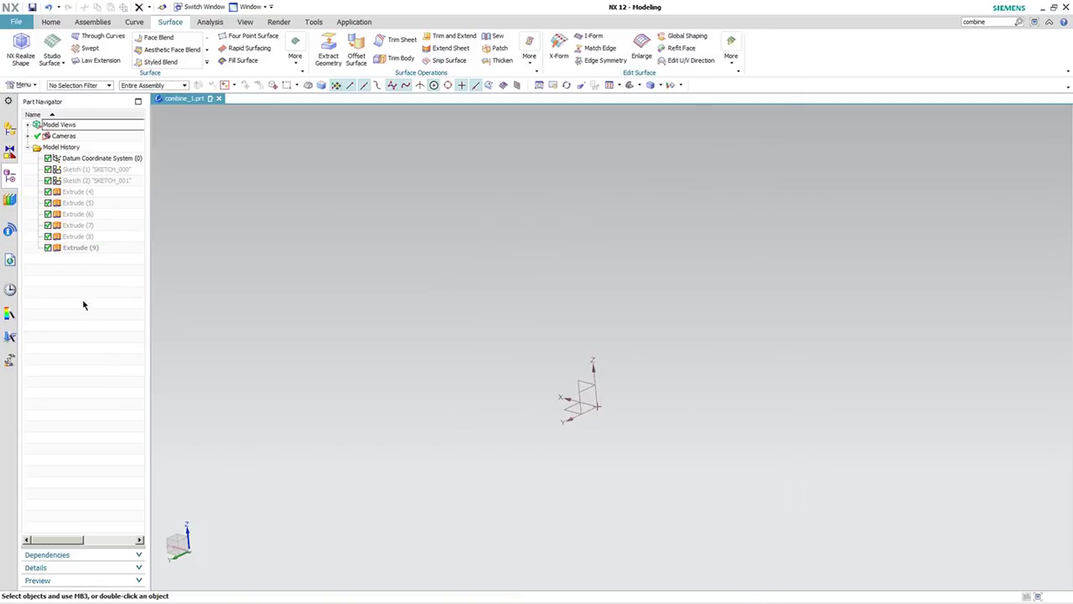
# Step: Show all six extruded sheets, Extrude (4) through Extrude (9)
pyautogui.click(89, 193)
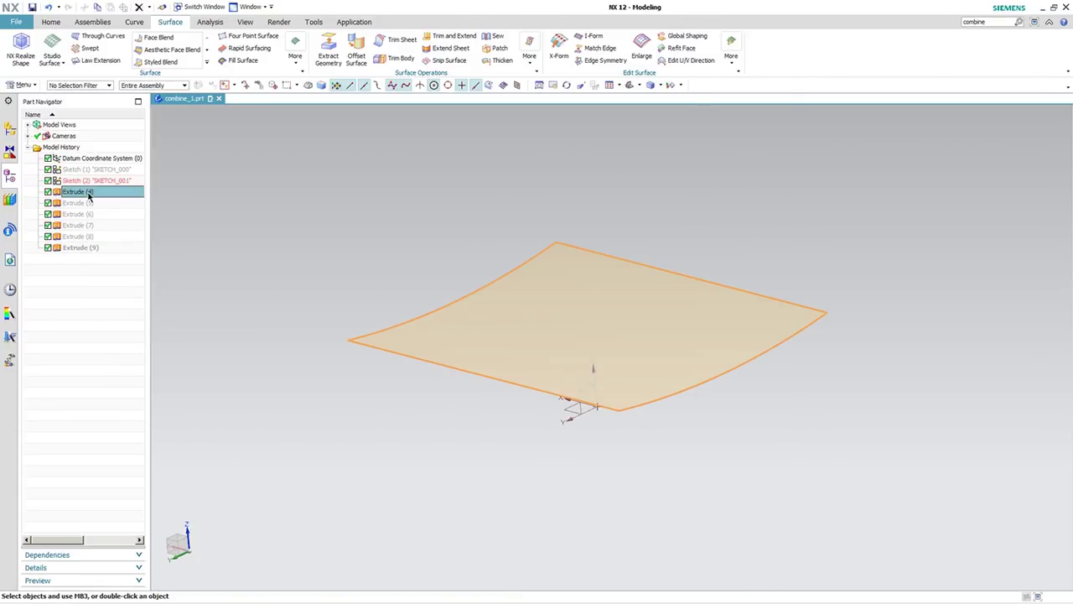
pyautogui.keyDown('shift'); pyautogui.click(85, 251); pyautogui.keyUp('shift')
pyautogui.rightClick(87, 252)
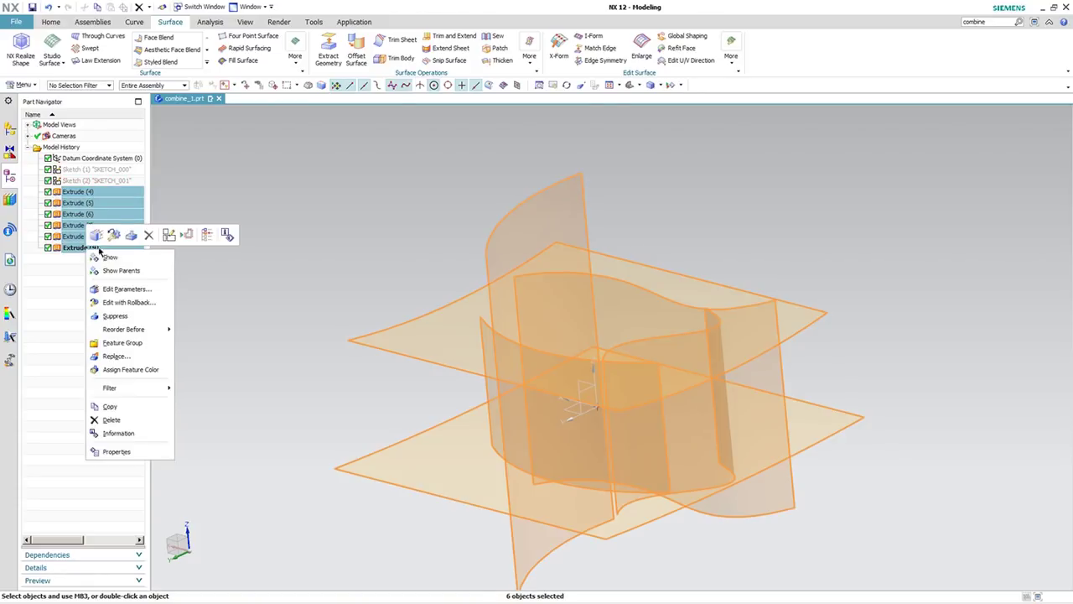
pyautogui.click(125, 260)
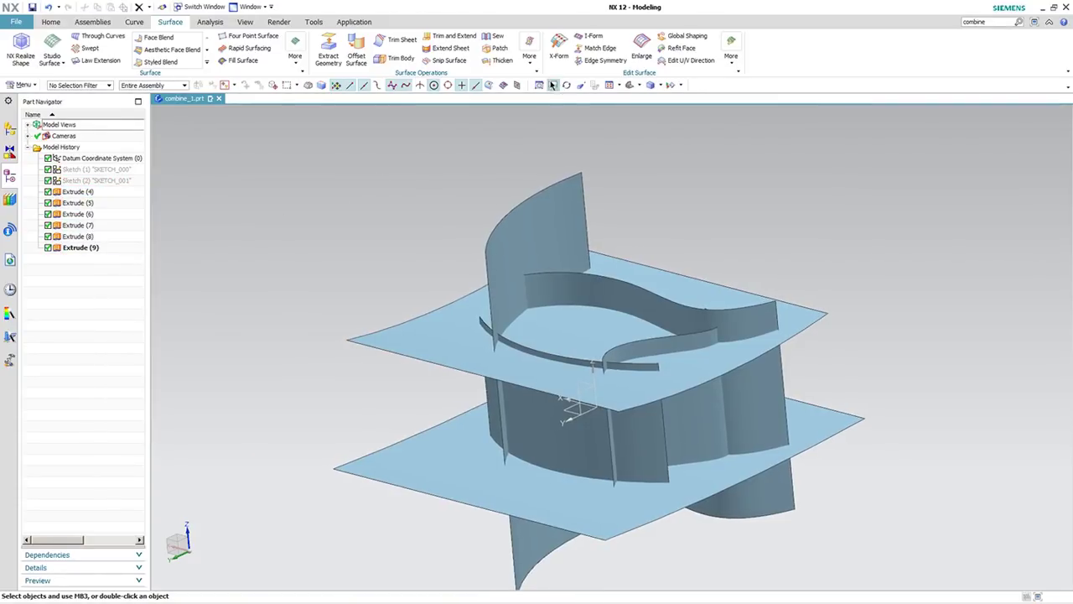
# Step: Combine the four curved and two flat sheets with Find Volume into one closed solid
pyautogui.click(529, 56)
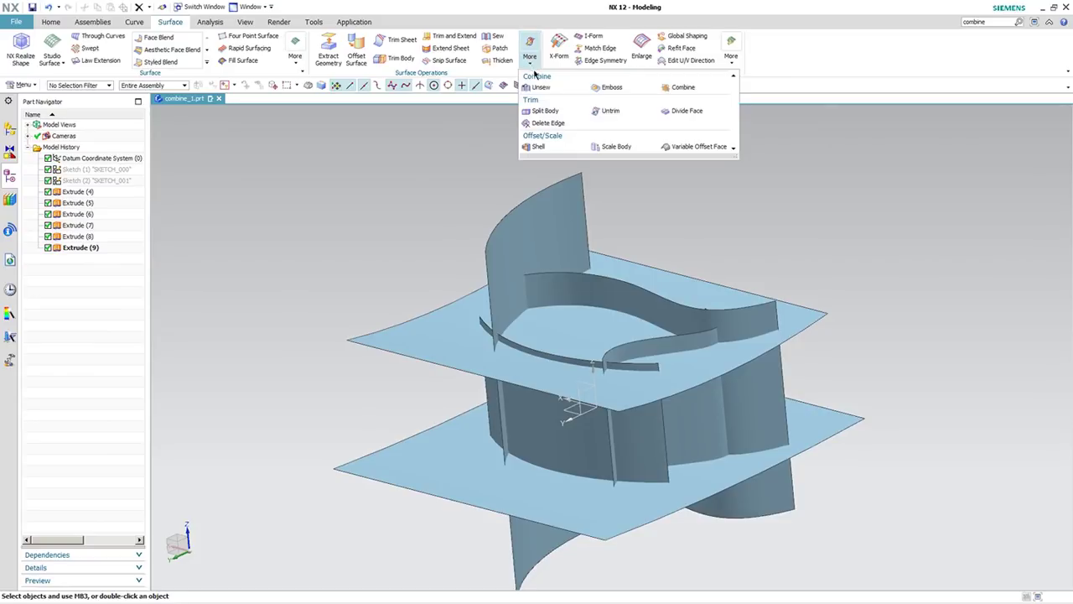
pyautogui.click(673, 88)
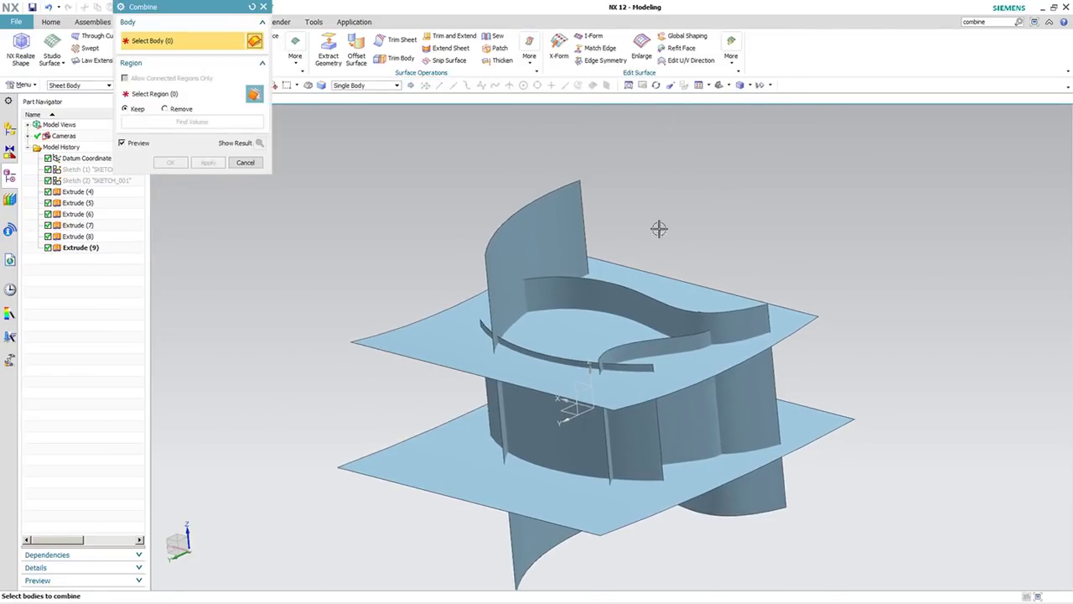
pyautogui.click(575, 260)
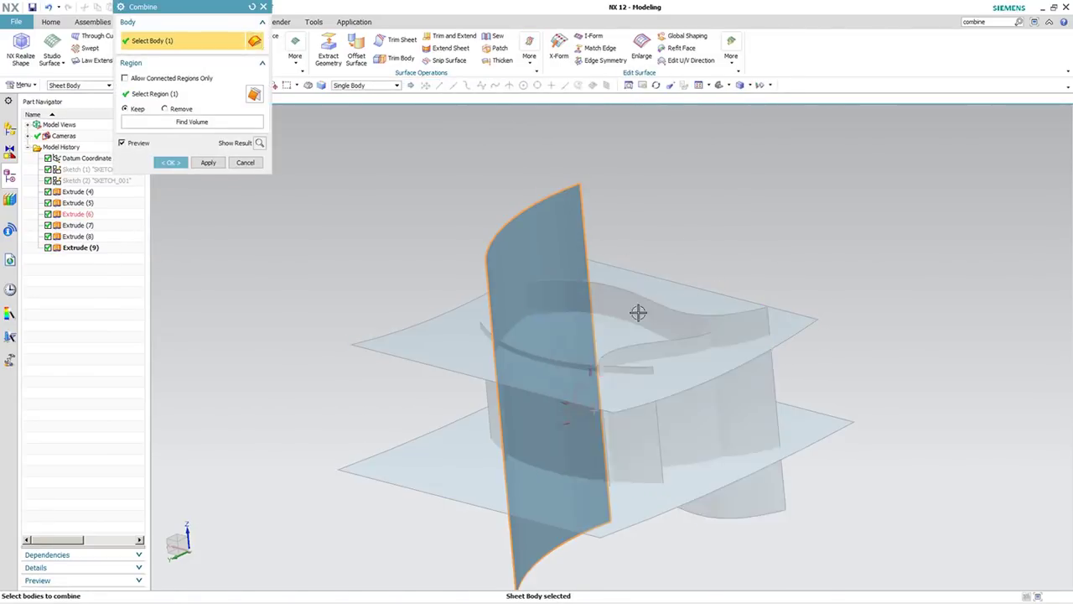
pyautogui.click(639, 311)
pyautogui.click(694, 350)
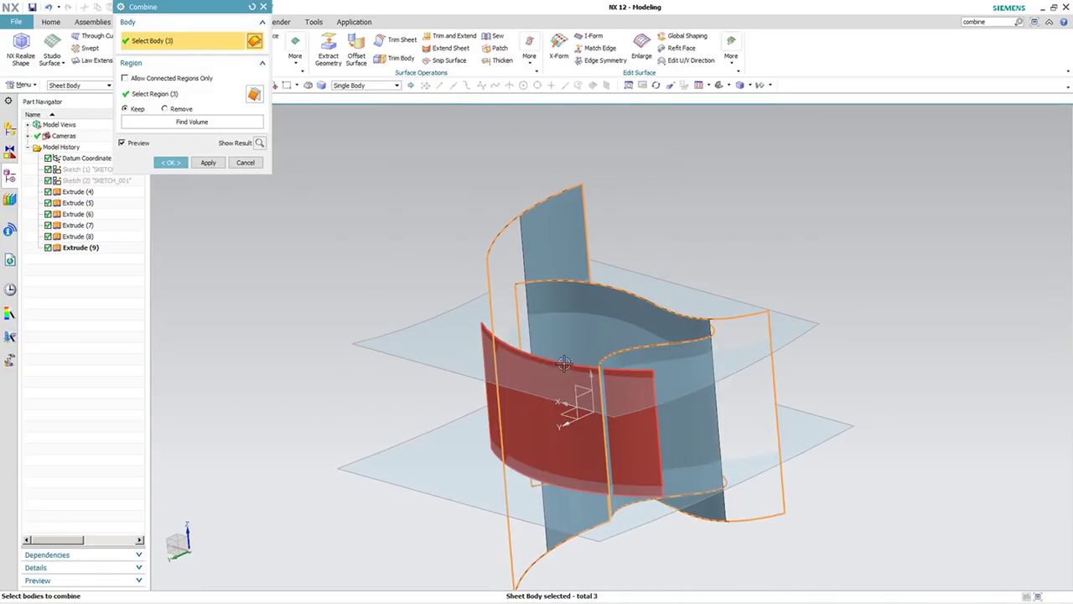
pyautogui.click(557, 393)
pyautogui.moveTo(439, 381)
pyautogui.mouseDown(button='middle')
pyautogui.moveTo(433, 367)
pyautogui.moveTo(402, 377)
pyautogui.moveTo(419, 321)
pyautogui.moveTo(425, 383)
pyautogui.mouseUp(button='middle')
pyautogui.click(402, 377)
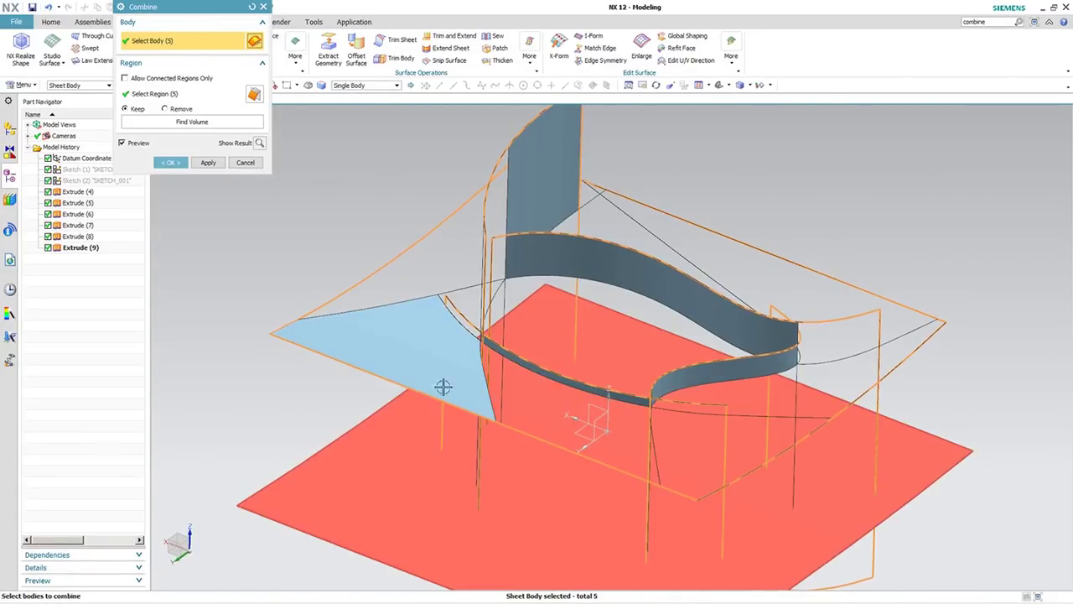
pyautogui.click(860, 449)
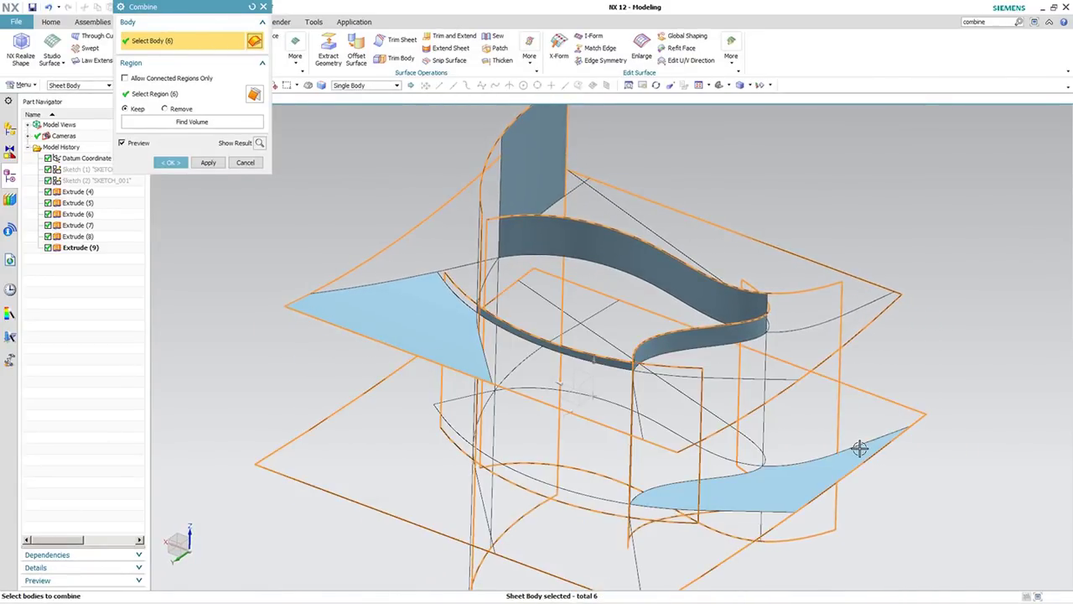
pyautogui.click(192, 122)
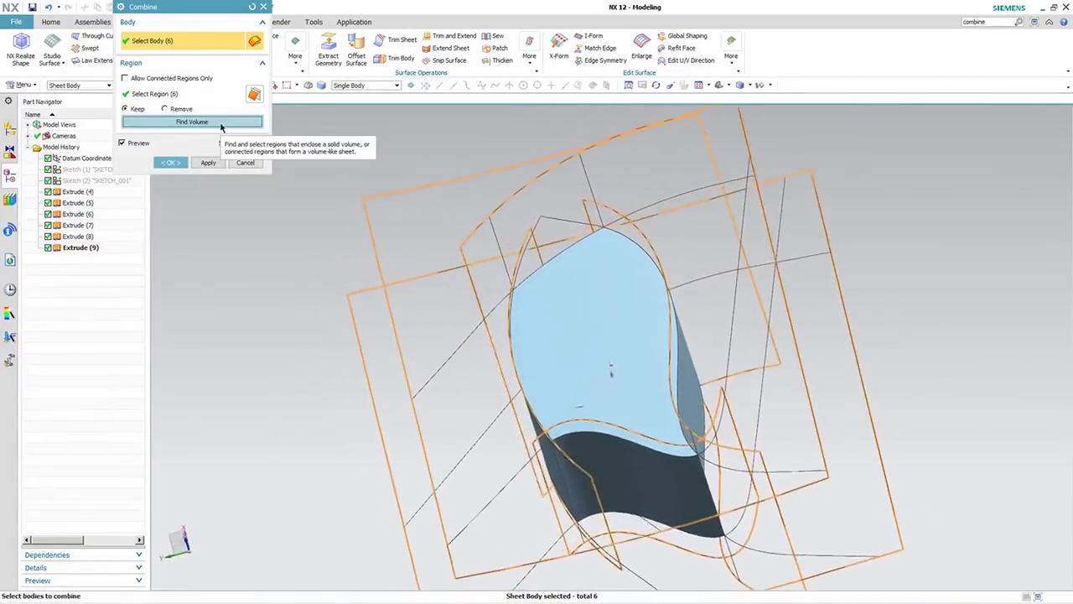
pyautogui.click(171, 162)
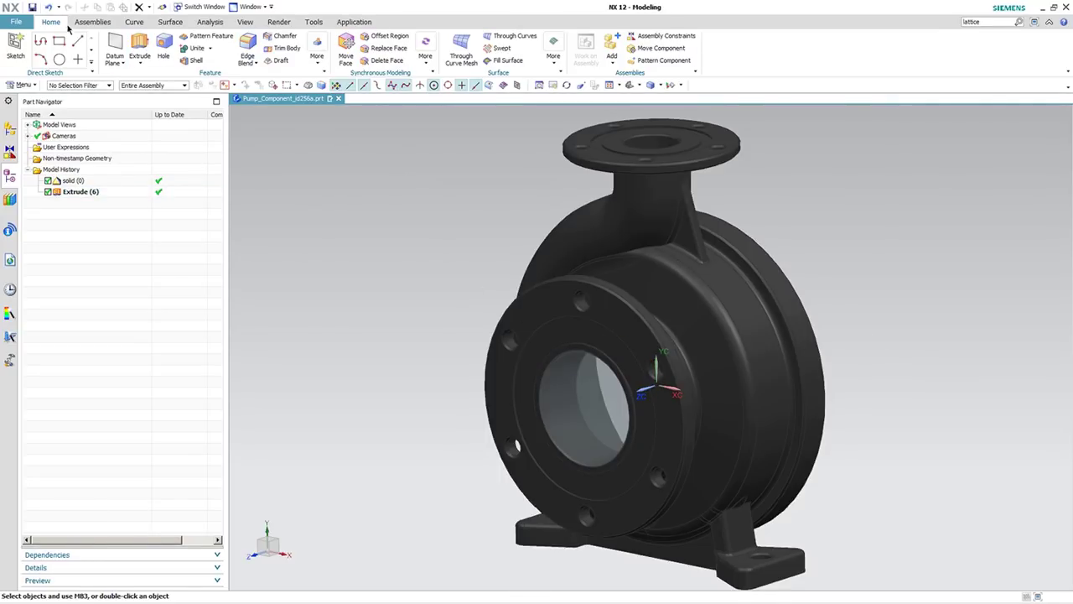
# Step: Start a Unit Graph lattice bounded by the bore-filling solid
pyautogui.click(316, 57)
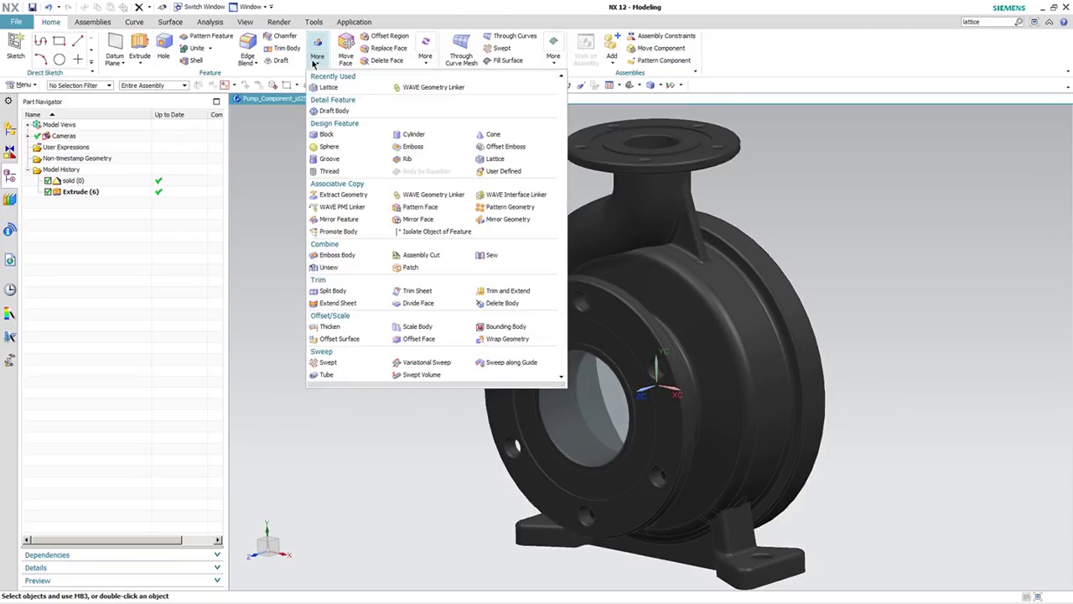
pyautogui.click(503, 160)
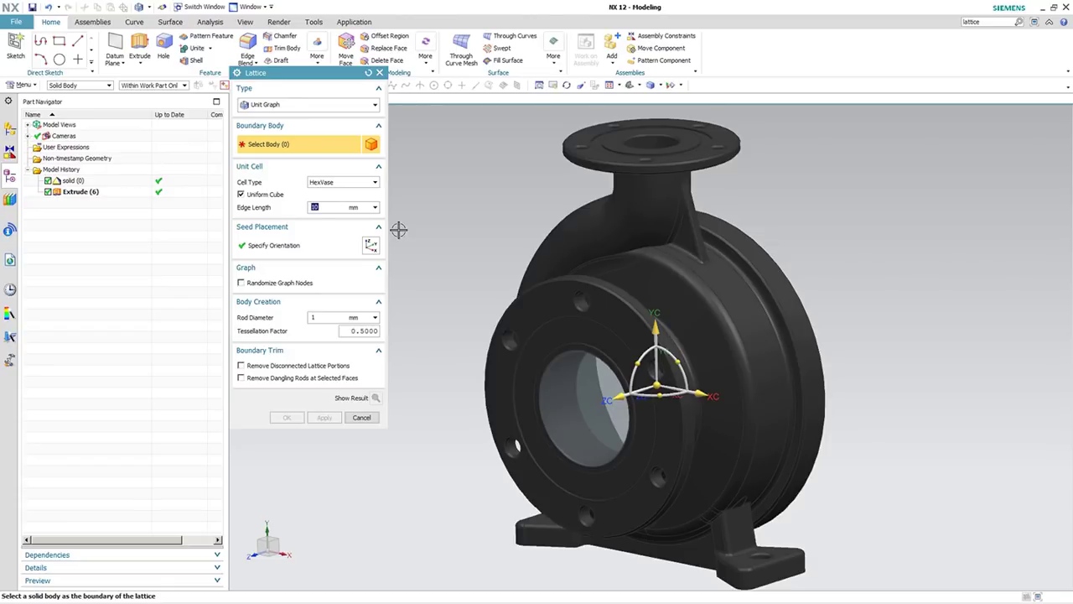
pyautogui.click(269, 105)
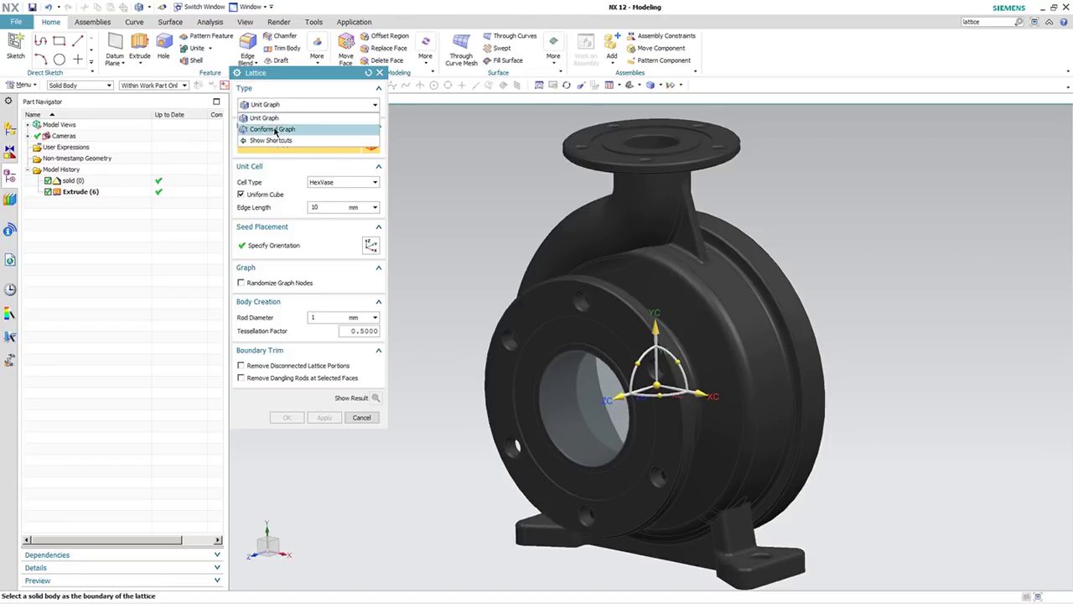
pyautogui.click(274, 129)
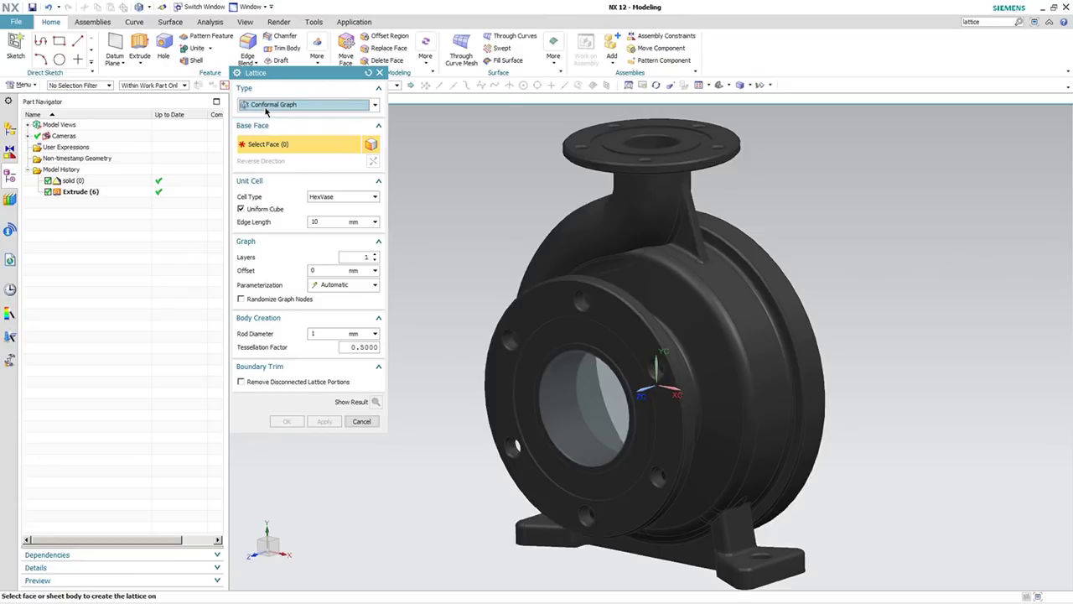
pyautogui.click(266, 108)
pyautogui.click(268, 116)
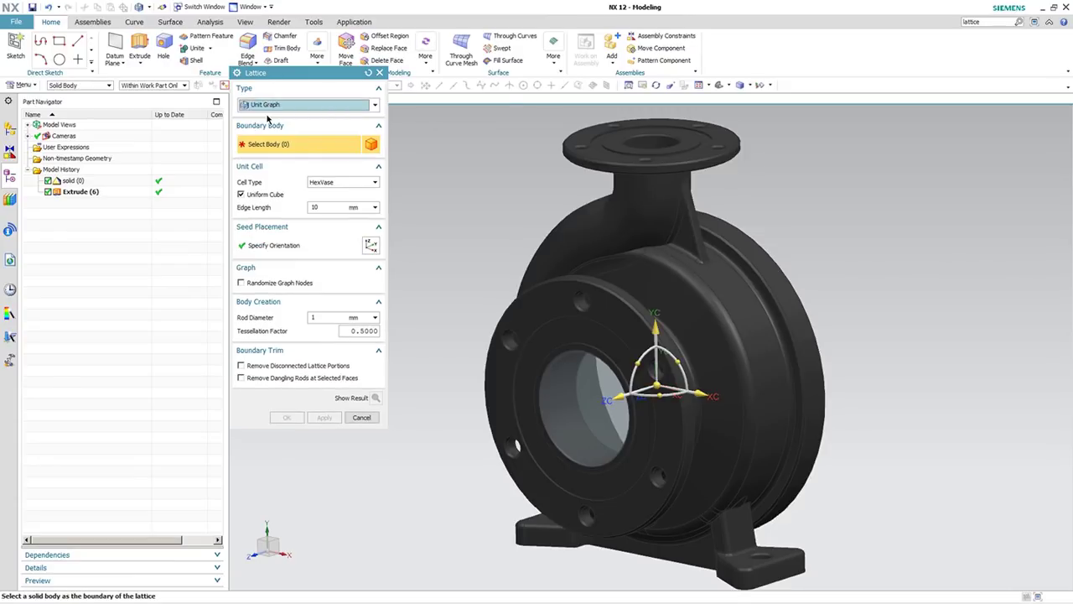
pyautogui.click(582, 403)
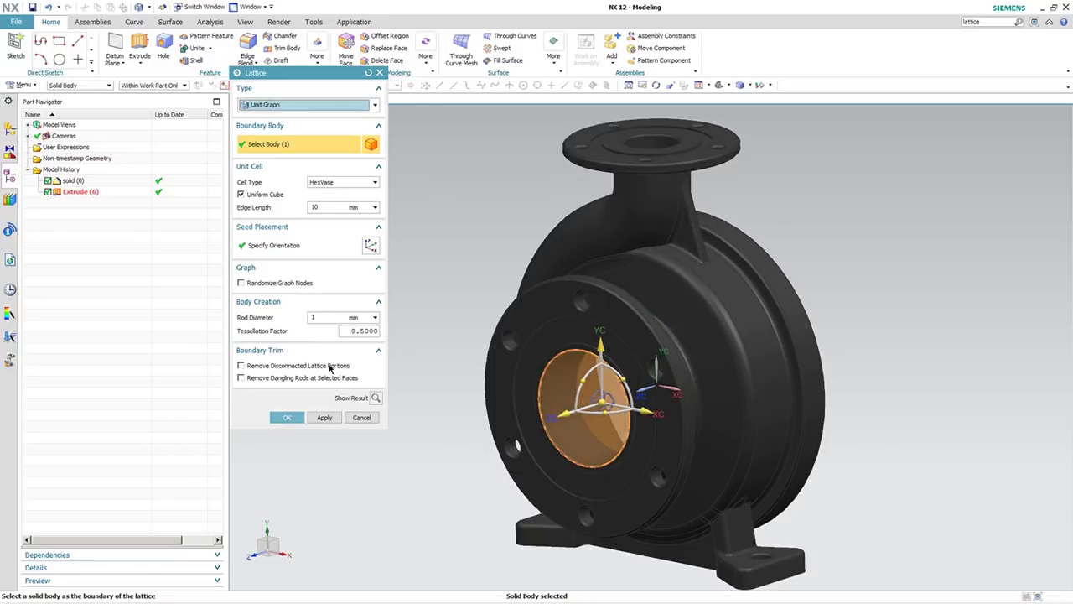
# Step: Keep HexVase as the unit cell type and compute the lattice preview
pyautogui.click(280, 246)
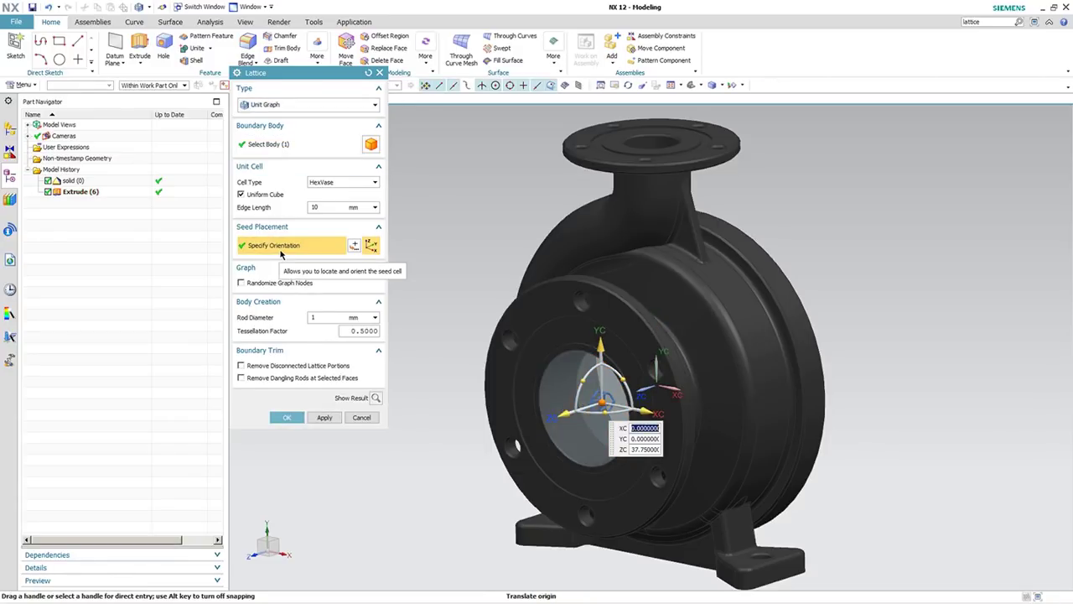
pyautogui.click(266, 146)
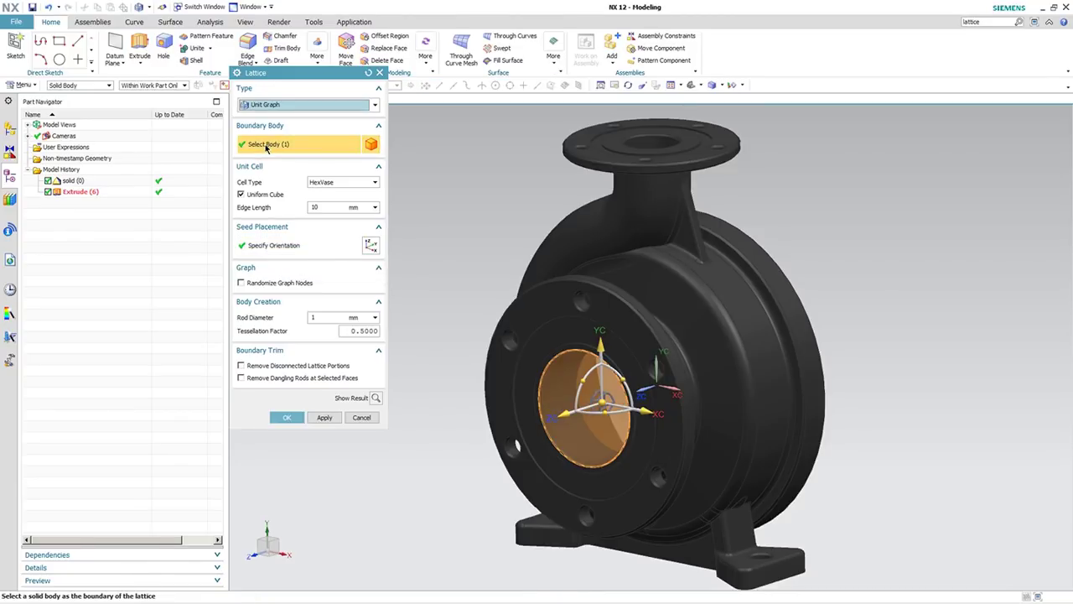
pyautogui.click(333, 184)
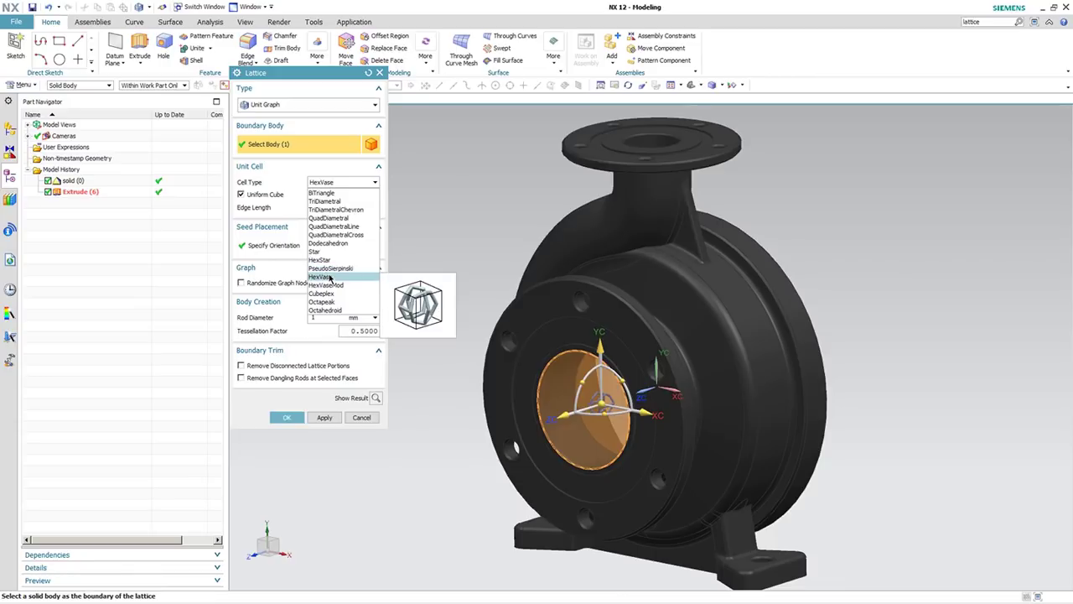
pyautogui.click(330, 277)
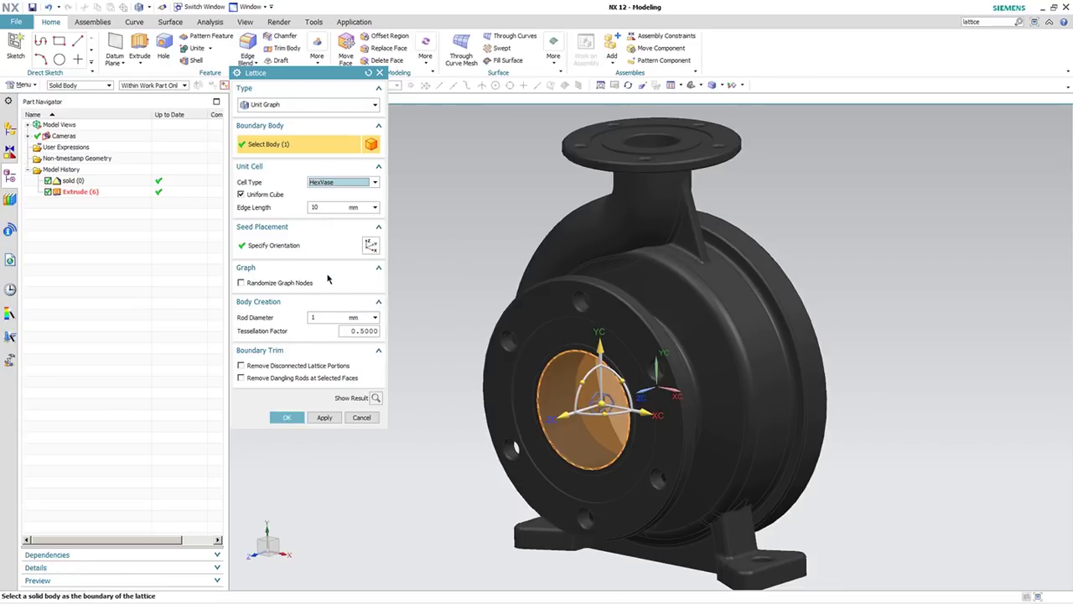
pyautogui.click(376, 400)
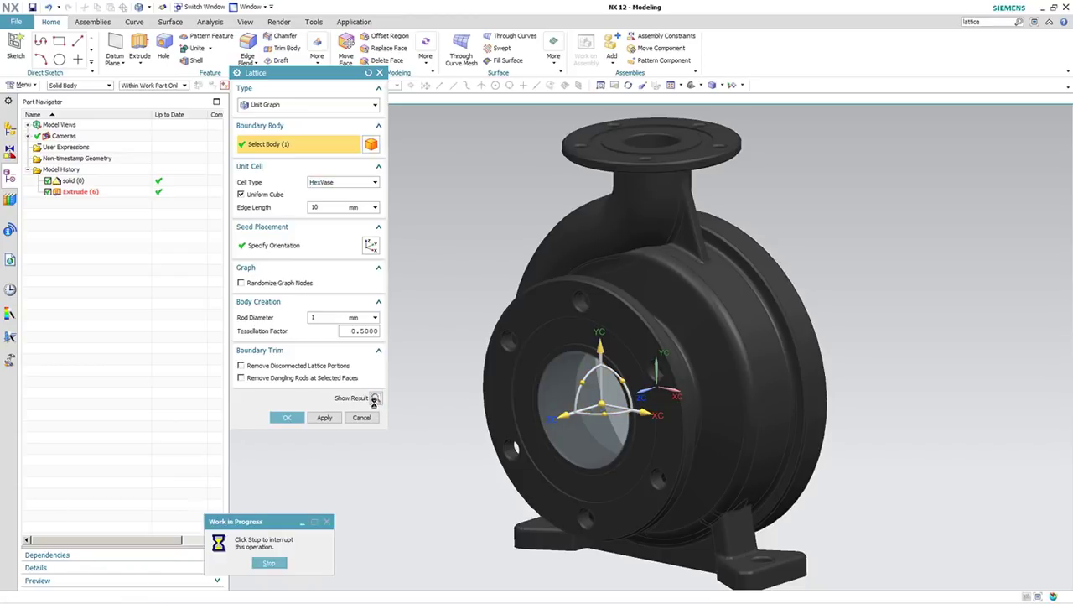
# Step: Accept the HexVase lattice and hide Extrude (6) to reveal the lattice rods
pyautogui.hotkey('ctrl', 'alt', 'f')
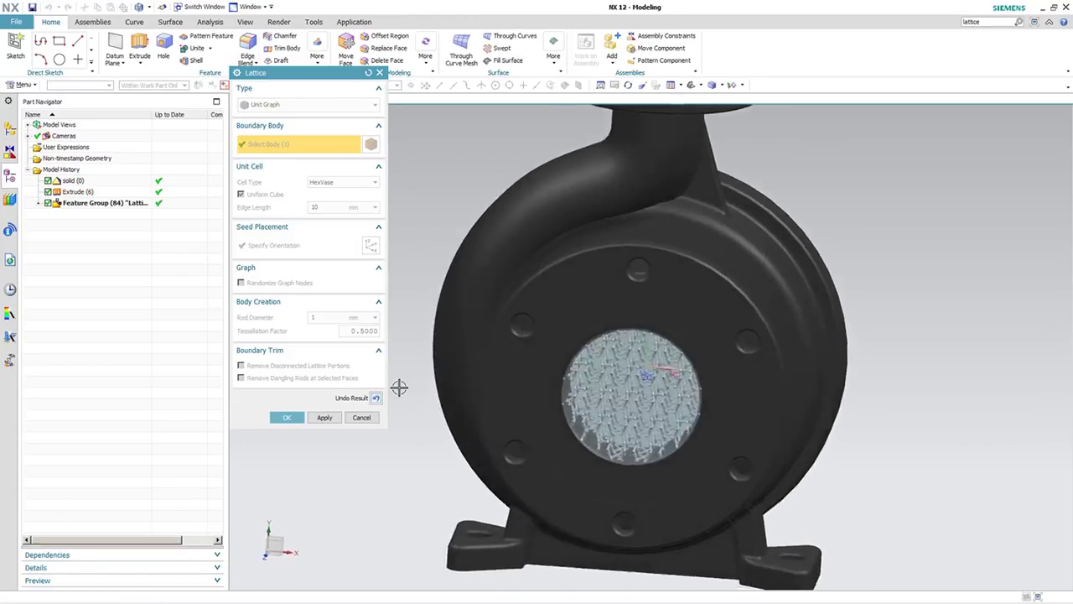
pyautogui.press('Home')
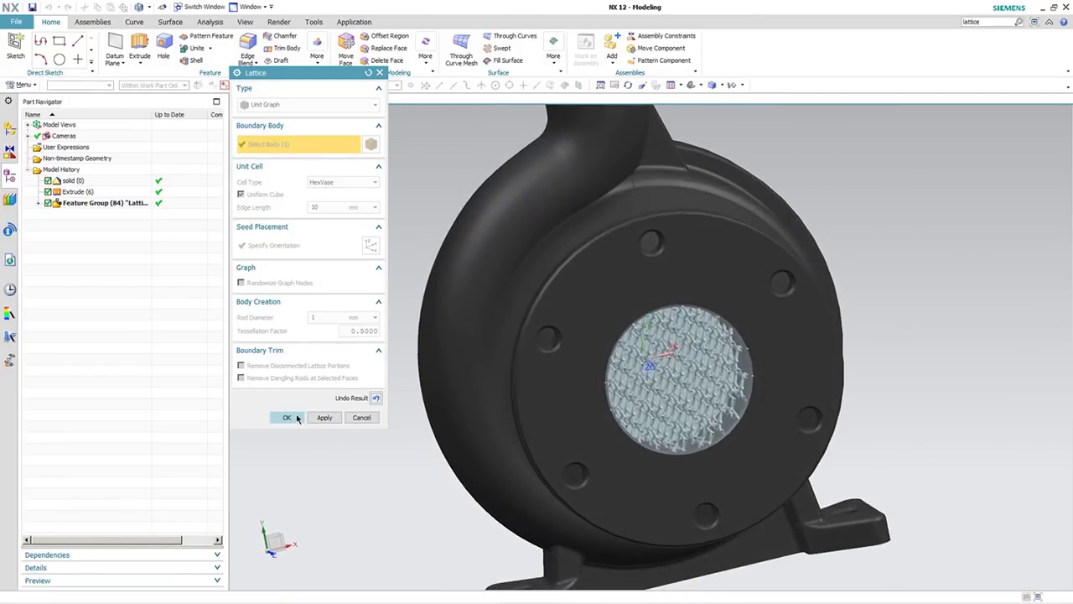
pyautogui.click(287, 417)
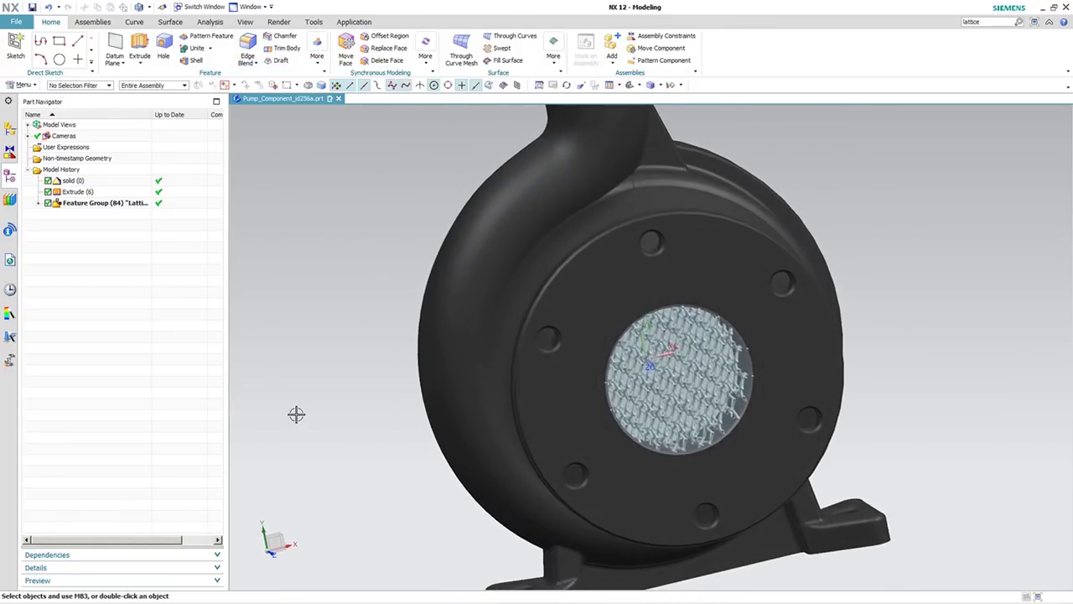
pyautogui.click(40, 203)
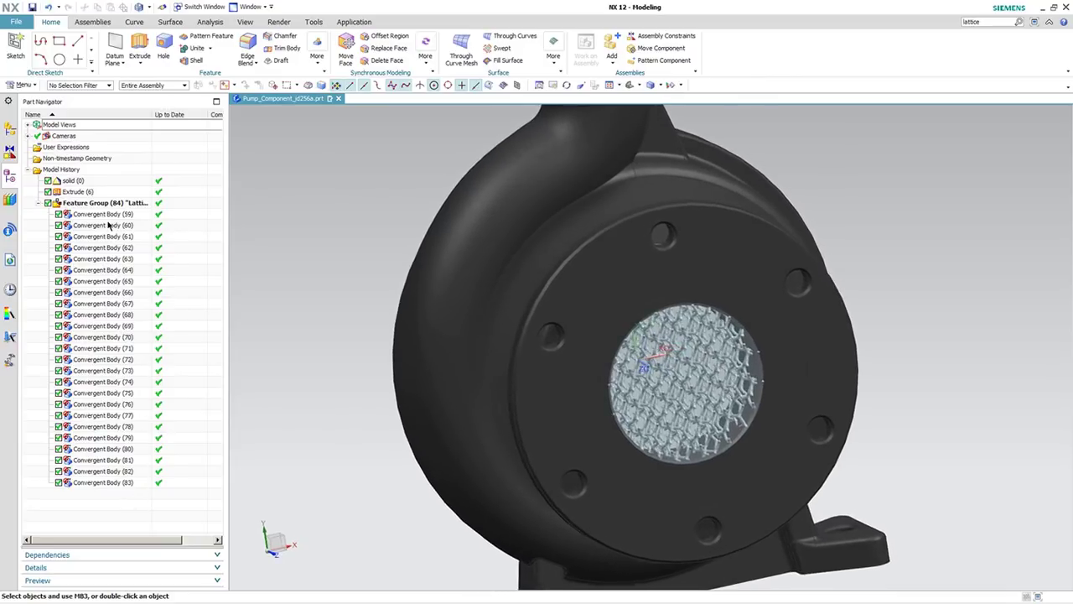
pyautogui.rightClick(78, 193)
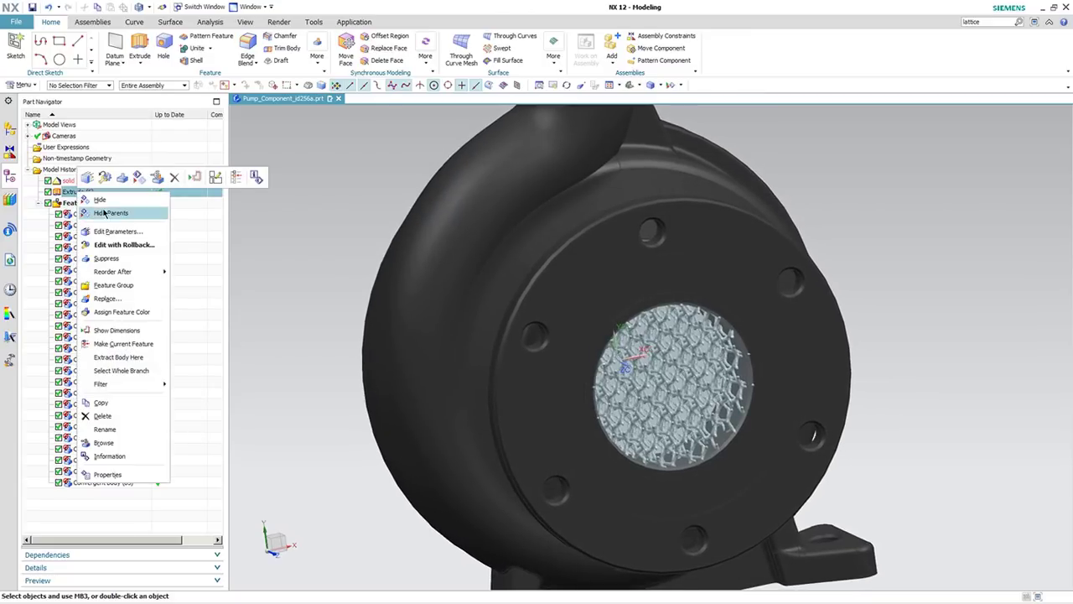
pyautogui.click(99, 201)
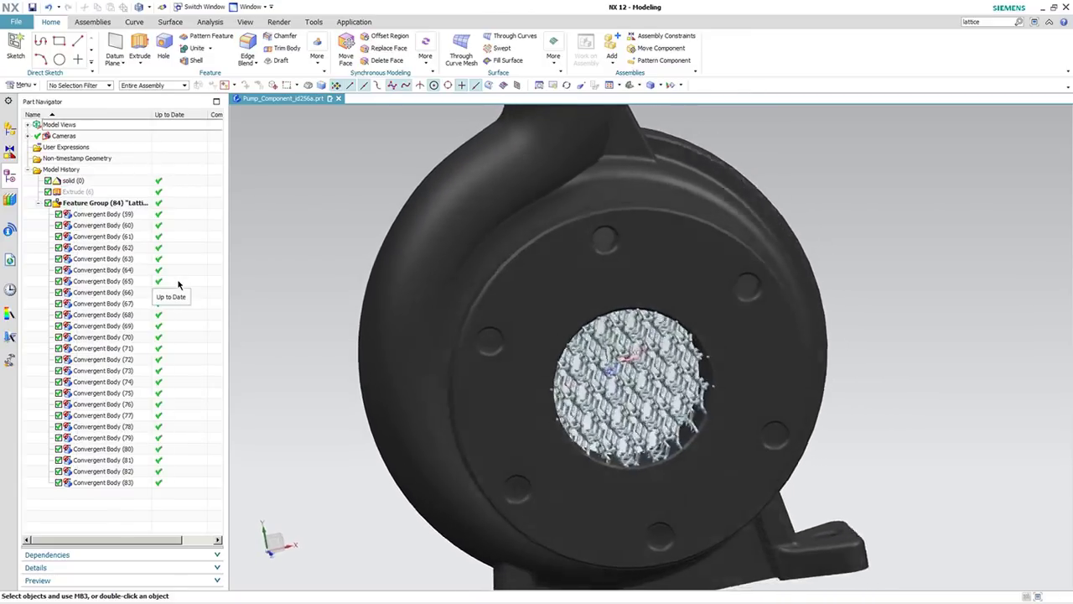